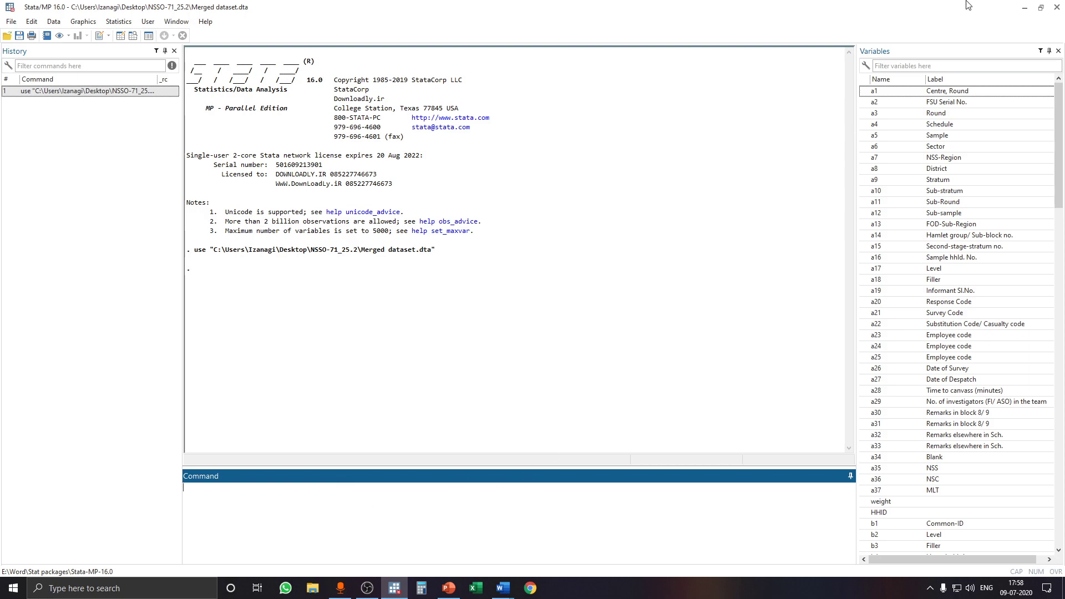
Step: Minimize Stata and open the Supporting documents subfolder of the NSSO-71_25.2 desktop folder in a maximized window
{"action": "left_click", "coordinate": [1025, 7]}
{"action": "left_click", "coordinate": [1001, 5]}
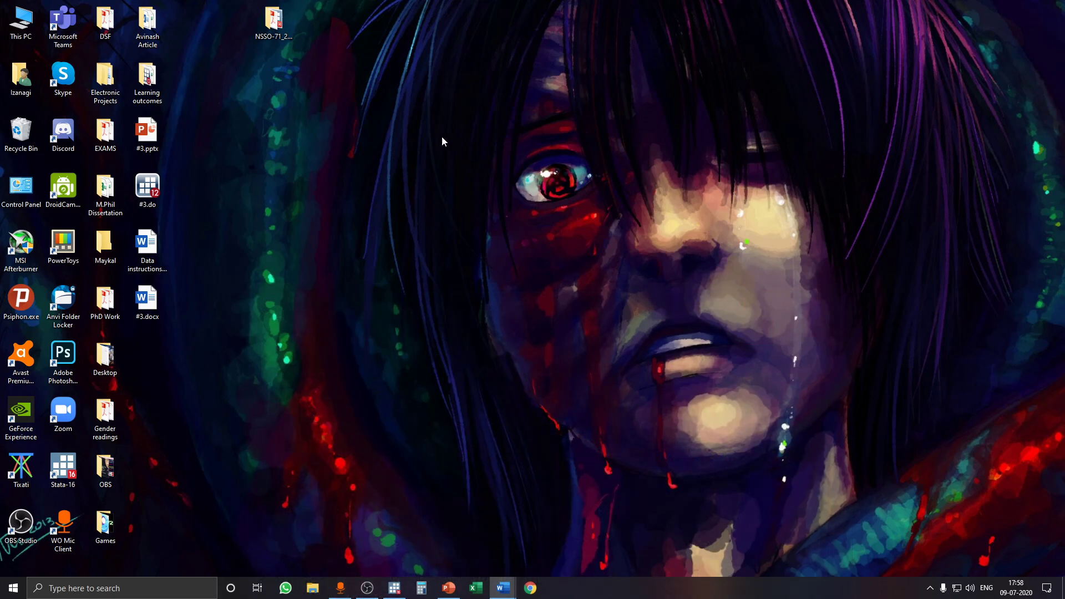
{"action": "double_click", "coordinate": [273, 25]}
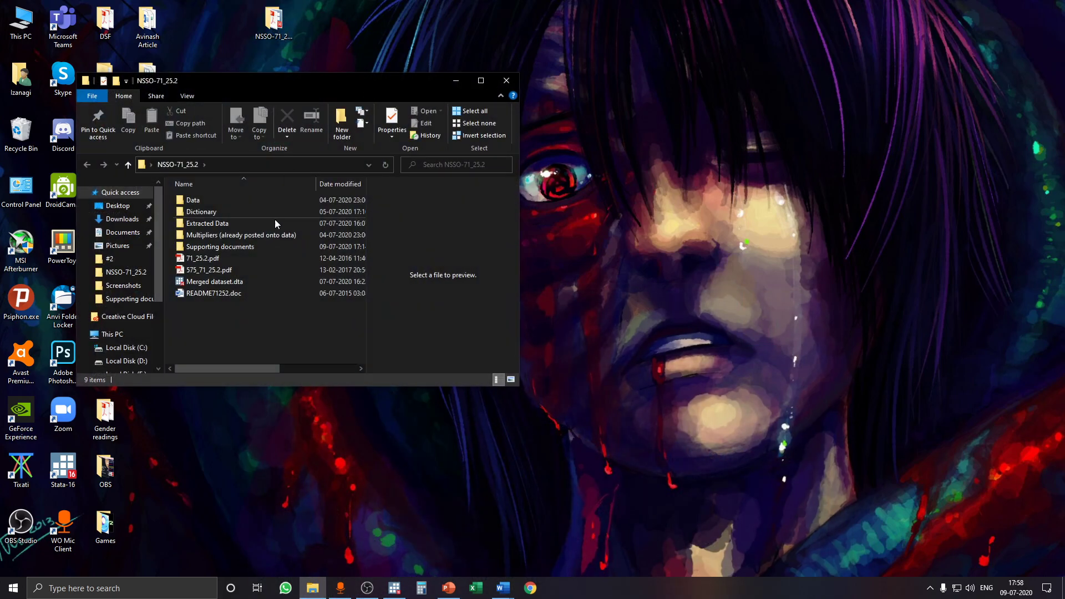
{"action": "double_click", "coordinate": [227, 247]}
{"action": "left_click", "coordinate": [481, 80]}
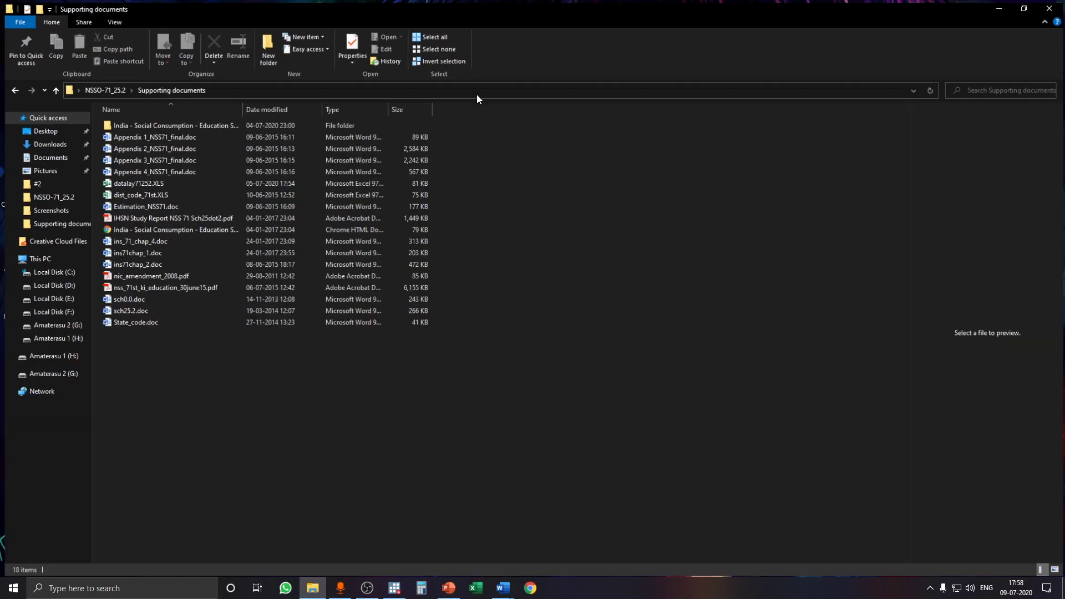
Step: Locate sch25.2.doc and switch to it in Word to examine the Block 1 household identification items and their codes
{"action": "left_click", "coordinate": [138, 308]}
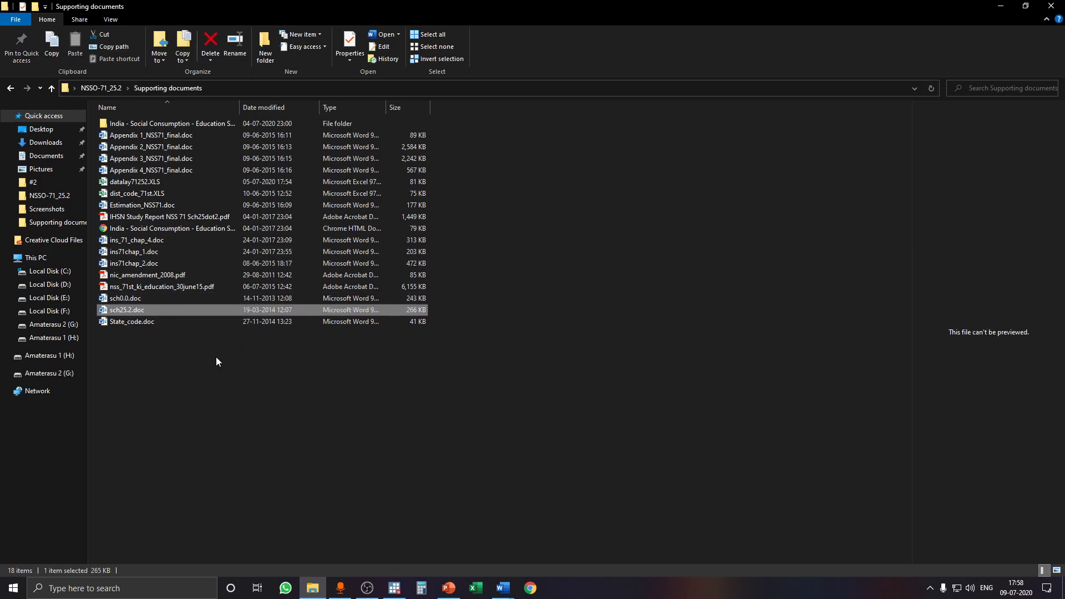
{"action": "key", "text": "F2"}
{"action": "left_click", "coordinate": [505, 589]}
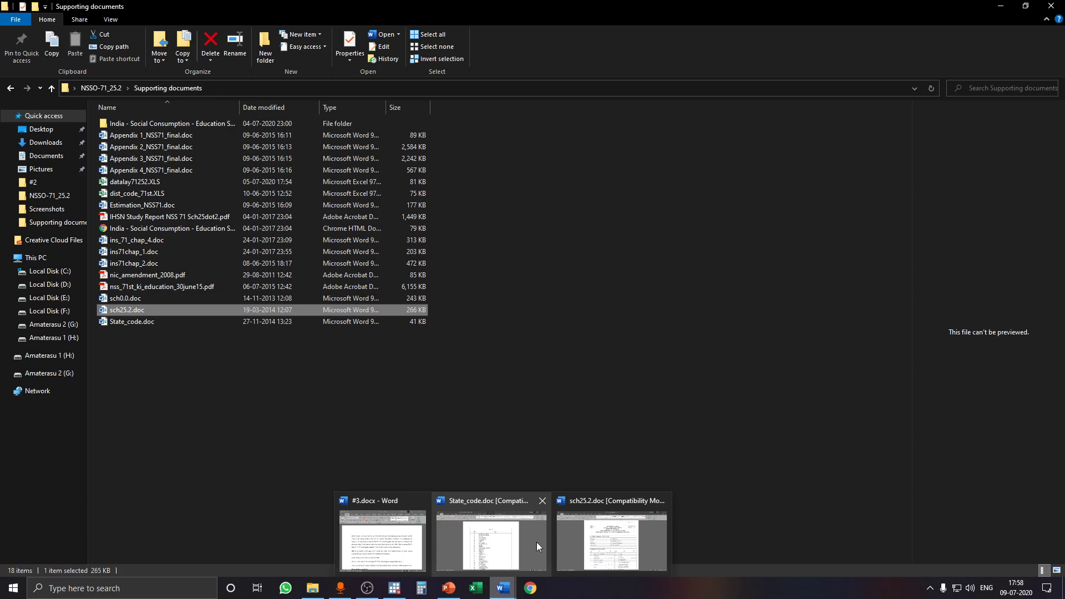
{"action": "left_click", "coordinate": [611, 535]}
{"action": "scroll", "coordinate": [563, 312], "scroll_direction": "down", "scroll_amount": 3}
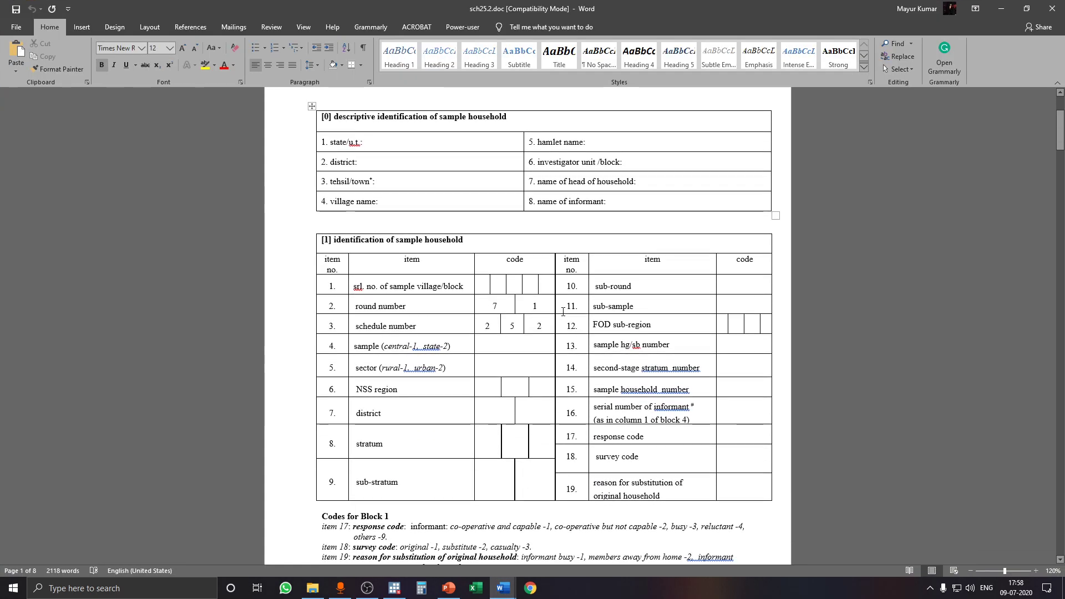
{"action": "scroll", "coordinate": [553, 328], "scroll_direction": "down", "scroll_amount": 2}
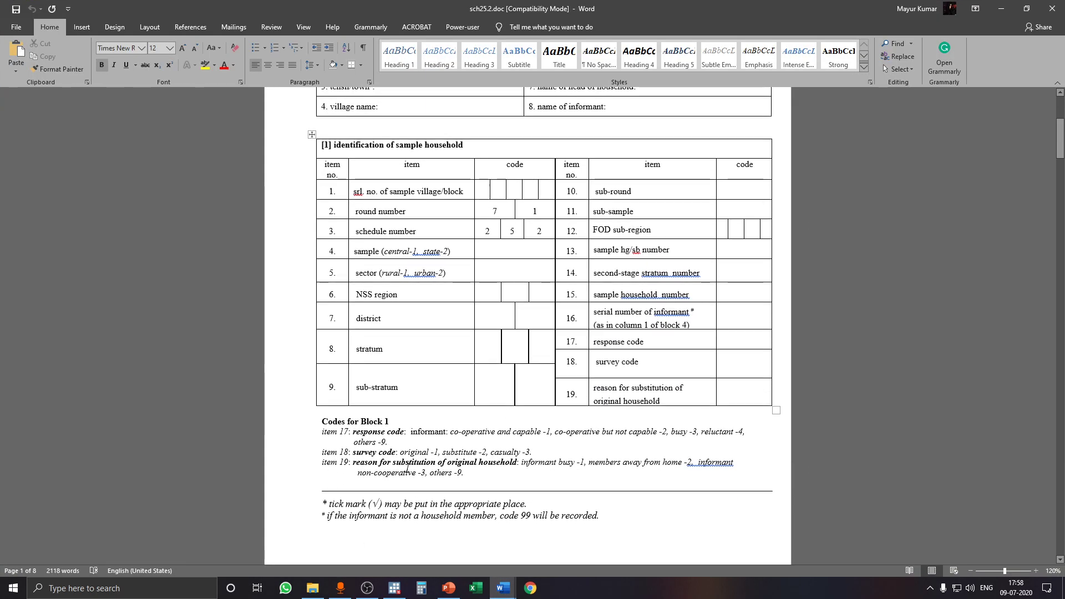
{"action": "scroll", "coordinate": [550, 448], "scroll_direction": "up", "scroll_amount": 2}
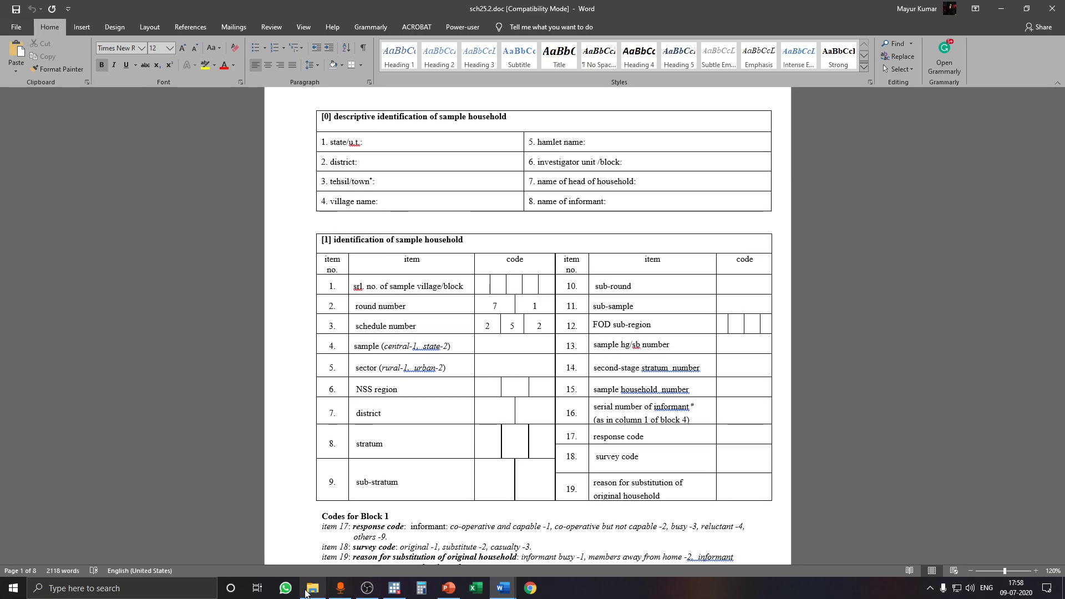
Step: Locate State_code.doc, review its state code table in Word, and return to Stata
{"action": "left_click", "coordinate": [316, 532]}
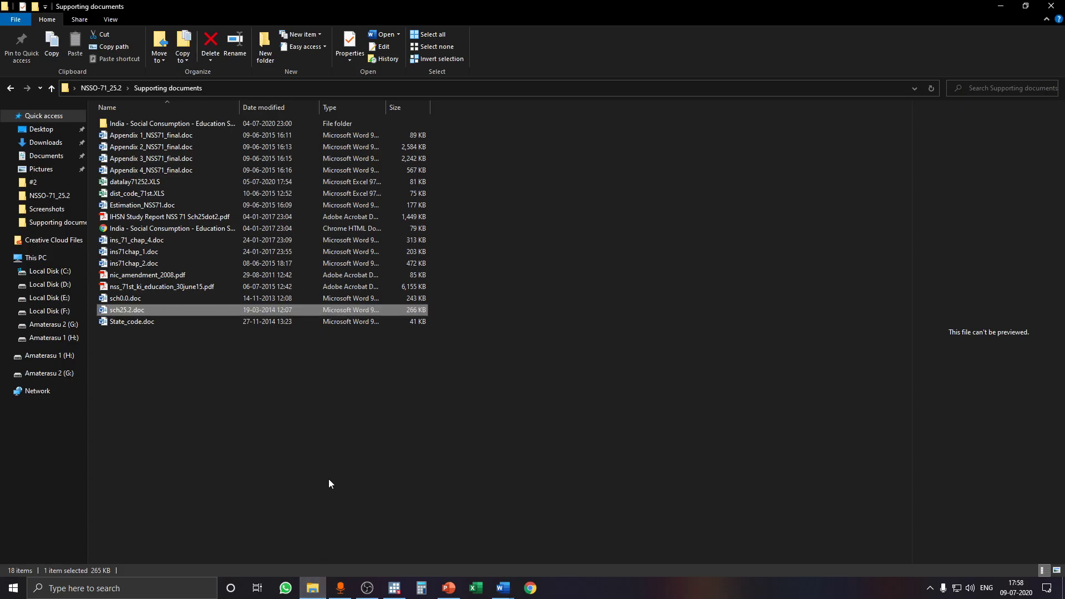
{"action": "left_click", "coordinate": [137, 323]}
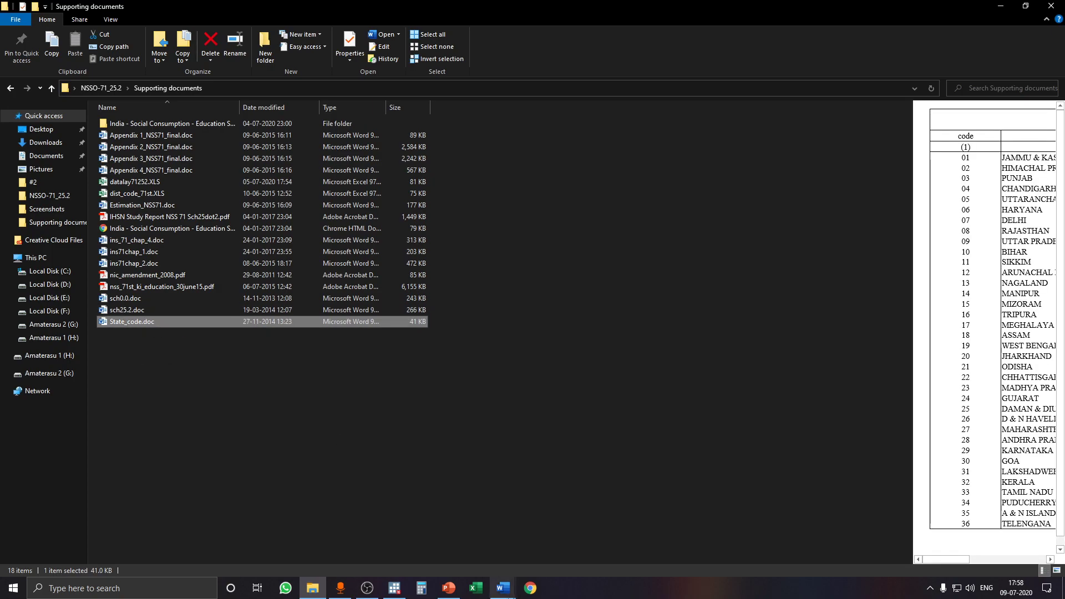
{"action": "left_click", "coordinate": [504, 592]}
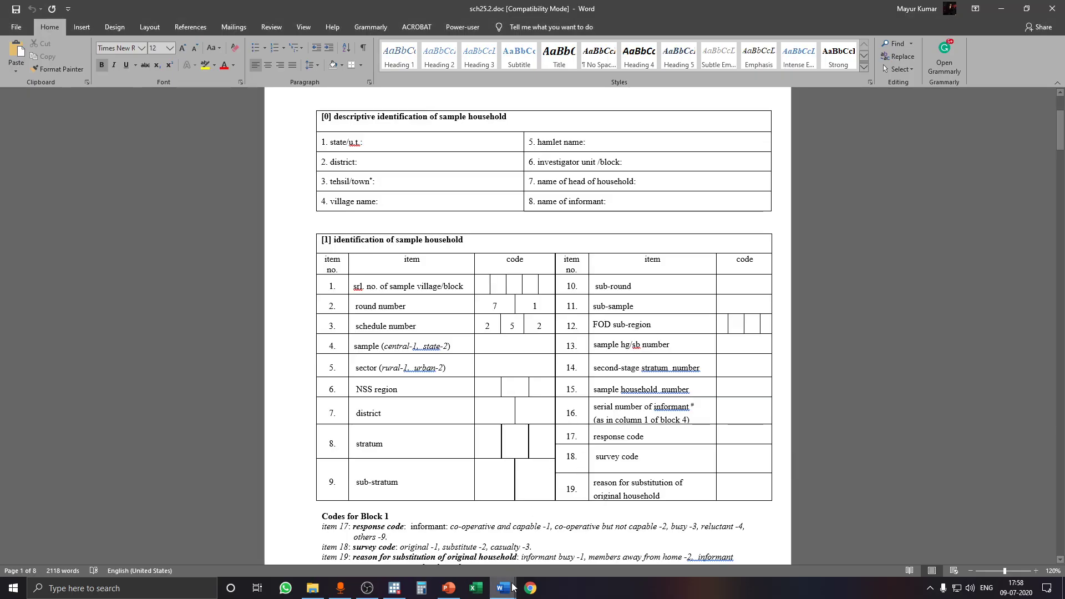
{"action": "left_click", "coordinate": [491, 535]}
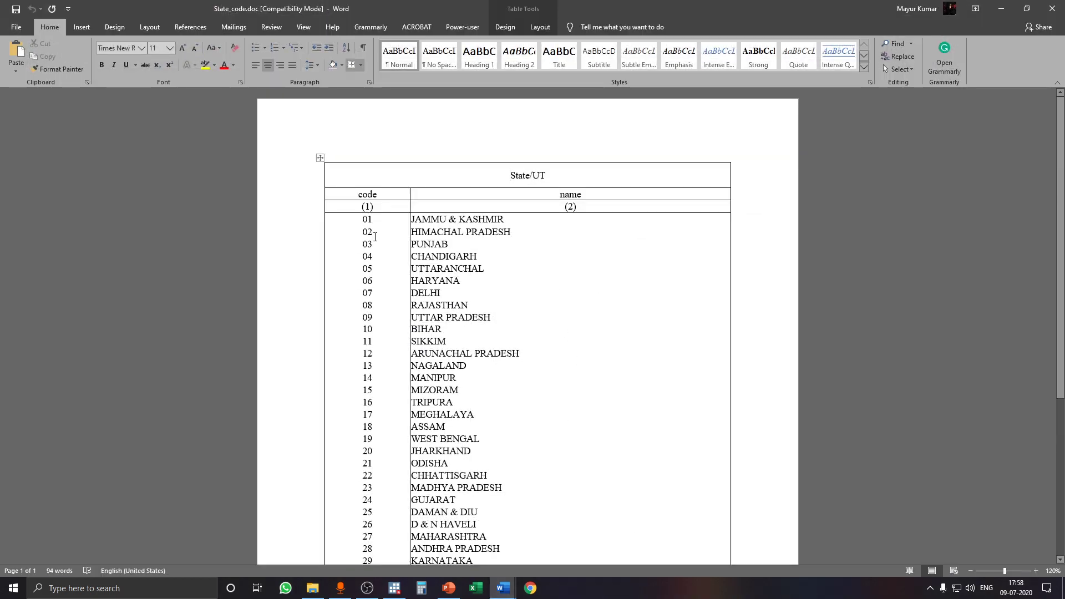
{"action": "left_click", "coordinate": [1002, 9]}
{"action": "left_click", "coordinate": [1002, 8]}
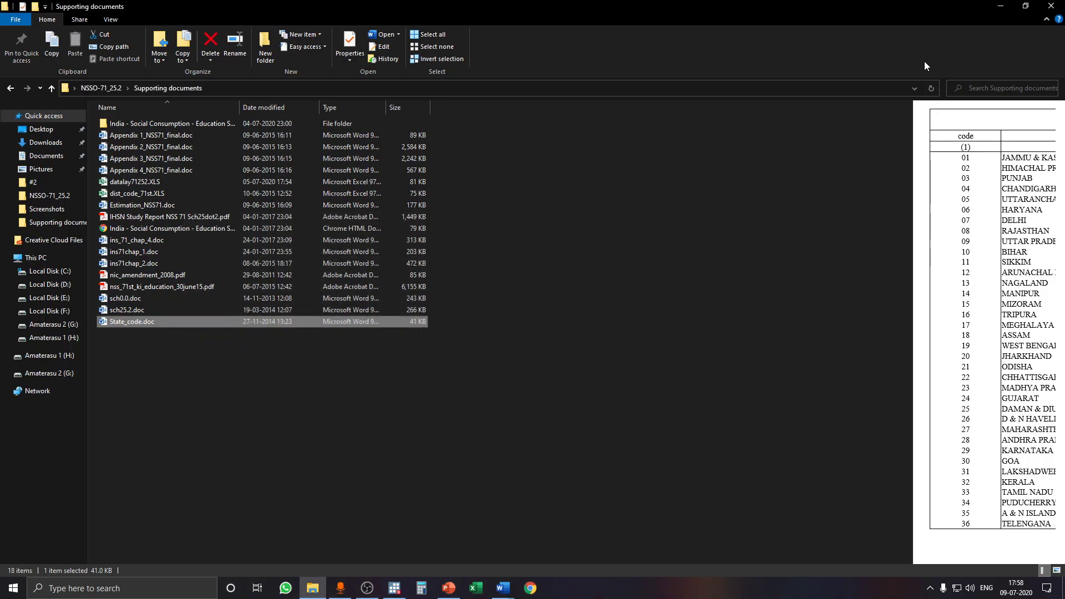
{"action": "left_click", "coordinate": [1002, 6]}
{"action": "left_click", "coordinate": [395, 588]}
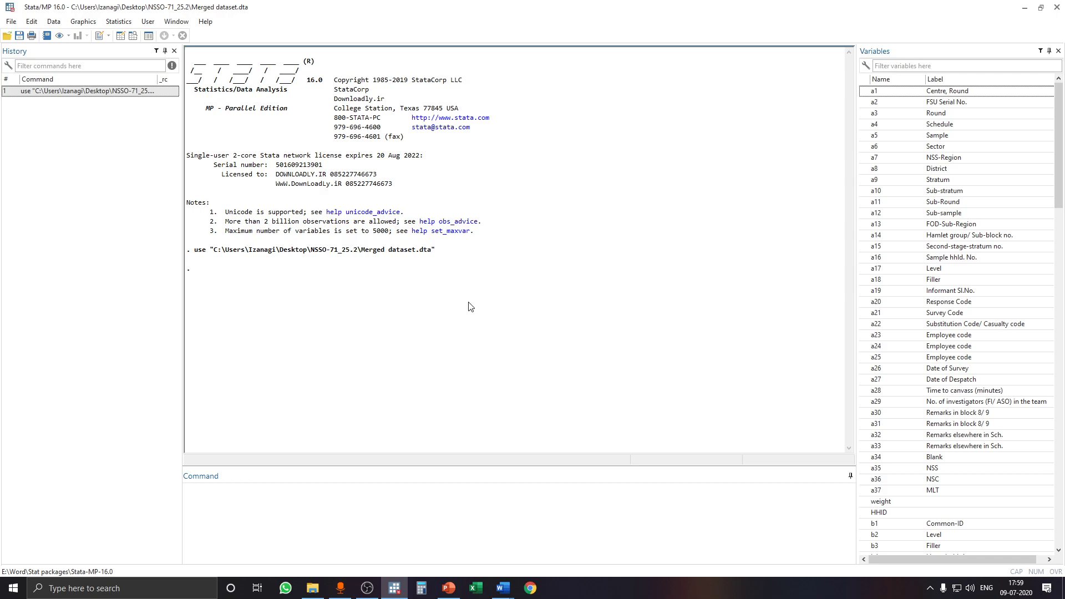
Step: Switch to sch25.2.doc in Word and examine the Block 3 household characteristics and the codes for the social group item
{"action": "mouse_move", "coordinate": [505, 589]}
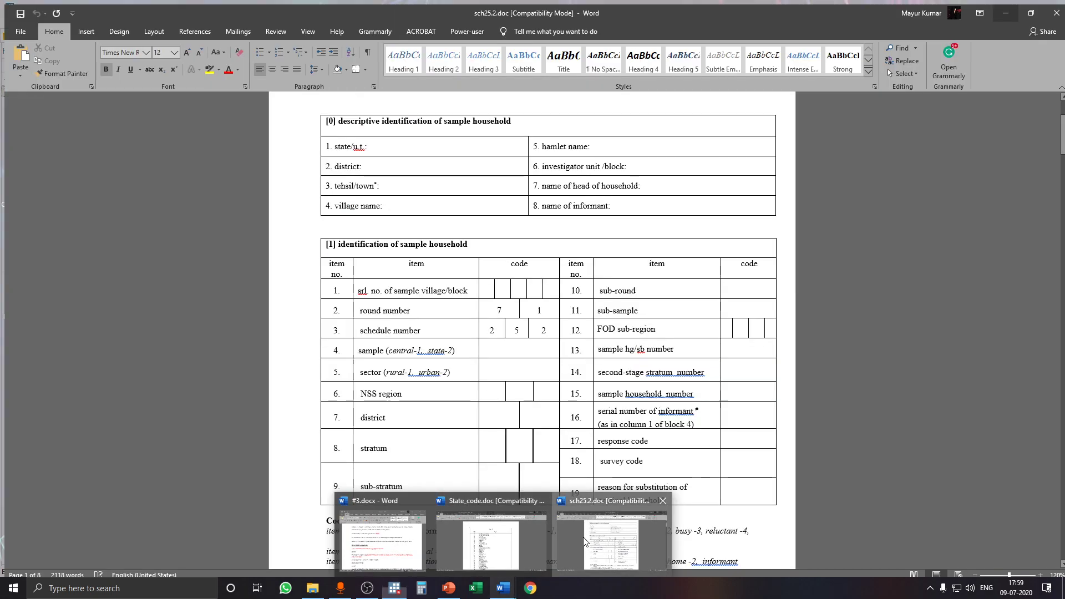
{"action": "left_click", "coordinate": [586, 542]}
{"action": "scroll", "coordinate": [530, 315], "scroll_direction": "down", "scroll_amount": 1}
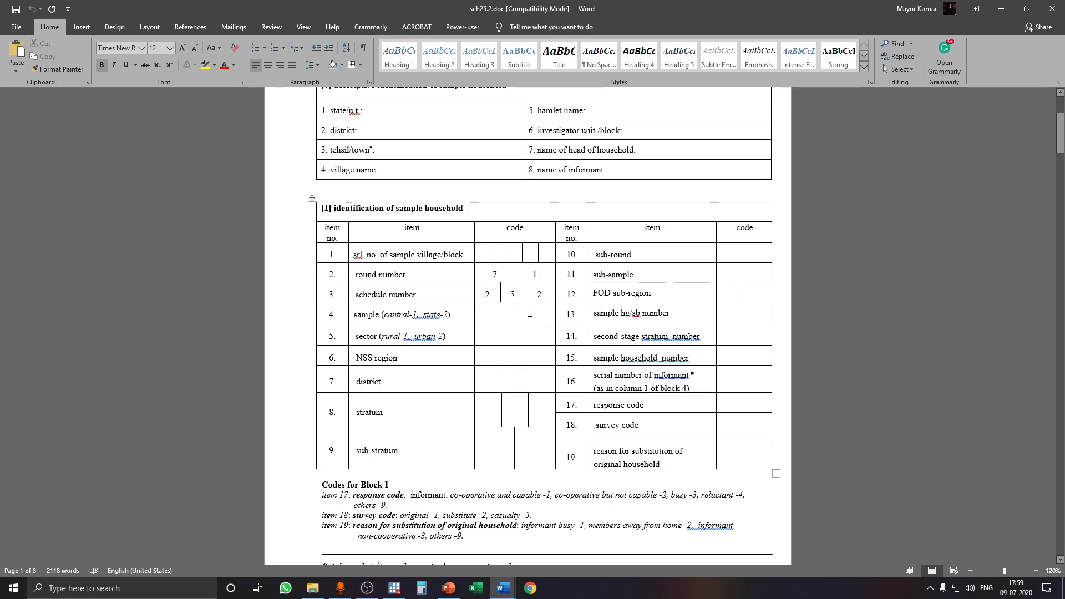
{"action": "scroll", "coordinate": [529, 315], "scroll_direction": "down", "scroll_amount": 10}
{"action": "scroll", "coordinate": [537, 322], "scroll_direction": "down", "scroll_amount": 20}
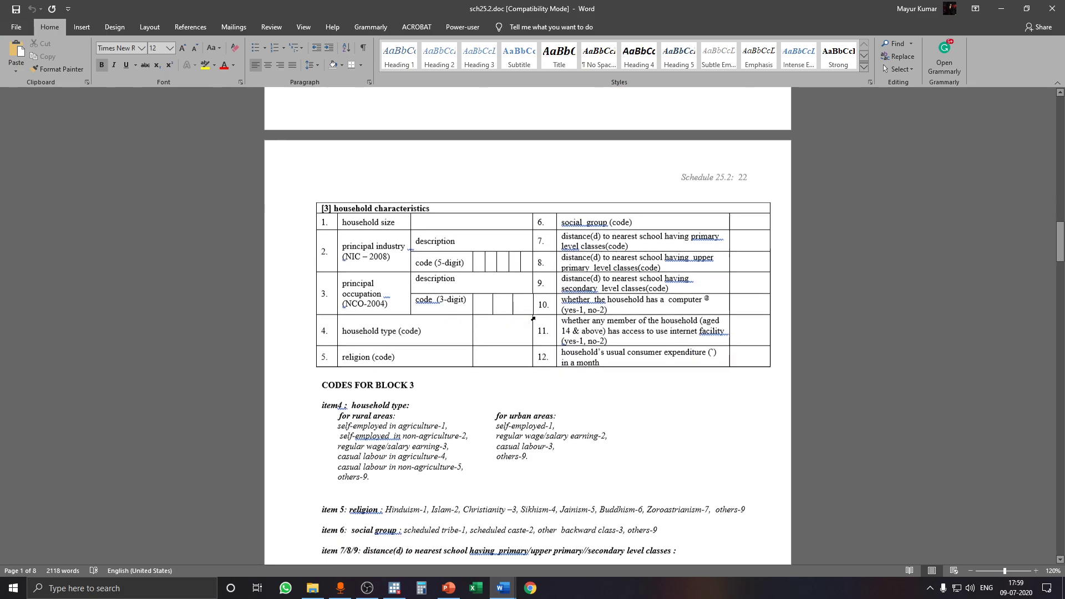
{"action": "scroll", "coordinate": [534, 333], "scroll_direction": "down", "scroll_amount": 1}
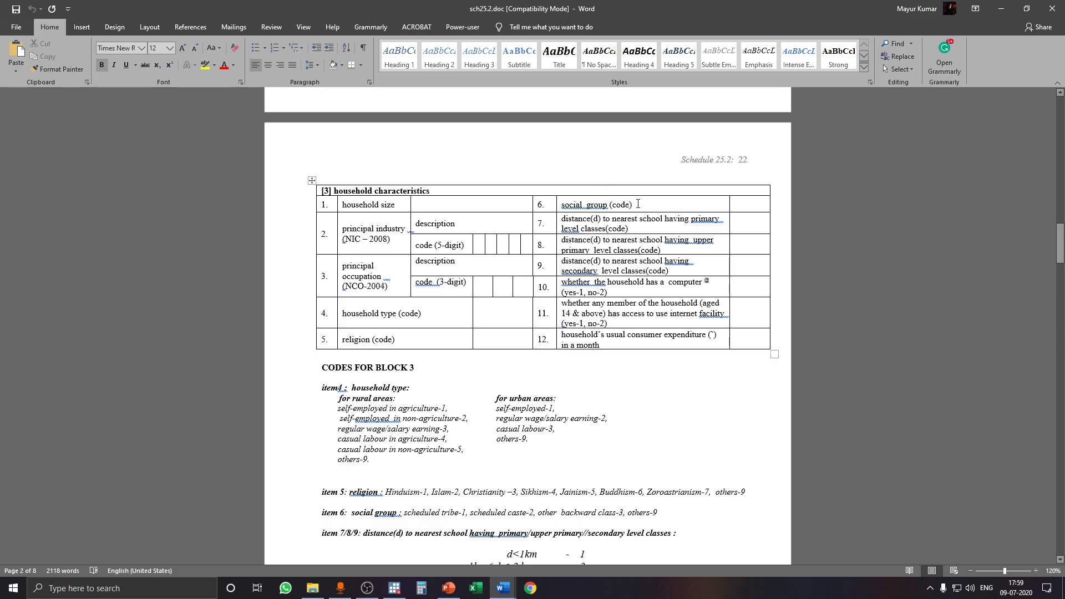
{"action": "scroll", "coordinate": [372, 401], "scroll_direction": "down", "scroll_amount": 3}
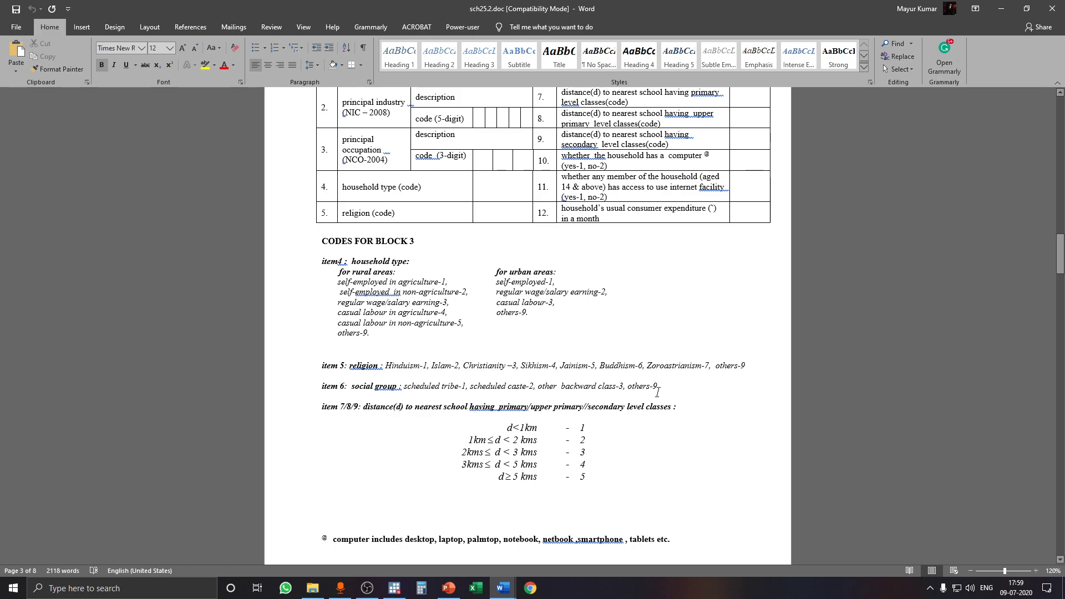
Step: Switch to Stata and run a one-way tabulation of the social group variable with tab b9
{"action": "left_click", "coordinate": [399, 590]}
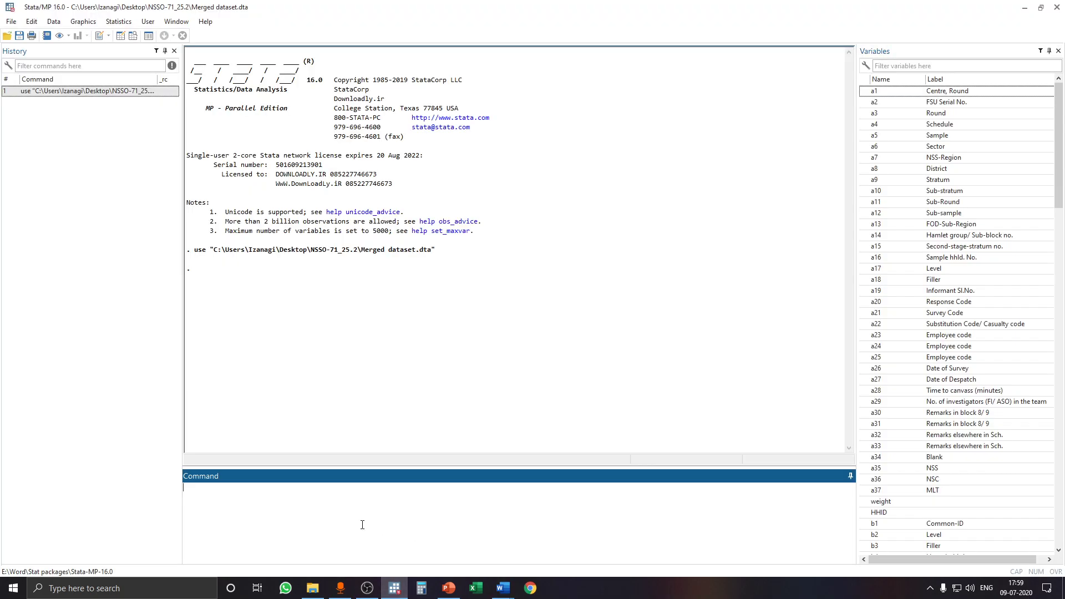
{"action": "type", "text": "tab"}
{"action": "scroll", "coordinate": [909, 311], "scroll_direction": "down", "scroll_amount": 6}
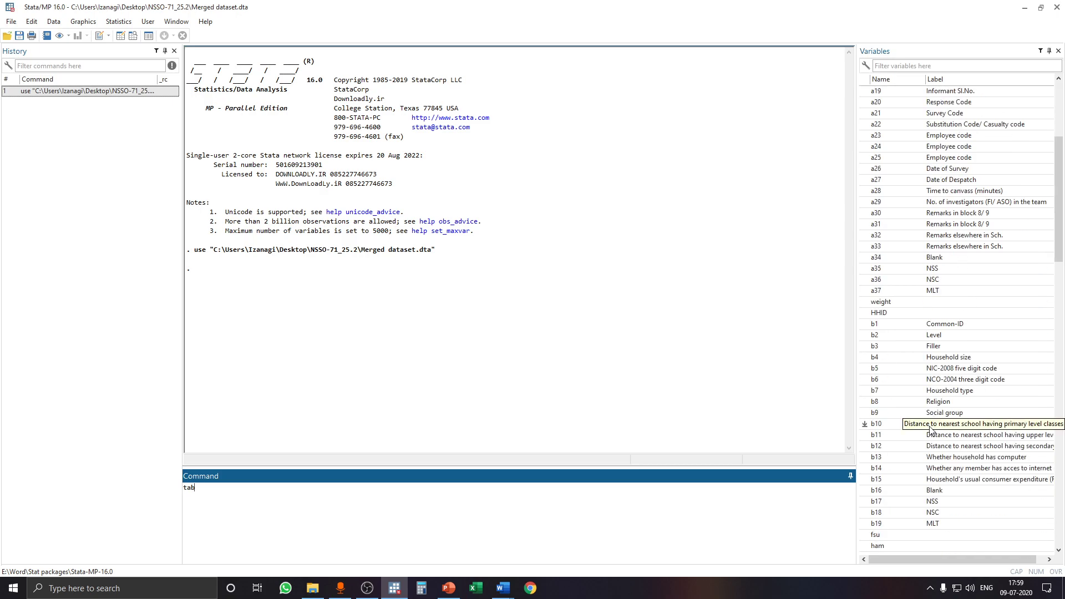
{"action": "left_click", "coordinate": [865, 413]}
{"action": "left_click", "coordinate": [508, 511]}
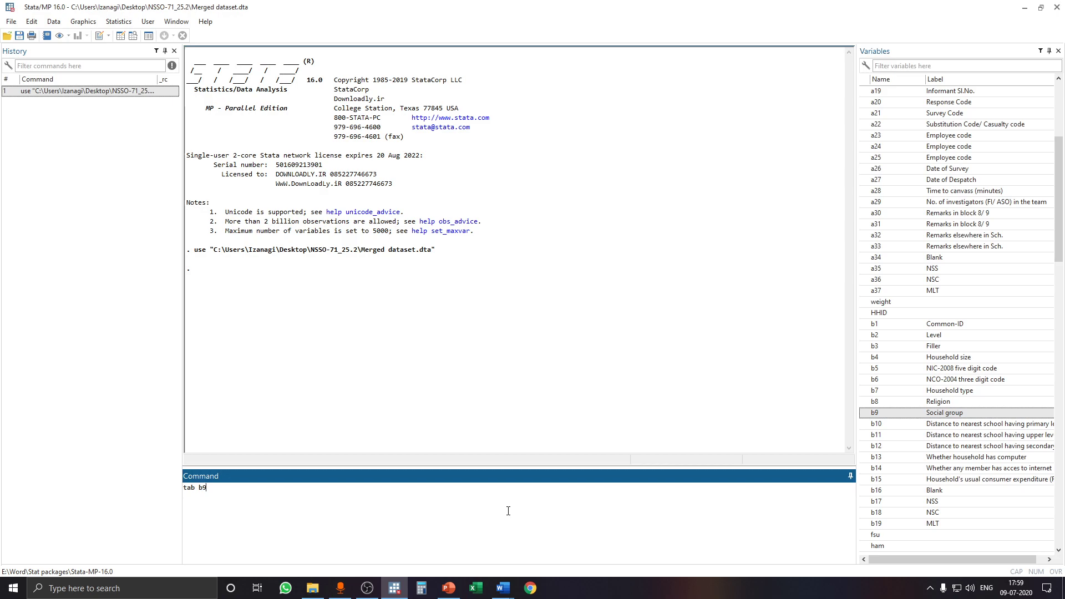
{"action": "key", "text": "Return"}
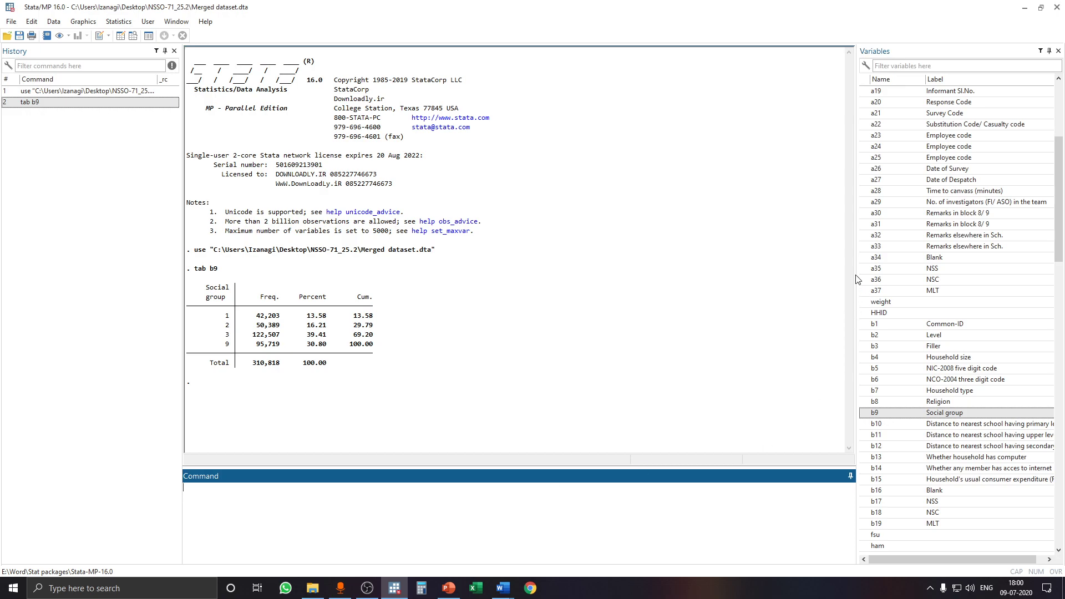
Step: Widen the variable list and display the storage type of each variable beside its label
{"action": "left_click_drag", "start_coordinate": [857, 271], "coordinate": [842, 272]}
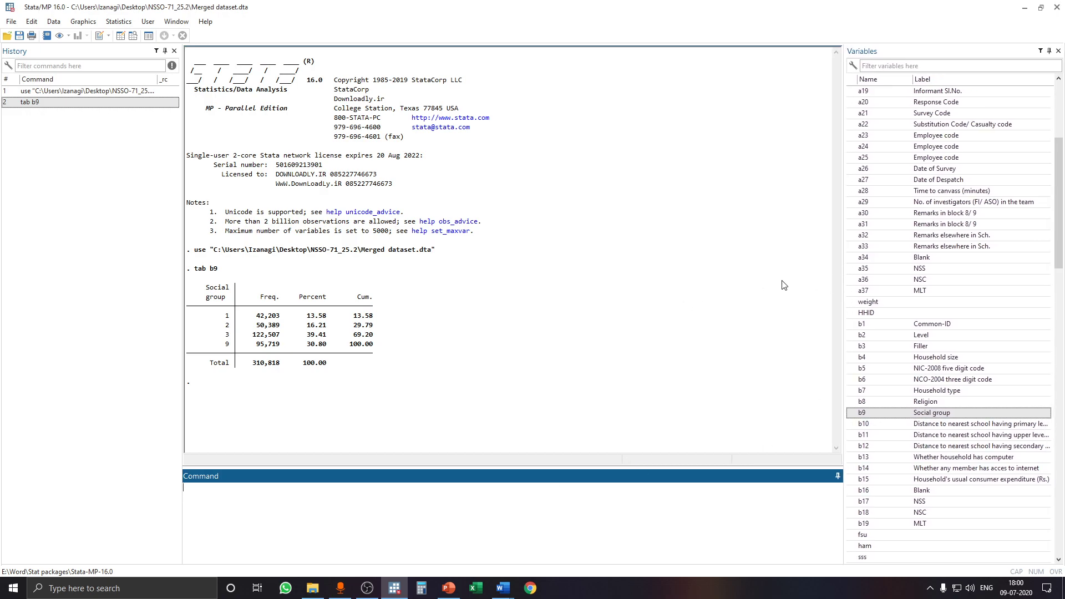
{"action": "left_click_drag", "start_coordinate": [845, 256], "coordinate": [748, 256]}
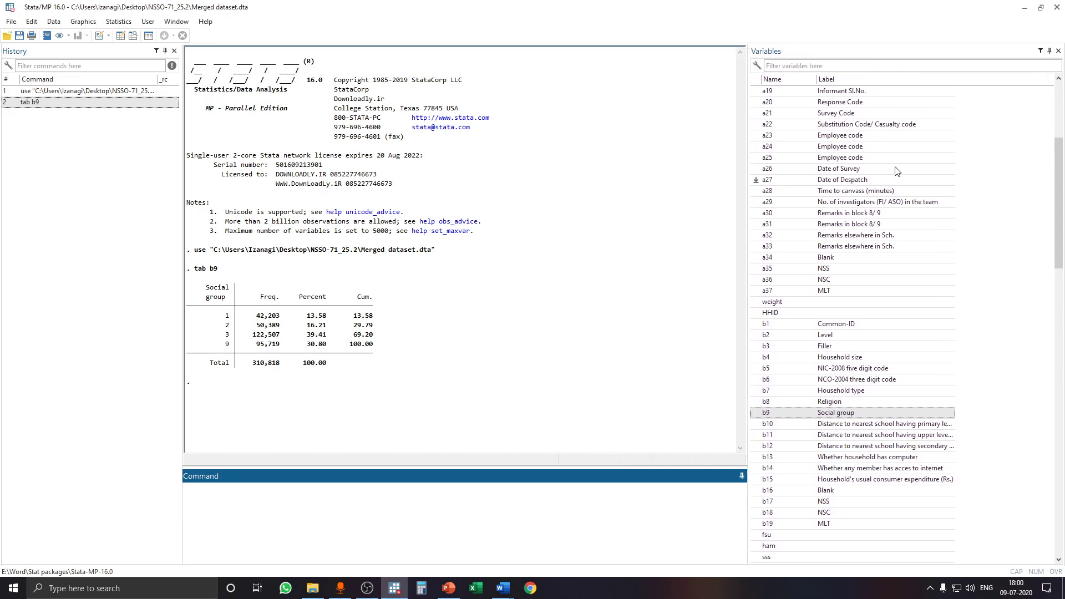
{"action": "right_click", "coordinate": [872, 80]}
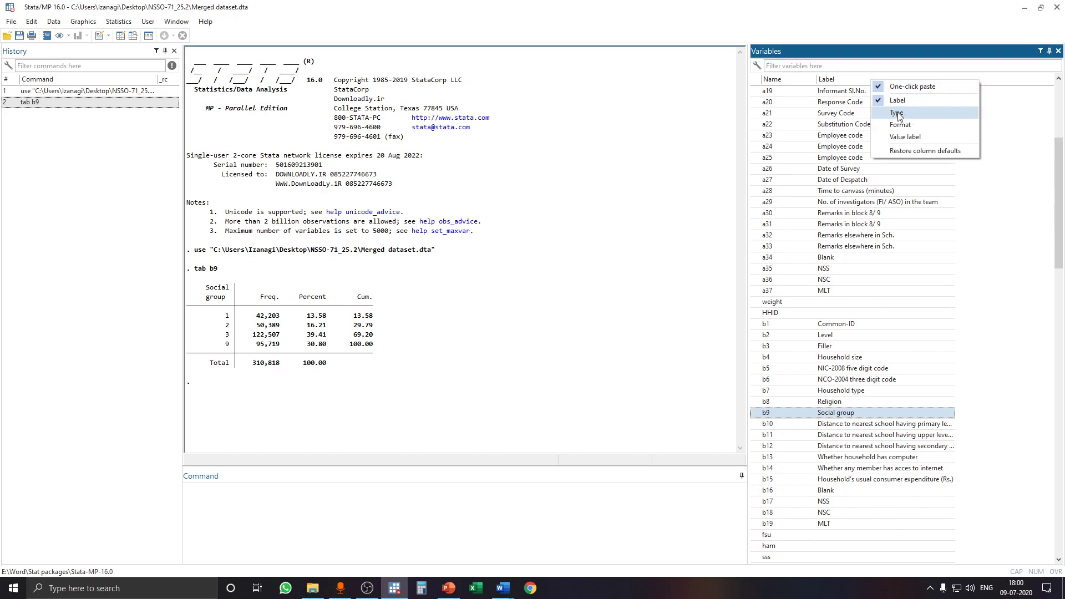
{"action": "left_click", "coordinate": [900, 116]}
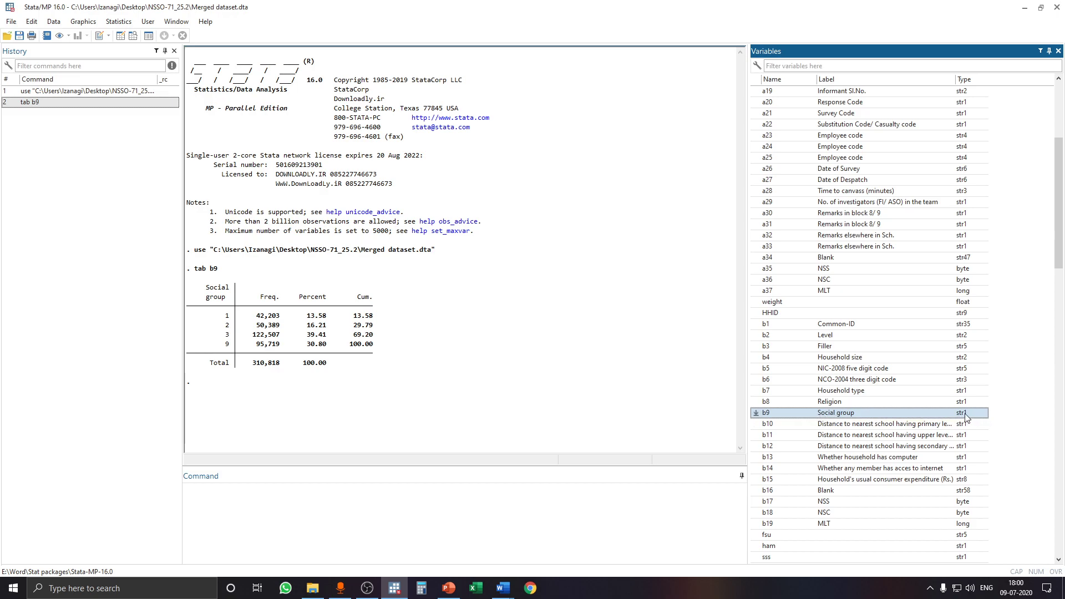
{"action": "left_click_drag", "start_coordinate": [747, 220], "coordinate": [797, 221]}
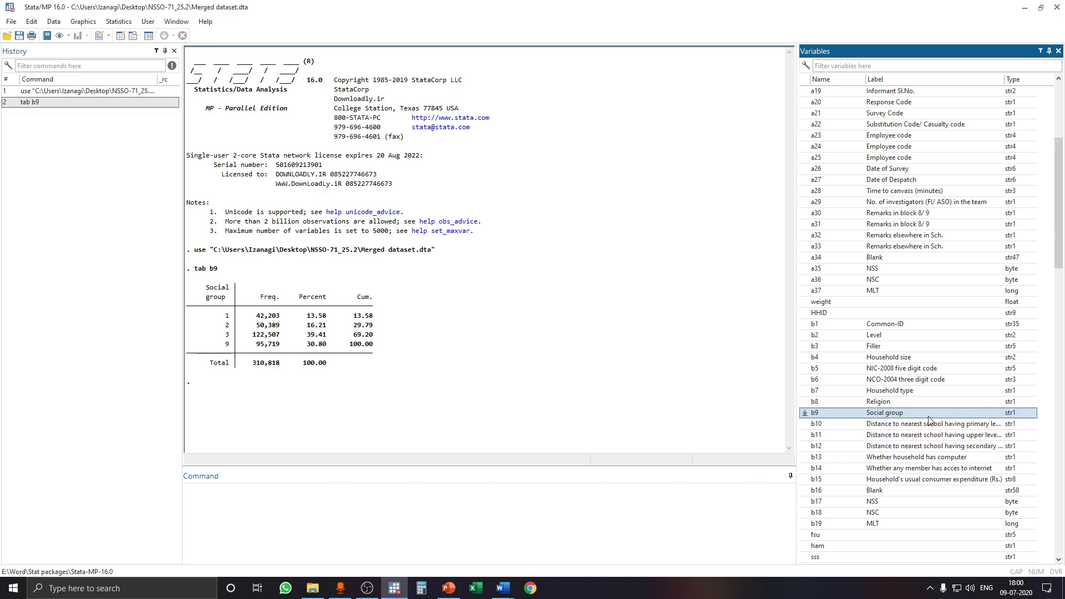
Step: Start a label define command for b9 that assigns ST to code 1, without running it
{"action": "left_click", "coordinate": [266, 515]}
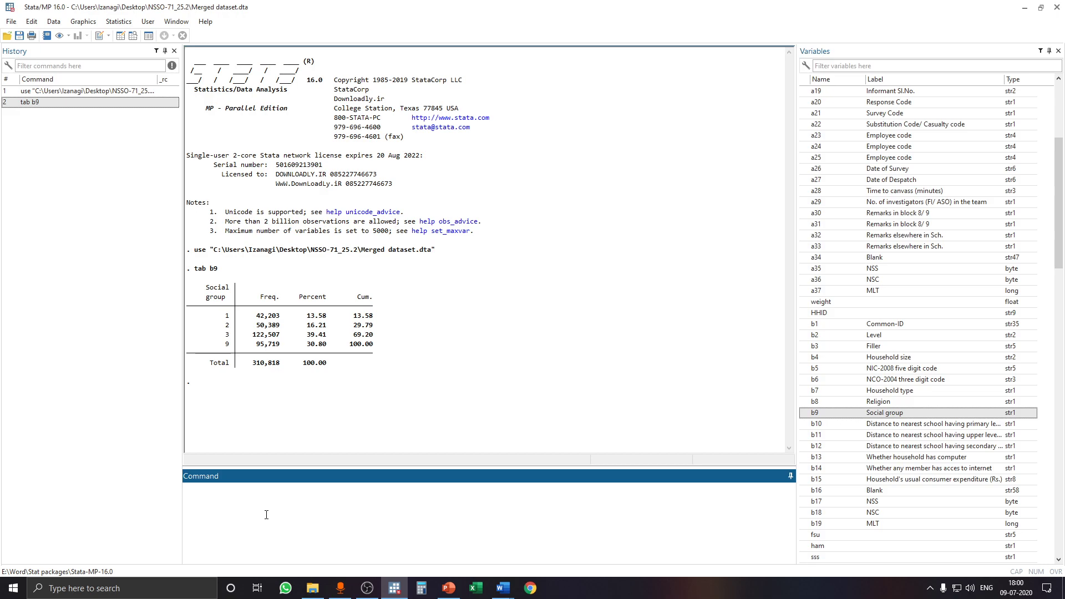
{"action": "type", "text": "label define"}
{"action": "left_click", "coordinate": [805, 413]}
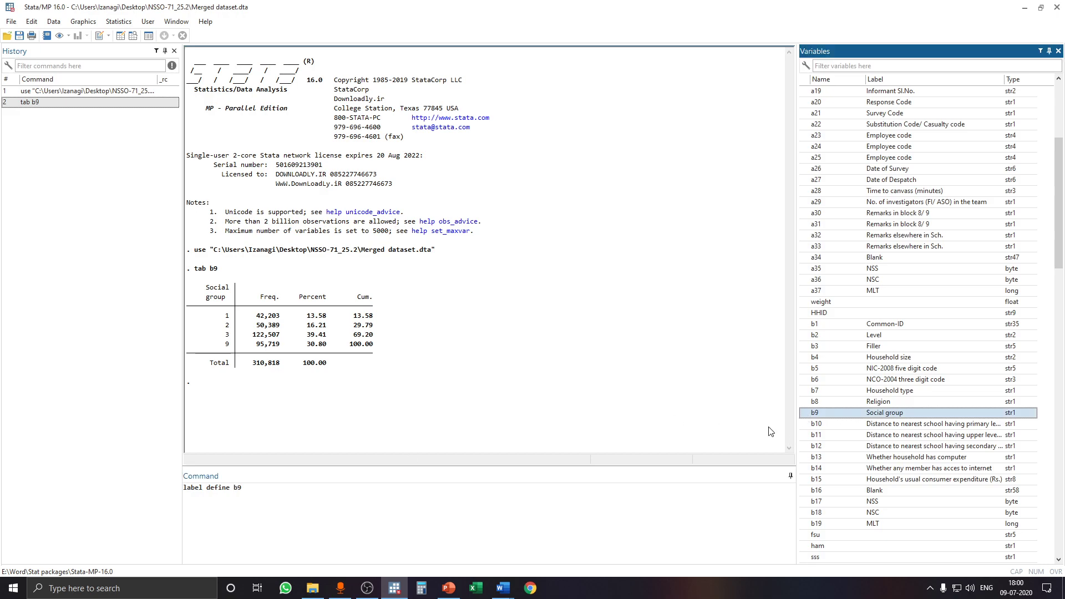
{"action": "left_click", "coordinate": [291, 488]}
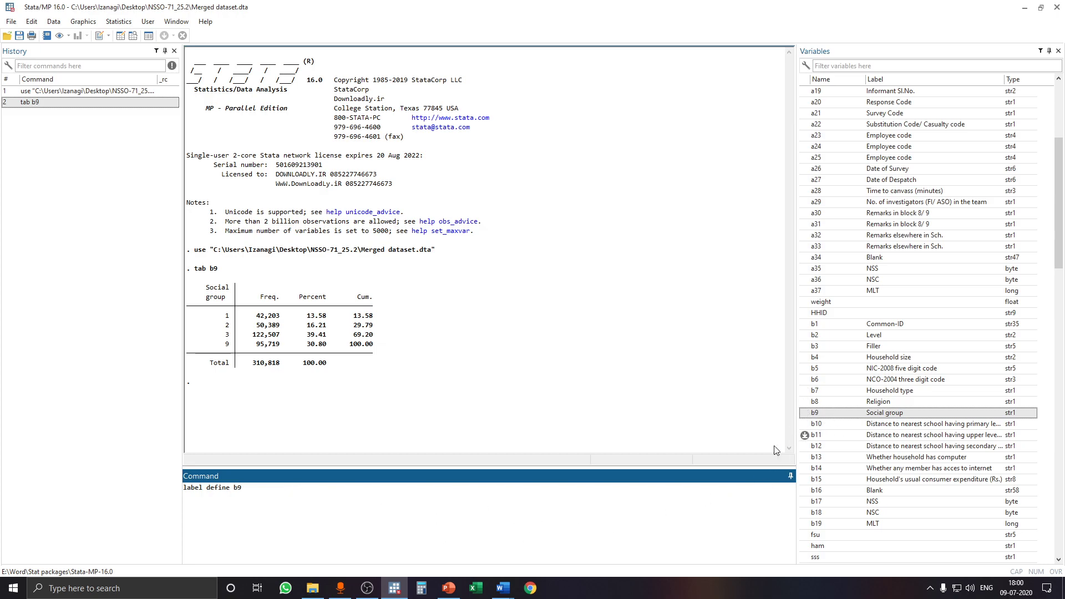
{"action": "key", "text": "BackSpace"}
{"action": "type", "text": "b9 1 ST"}
Step: Check the social group codes in sch25.2.doc, then complete and run the b9 label definition in Stata with 2 SC, 3 OBC and 9 Others
{"action": "mouse_move", "coordinate": [503, 588]}
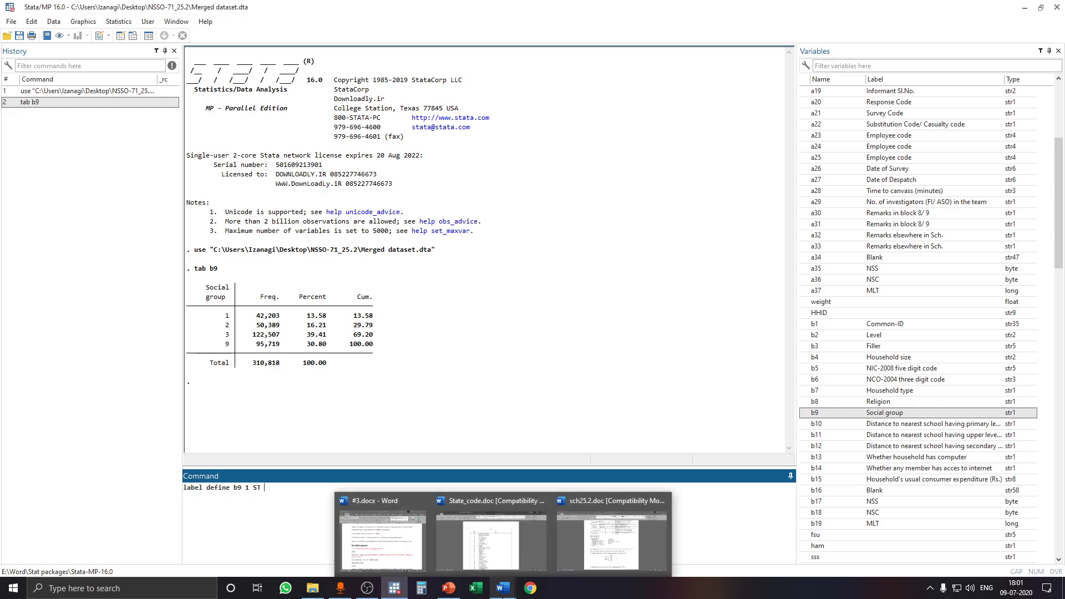
{"action": "left_click", "coordinate": [609, 542]}
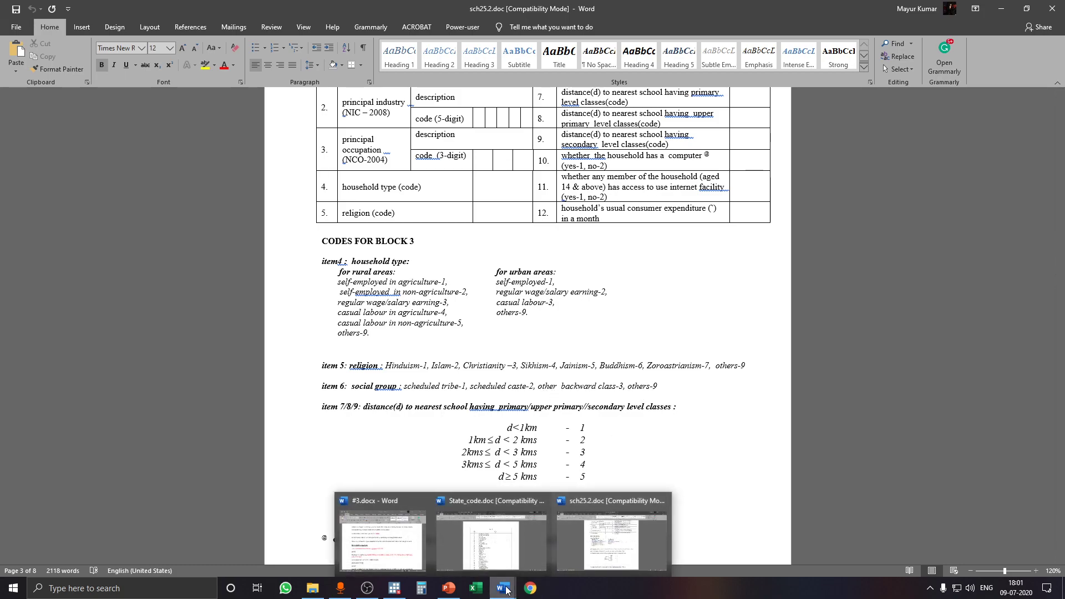
{"action": "left_click", "coordinate": [392, 590]}
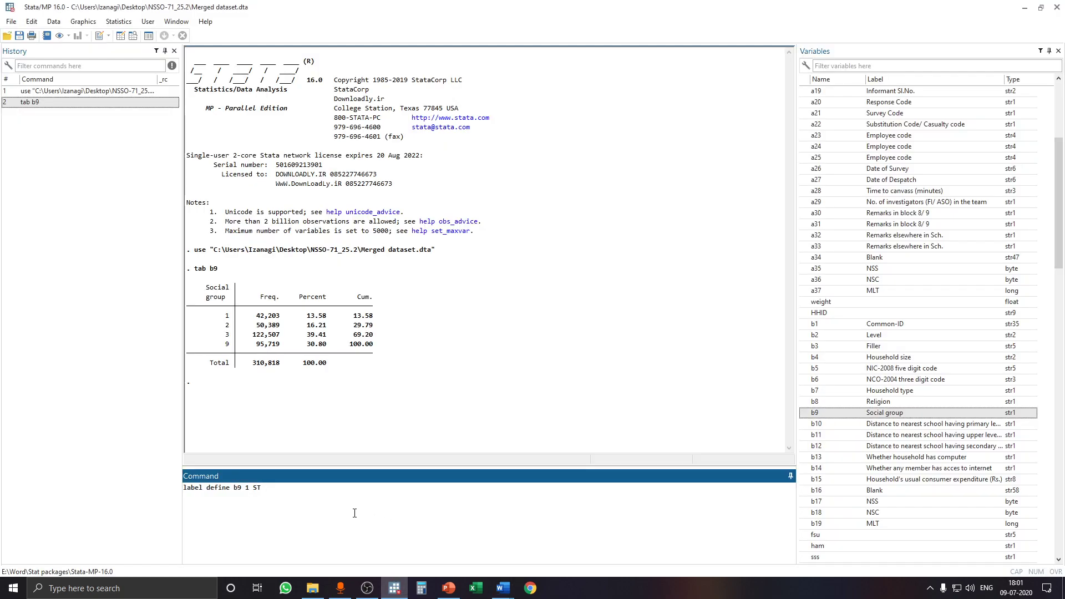
{"action": "type", "text": "SC 3 OBC"}
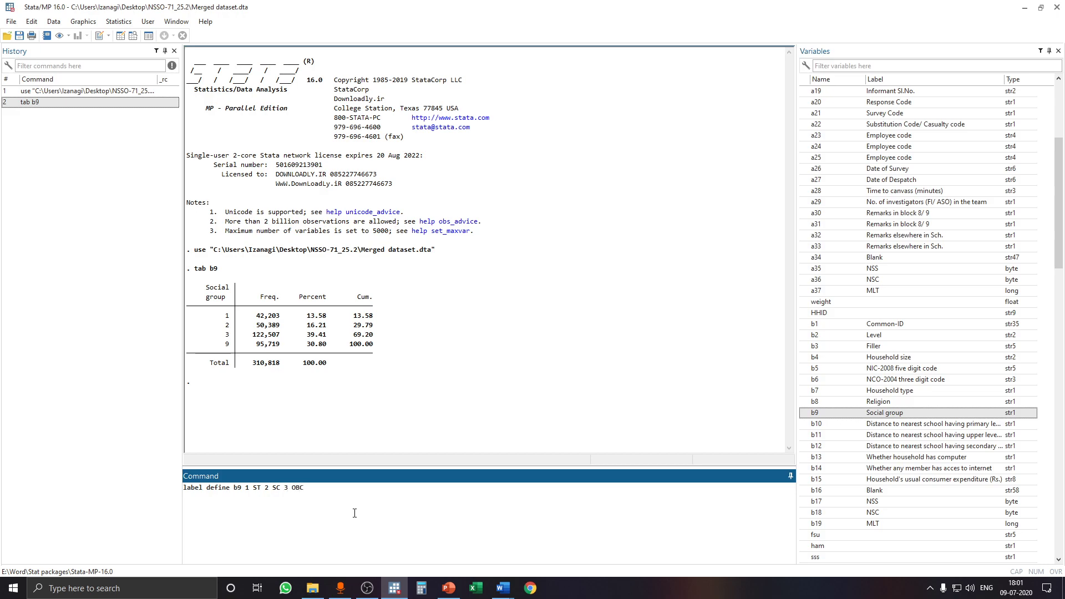
{"action": "type", "text": " 9 Others"}
{"action": "key", "text": "Return"}
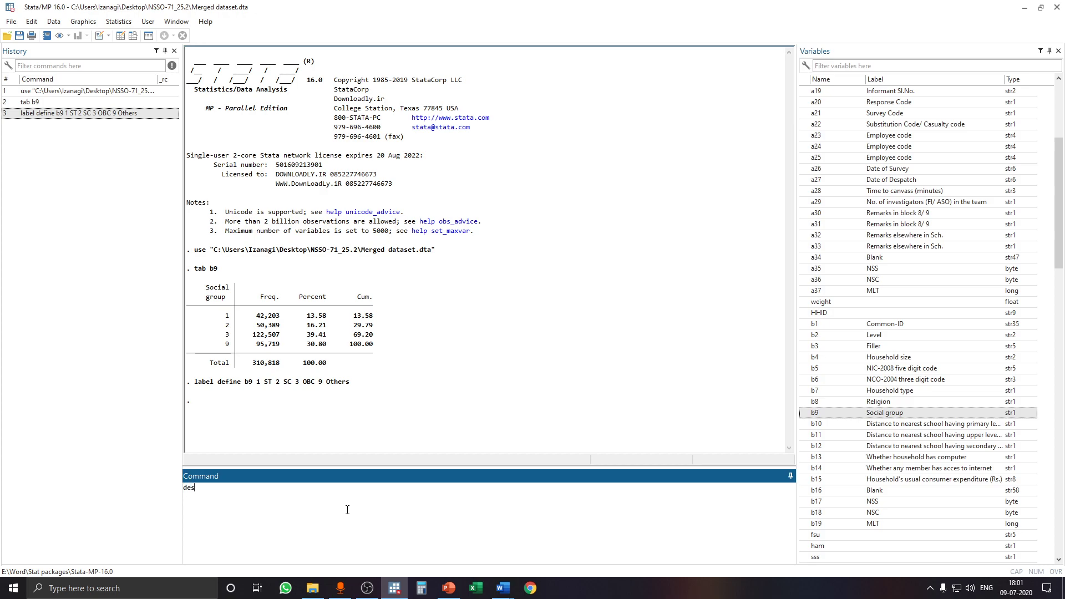
Step: Convert the social group variable from string to numeric with destring b9, replace
{"action": "type", "text": "destring"}
{"action": "type", "text": ", replace"}
{"action": "key", "text": "Return"}
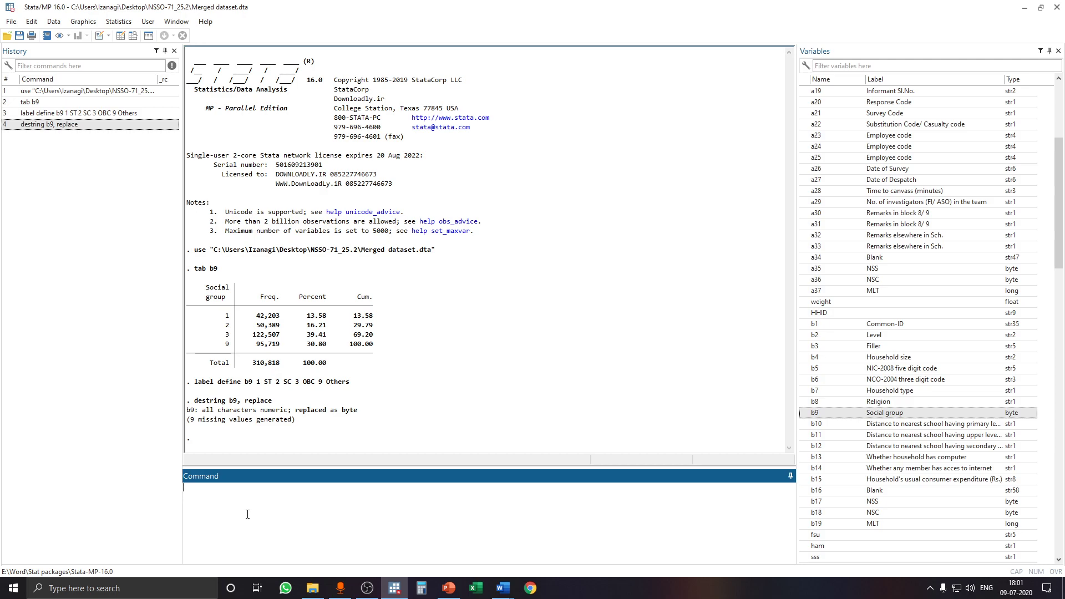
Step: Attach the b9 value label to the social group variable with label values b9 b9, and tabulate b9 again
{"action": "type", "text": "label values b9 b9"}
{"action": "key", "text": "Return"}
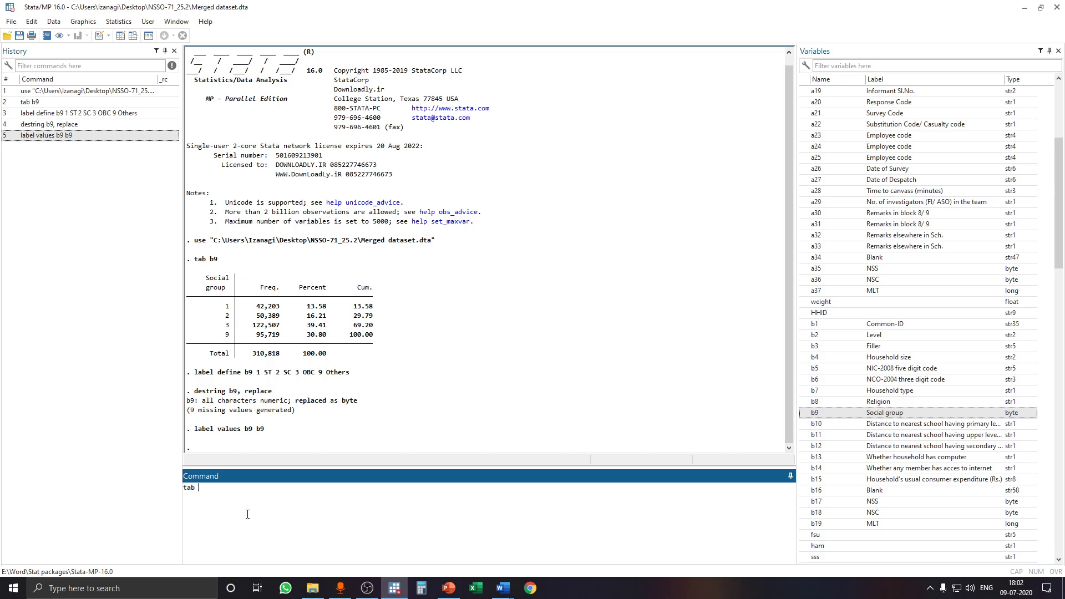
{"action": "key", "text": "Return"}
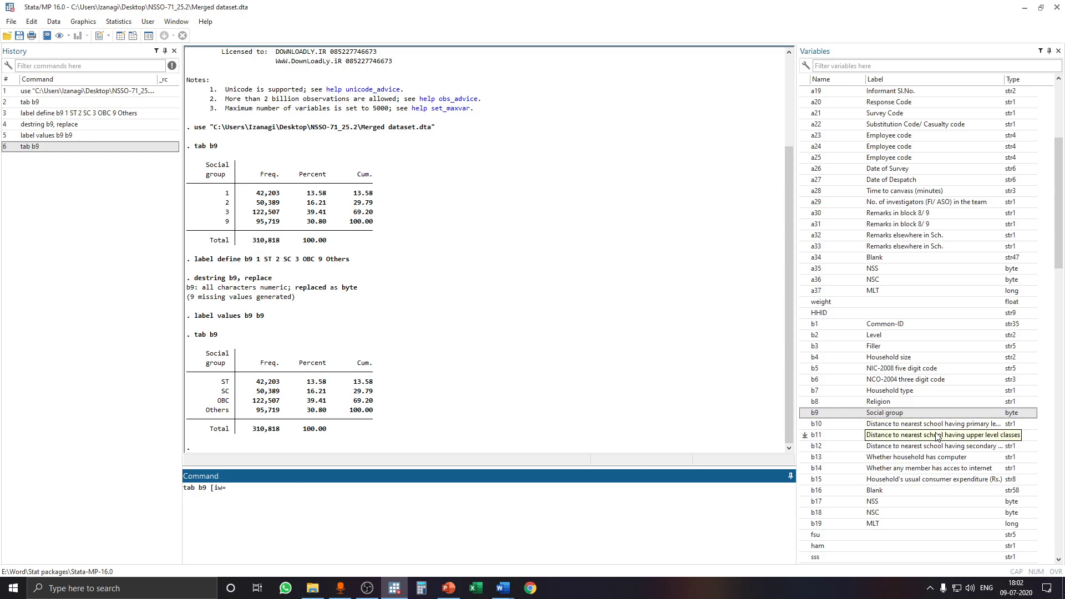
Step: Run a weighted tabulation of social group with tab b9 [iw= weight]
{"action": "left_click", "coordinate": [805, 303]}
{"action": "left_click", "coordinate": [323, 509]}
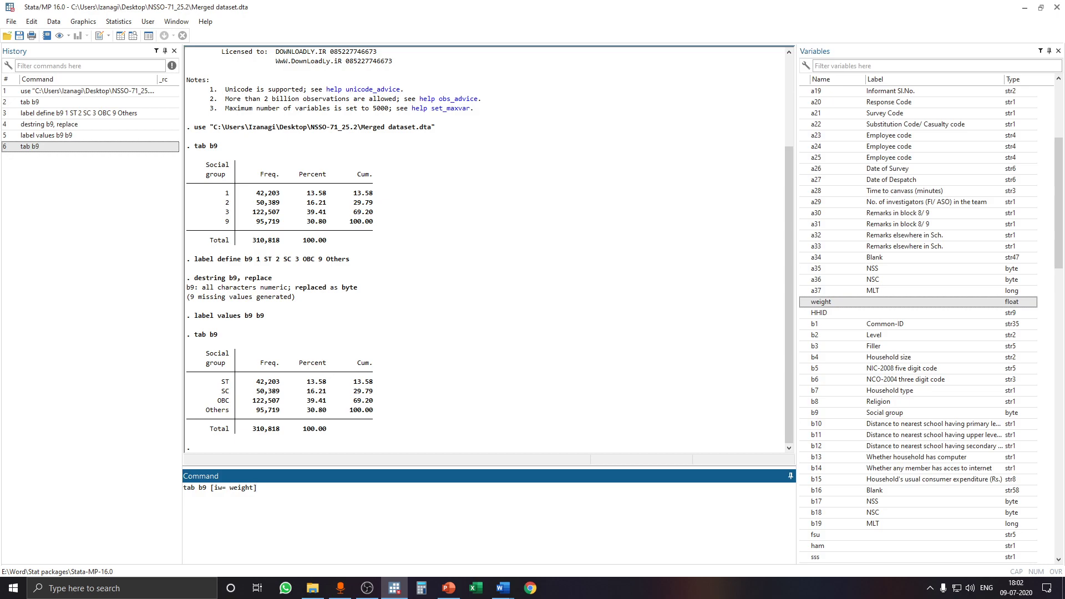
{"action": "key", "text": "Return"}
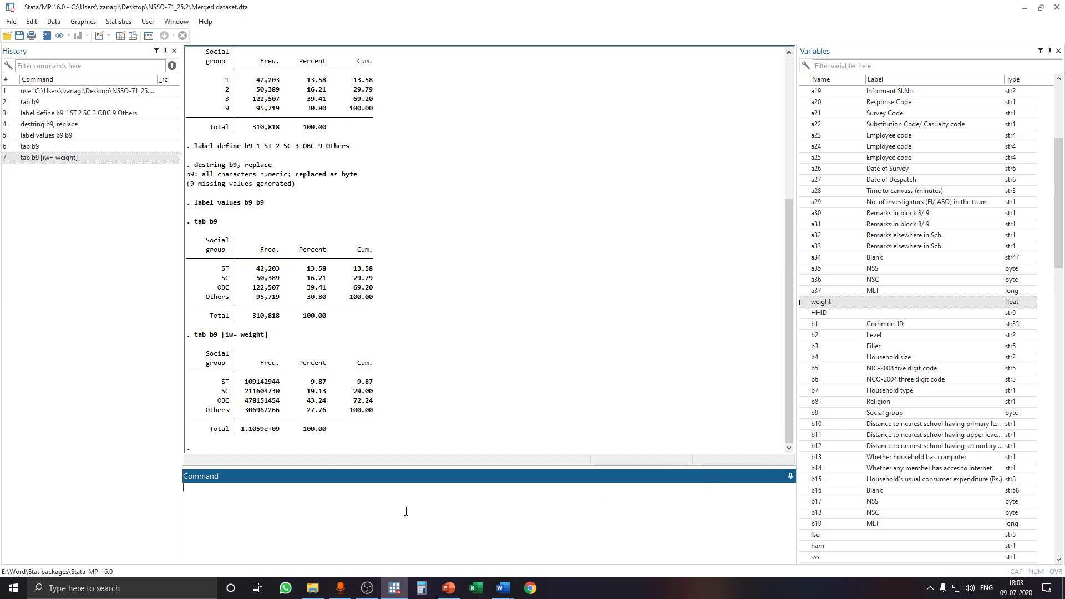
Step: Run a one-way tabulation of the religion variable with tab b8
{"action": "type", "text": "tab"}
{"action": "double_click", "coordinate": [812, 402]}
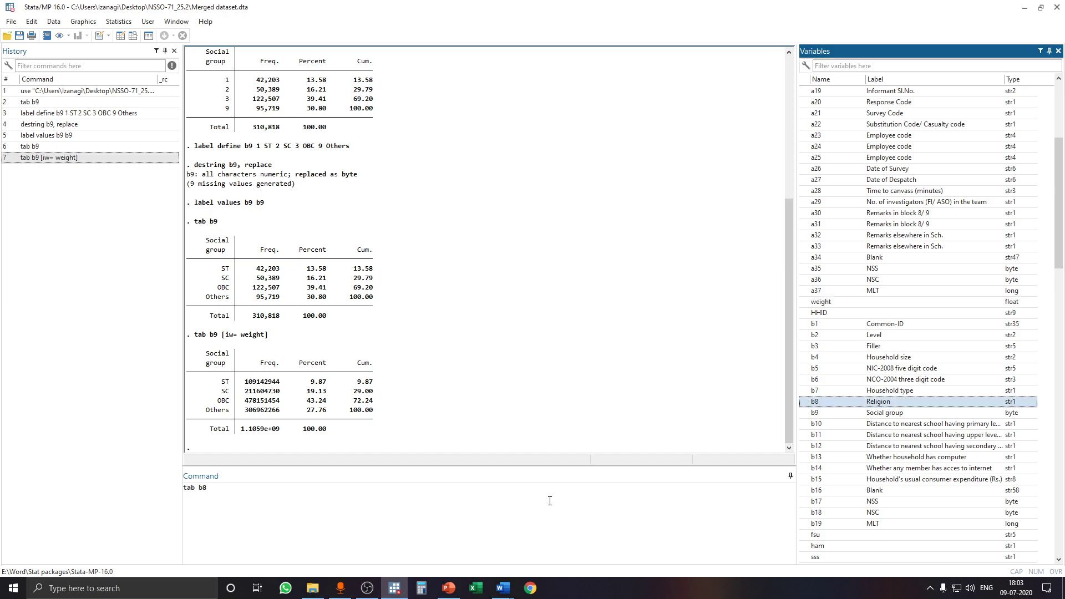
{"action": "key", "text": "Return"}
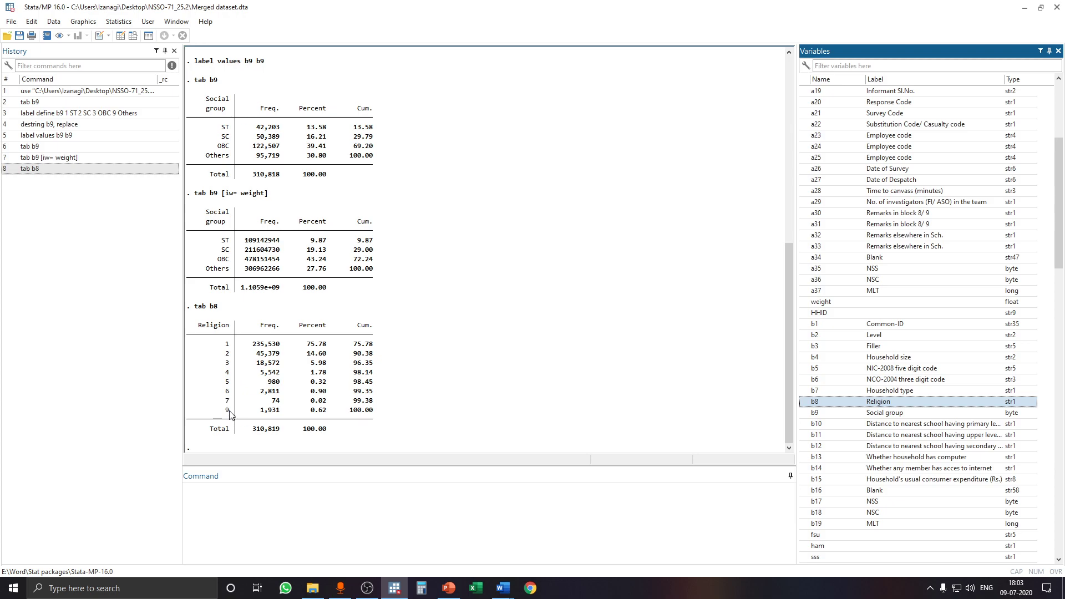
Step: Switch to sch25.2.doc in Word to read the item 5 religion codes, then return to Stata
{"action": "left_click", "coordinate": [502, 588]}
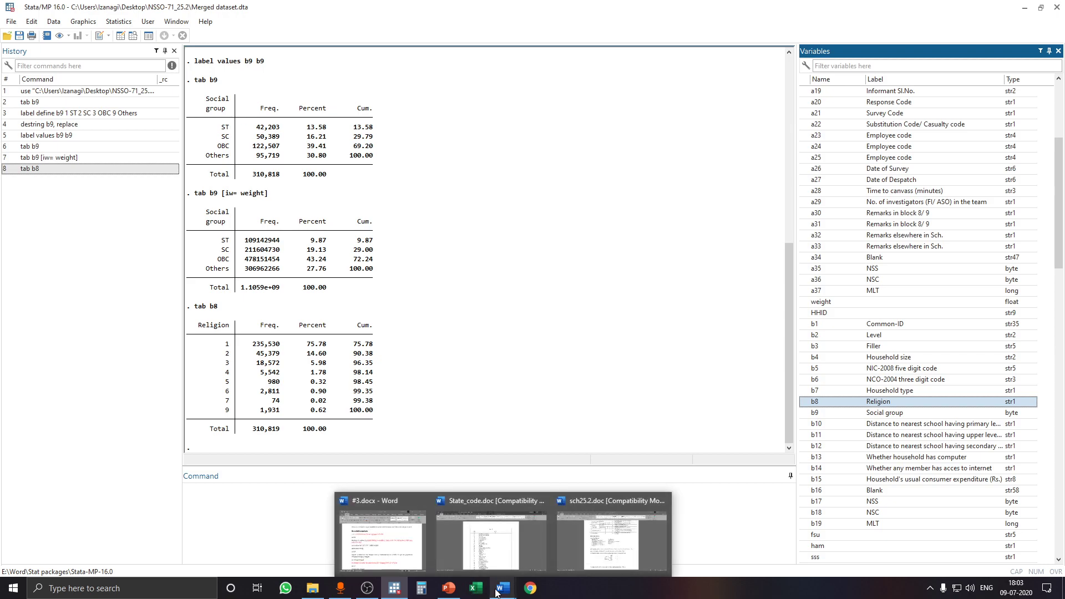
{"action": "left_click", "coordinate": [591, 541]}
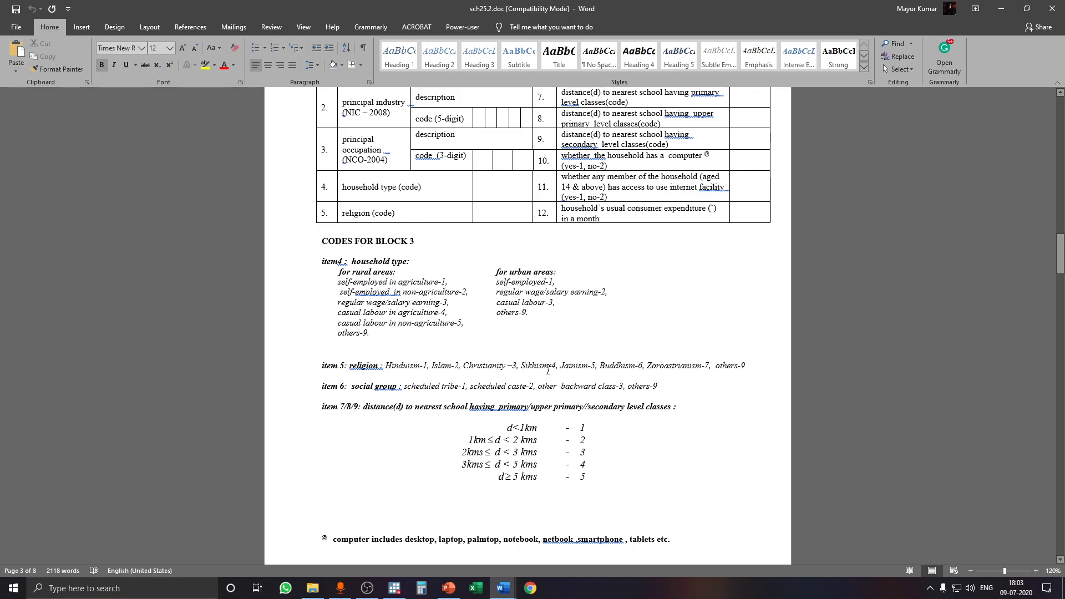
{"action": "left_click", "coordinate": [1002, 8]}
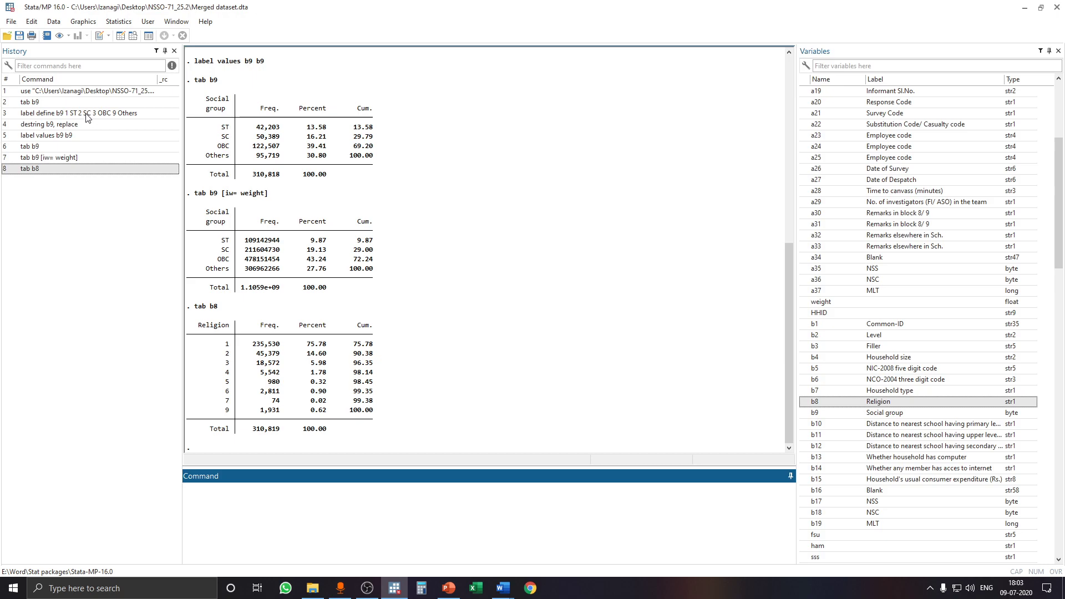
{"action": "left_click", "coordinate": [56, 116]}
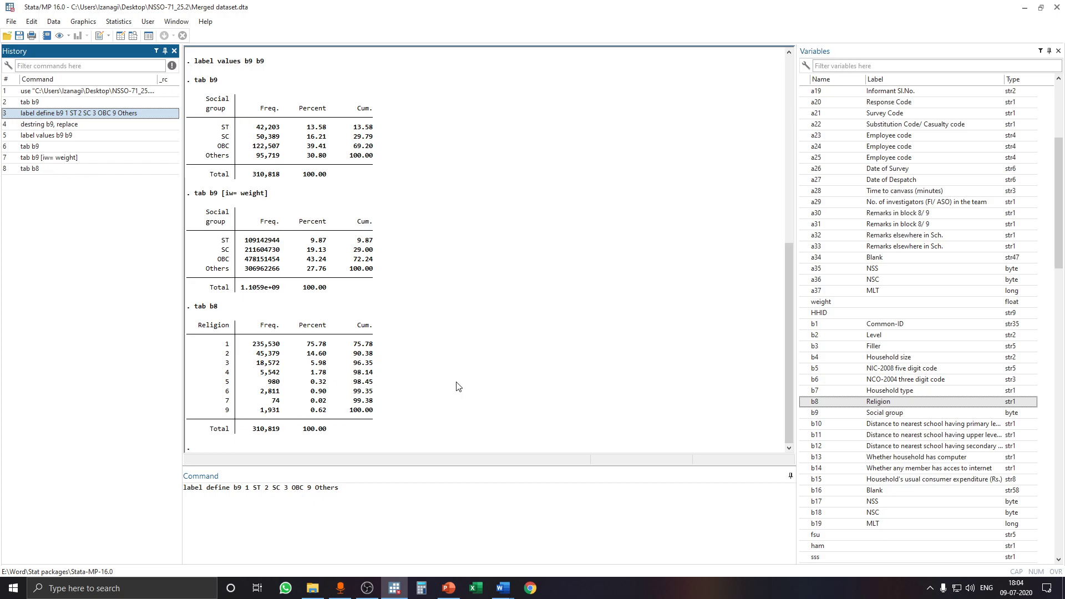
{"action": "left_click_drag", "start_coordinate": [346, 492], "coordinate": [164, 499]}
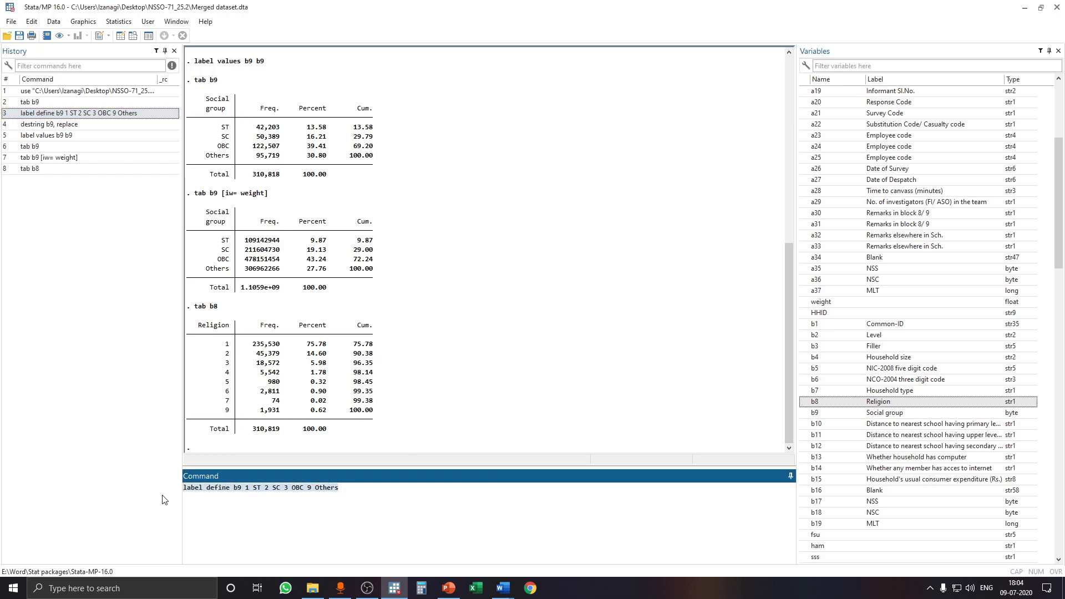
{"action": "key", "text": "Delete"}
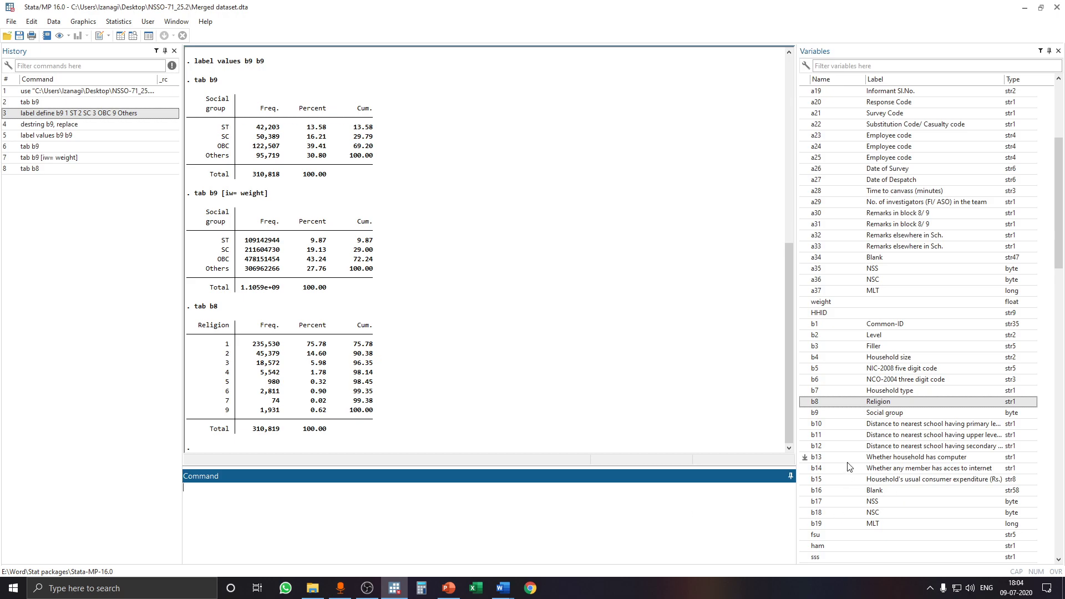
Step: Run a one-way tabulation of the NSS-Region variable with tab a7
{"action": "scroll", "coordinate": [891, 436], "scroll_direction": "up", "scroll_amount": 5}
{"action": "scroll", "coordinate": [941, 252], "scroll_direction": "up", "scroll_amount": 1}
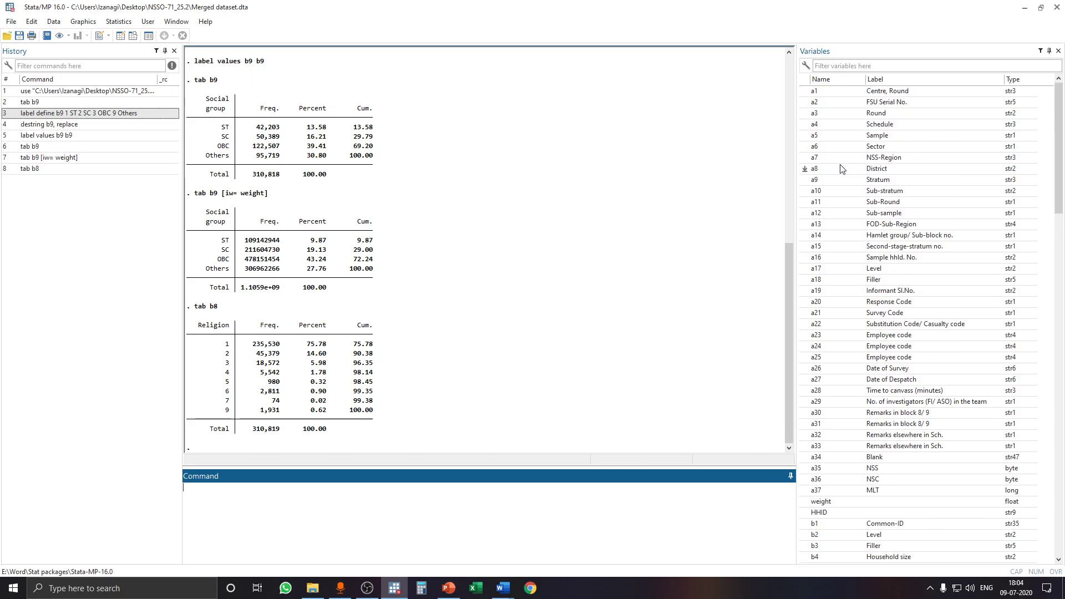
{"action": "type", "text": "tab"}
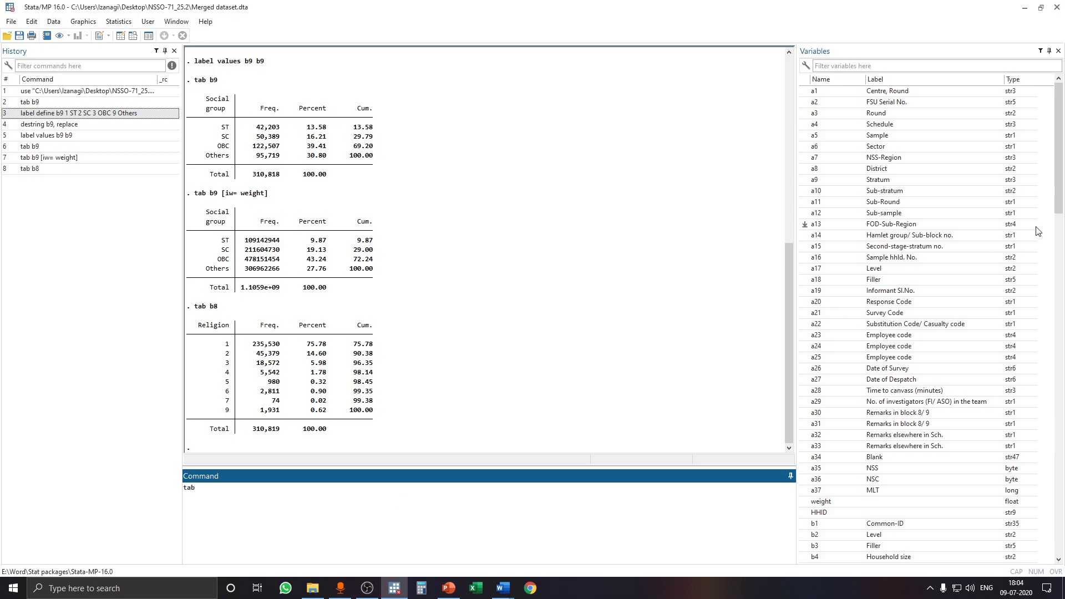
{"action": "double_click", "coordinate": [805, 158]}
{"action": "key", "text": "Return"}
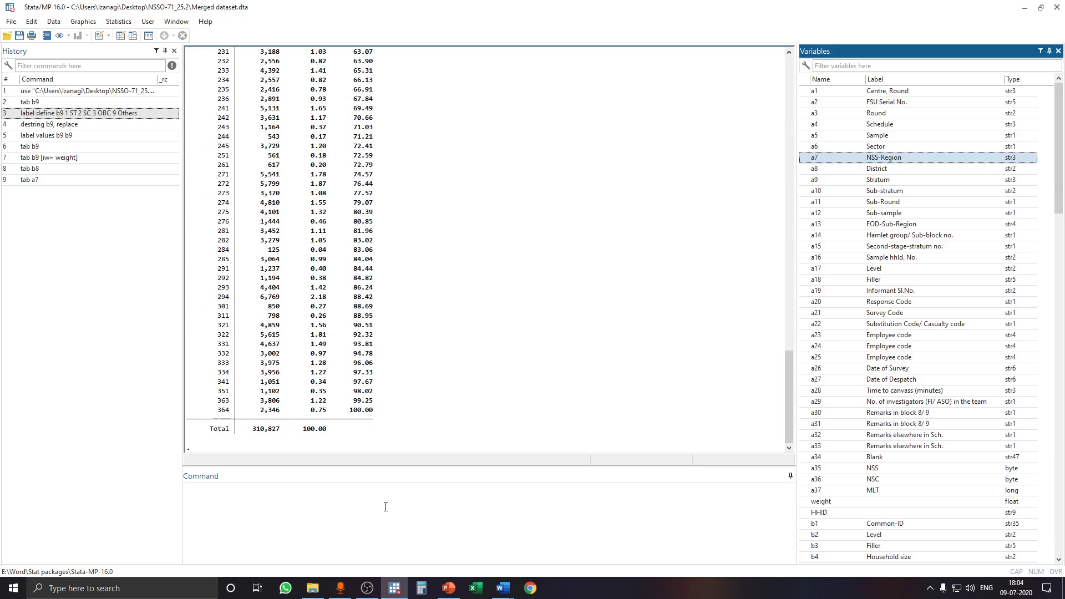
Step: Examine the region codes in the a7 tabulation and compare their leading digits with the state codes in State_code.doc in Word
{"action": "scroll", "coordinate": [308, 416], "scroll_direction": "up", "scroll_amount": 10}
{"action": "scroll", "coordinate": [308, 416], "scroll_direction": "up", "scroll_amount": 8}
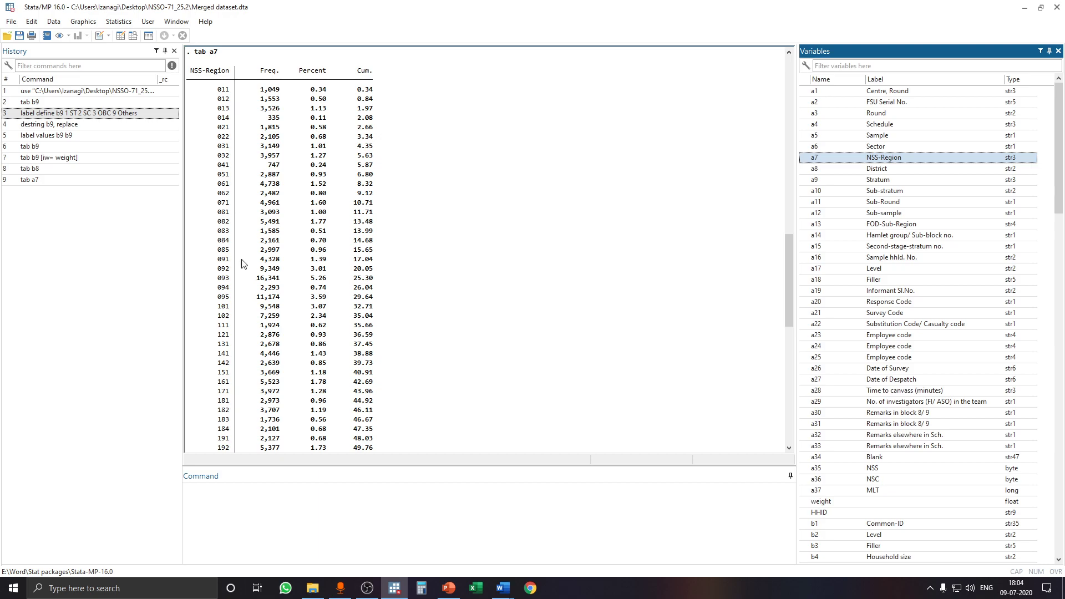
{"action": "scroll", "coordinate": [264, 258], "scroll_direction": "down", "scroll_amount": 20}
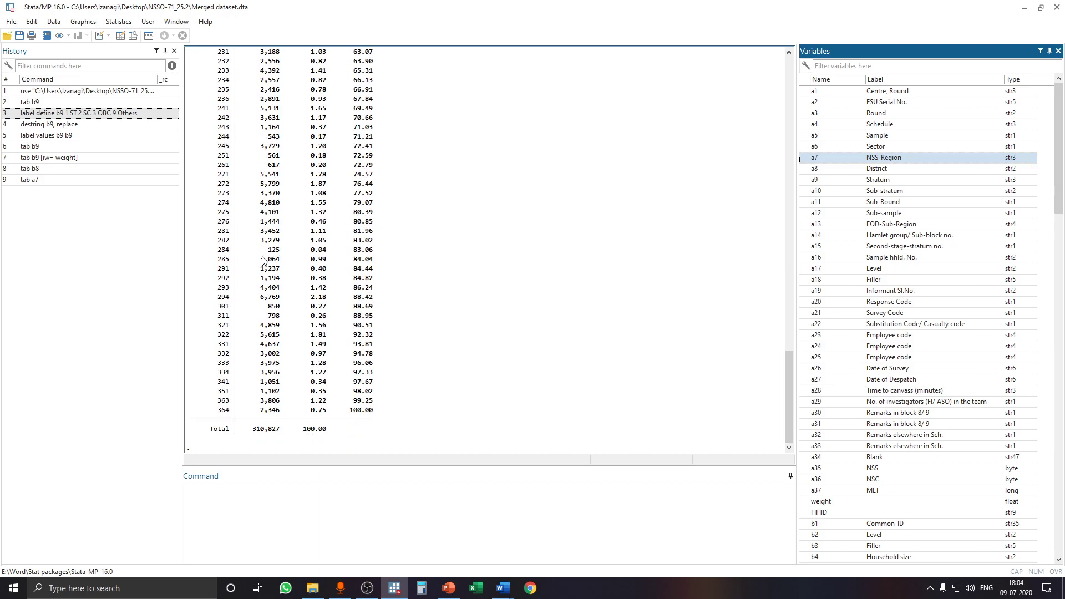
{"action": "mouse_move", "coordinate": [503, 588]}
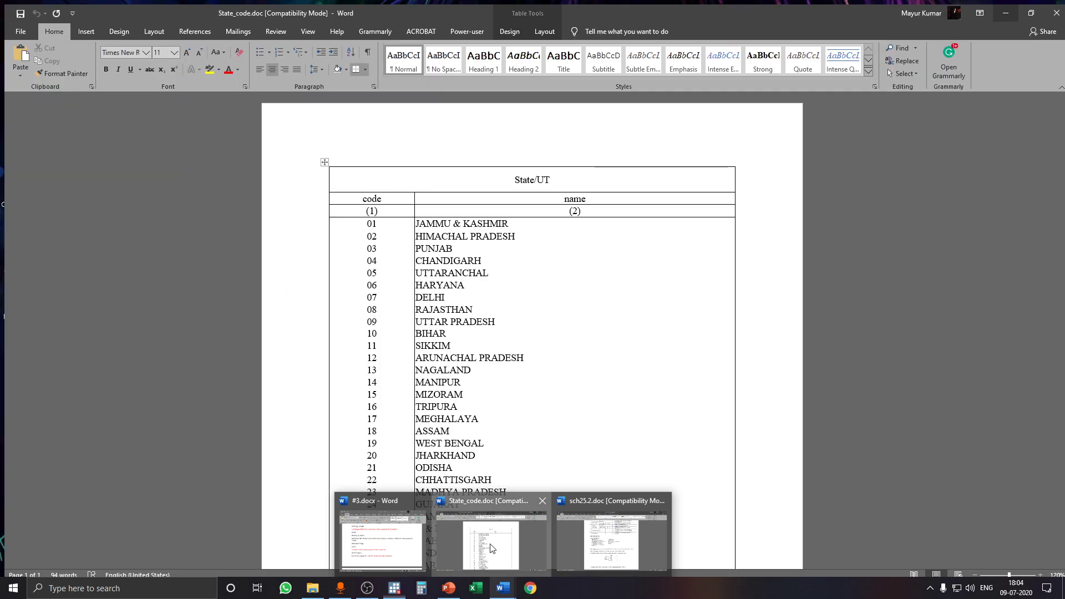
{"action": "left_click", "coordinate": [491, 527]}
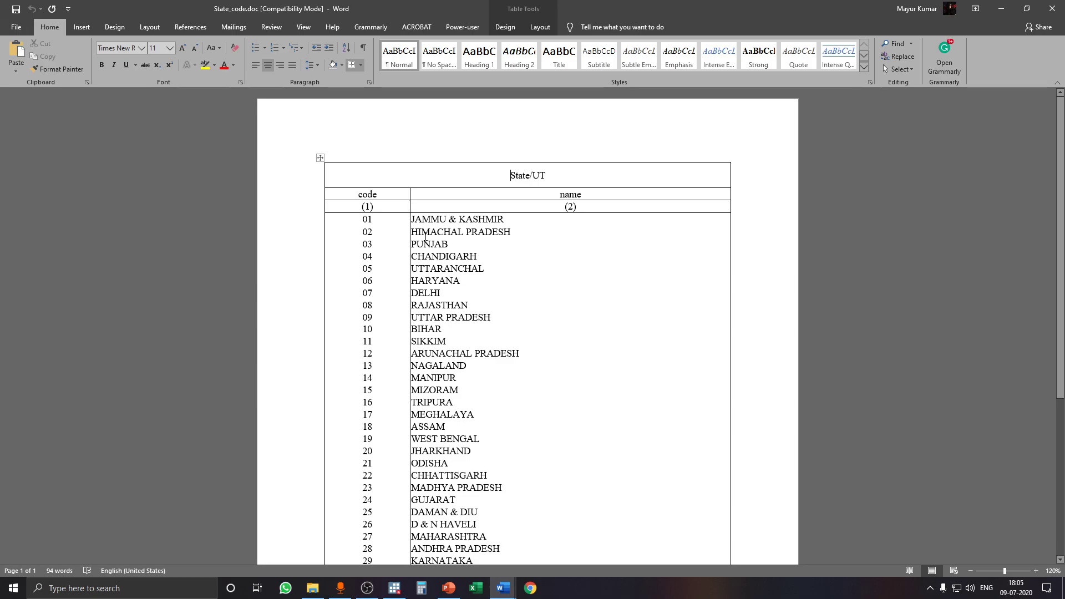
{"action": "key", "text": "alt+Tab"}
{"action": "scroll", "coordinate": [373, 287], "scroll_direction": "up", "scroll_amount": 10}
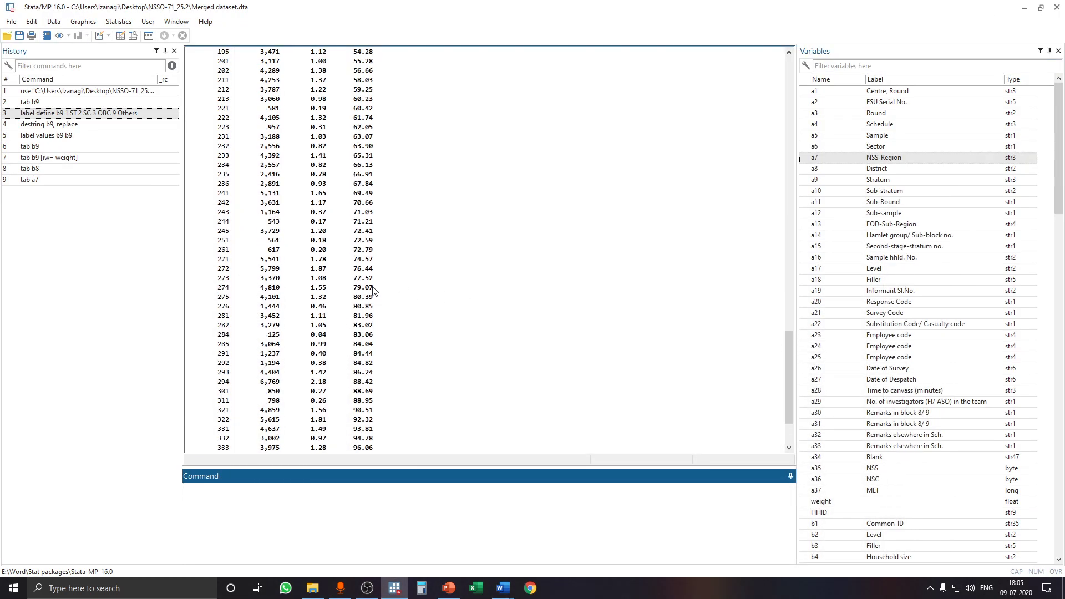
{"action": "scroll", "coordinate": [373, 287], "scroll_direction": "up", "scroll_amount": 12}
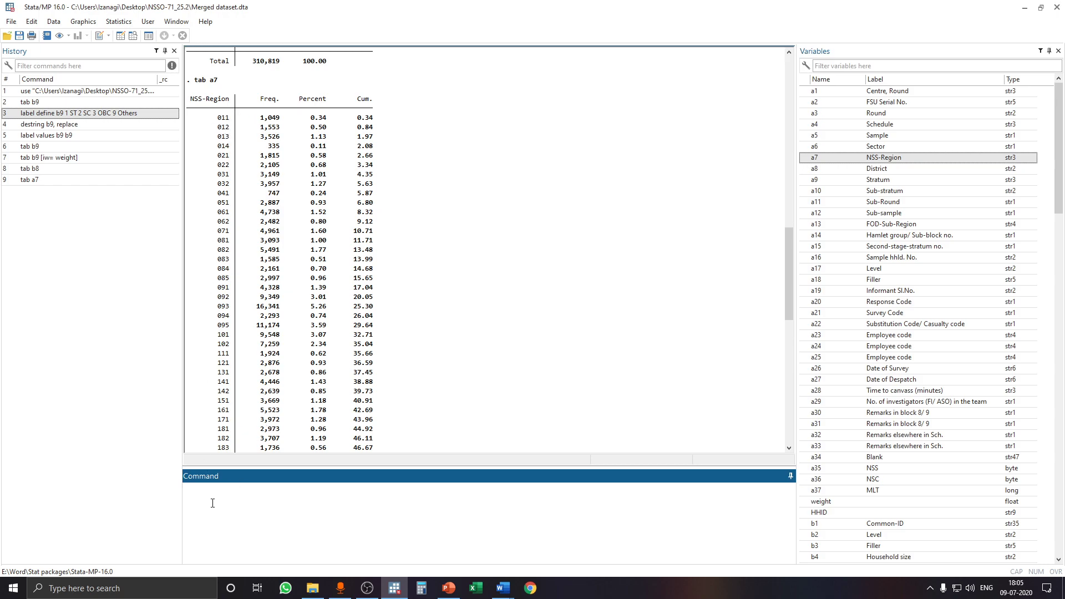
Step: Generate a string variable named state from the first two characters of a7 with gen str state=substr( a7,1,2)
{"action": "type", "text": "en str state=substr("}
{"action": "left_click", "coordinate": [810, 157]}
{"action": "left_click", "coordinate": [306, 496]}
{"action": "type", "text": "1,2)"}
{"action": "key", "text": "Return"}
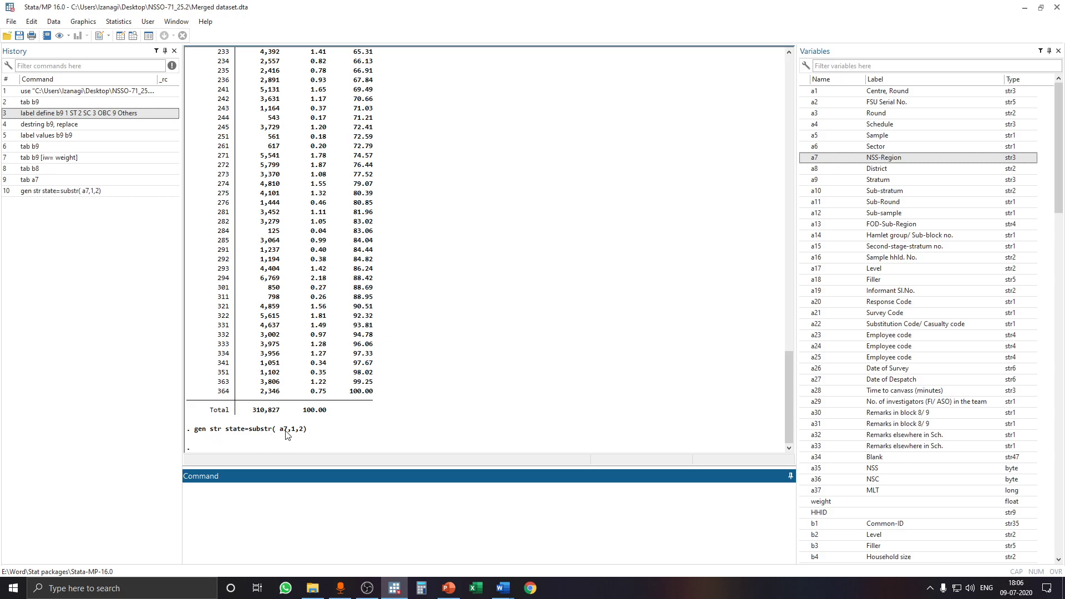
Step: Find the new state variable in the variable list and run a one-way tabulation with tab state
{"action": "left_click_drag", "start_coordinate": [1059, 166], "coordinate": [1059, 508]}
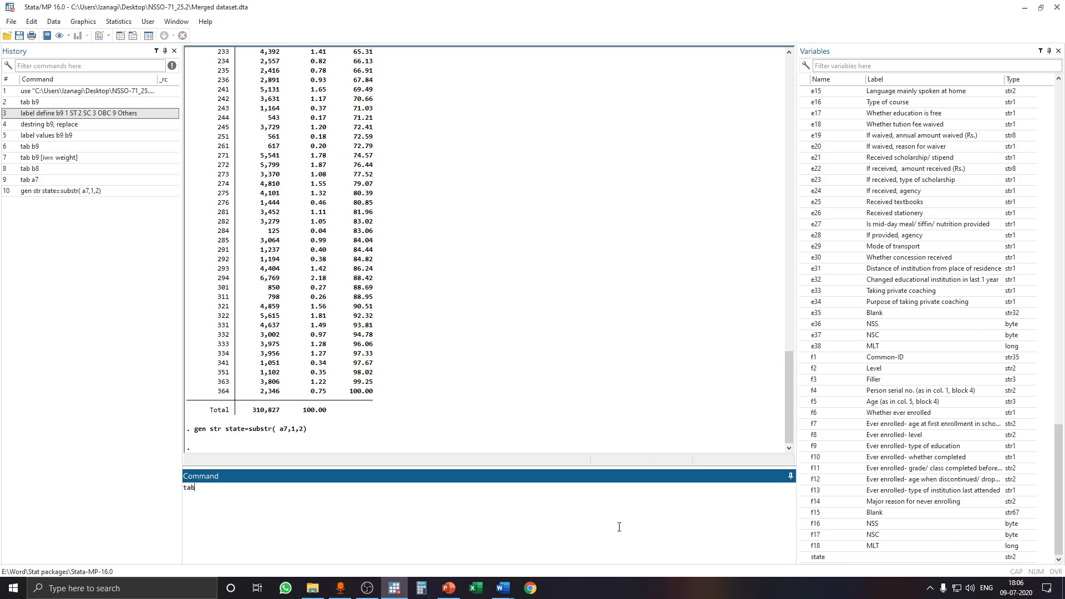
{"action": "double_click", "coordinate": [816, 557]}
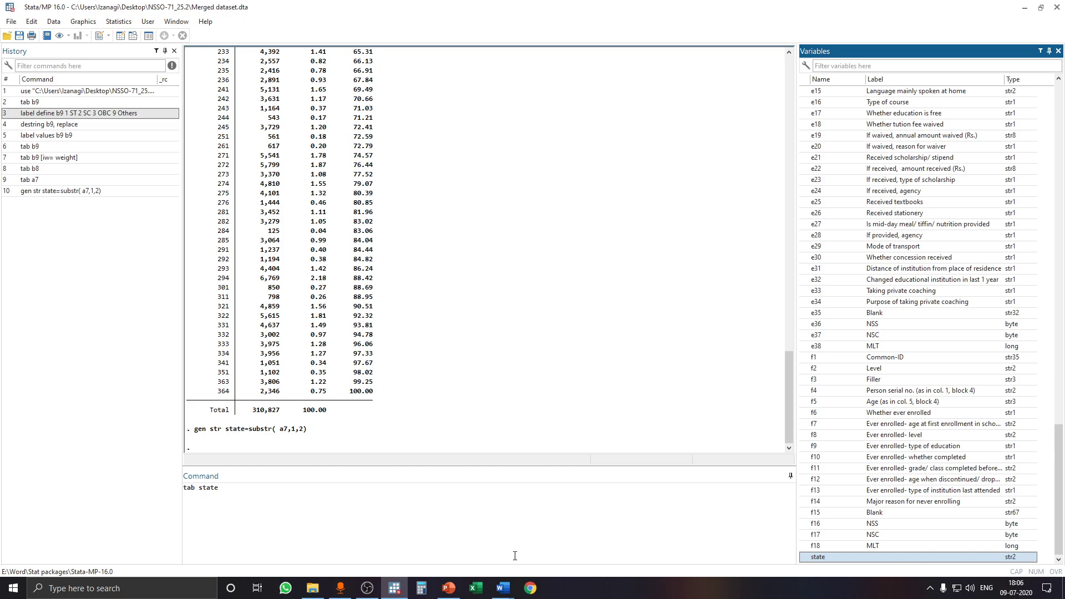
{"action": "left_click", "coordinate": [502, 533]}
{"action": "key", "text": "Return"}
Step: Examine the codes in the state tabulation and review the earlier region and social group results
{"action": "scroll", "coordinate": [443, 342], "scroll_direction": "up", "scroll_amount": 3}
{"action": "scroll", "coordinate": [444, 341], "scroll_direction": "down", "scroll_amount": 2}
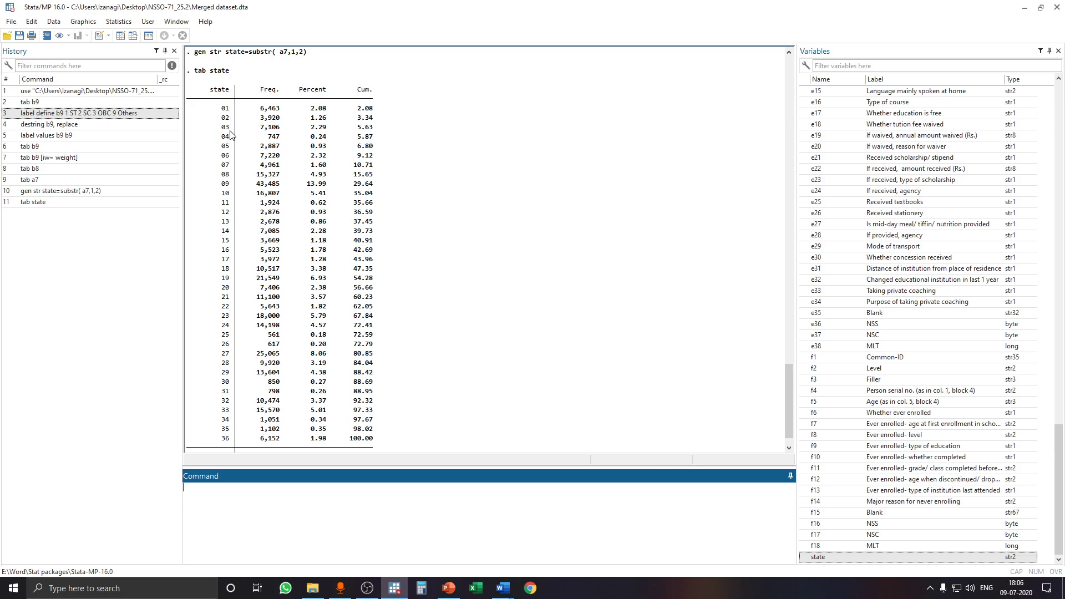
{"action": "scroll", "coordinate": [233, 300], "scroll_direction": "down", "scroll_amount": 1}
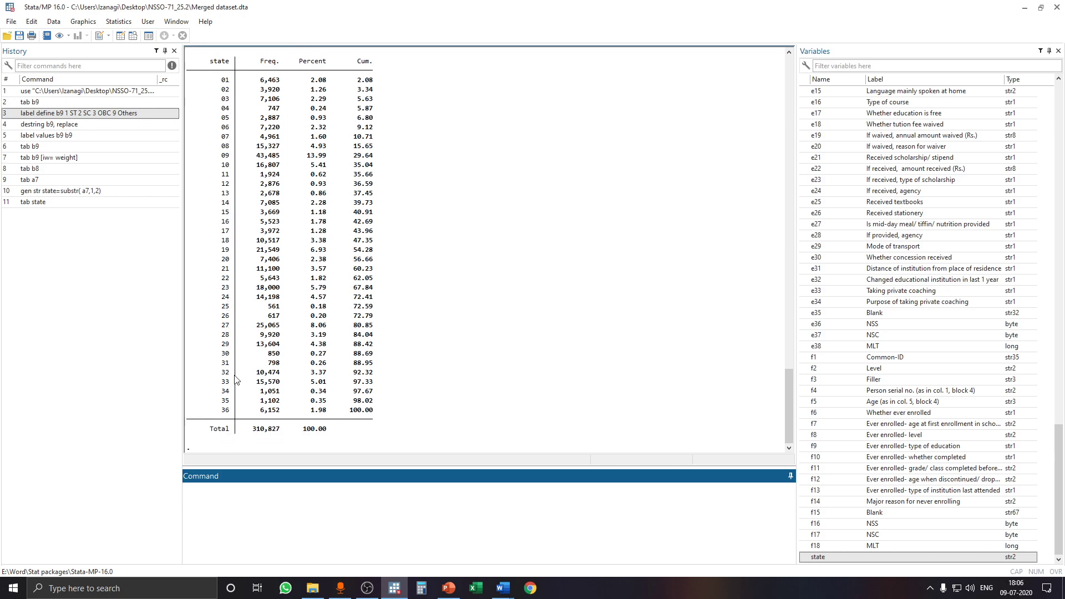
{"action": "scroll", "coordinate": [230, 384], "scroll_direction": "up", "scroll_amount": 3}
{"action": "scroll", "coordinate": [228, 379], "scroll_direction": "down", "scroll_amount": 3}
{"action": "scroll", "coordinate": [408, 350], "scroll_direction": "up", "scroll_amount": 2}
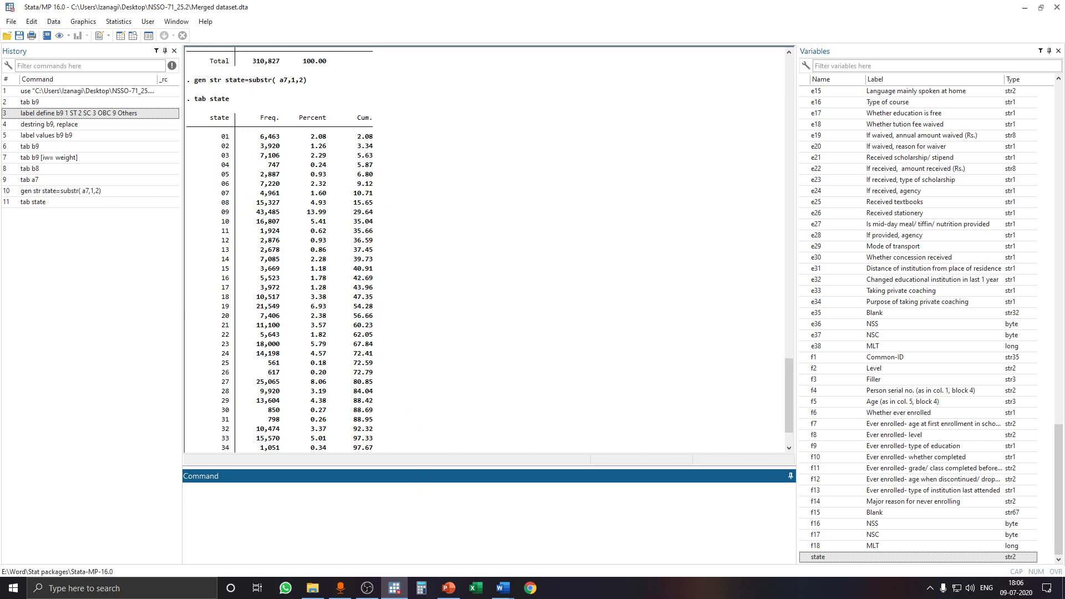
{"action": "scroll", "coordinate": [408, 296], "scroll_direction": "up", "scroll_amount": 4}
{"action": "scroll", "coordinate": [411, 290], "scroll_direction": "up", "scroll_amount": 15}
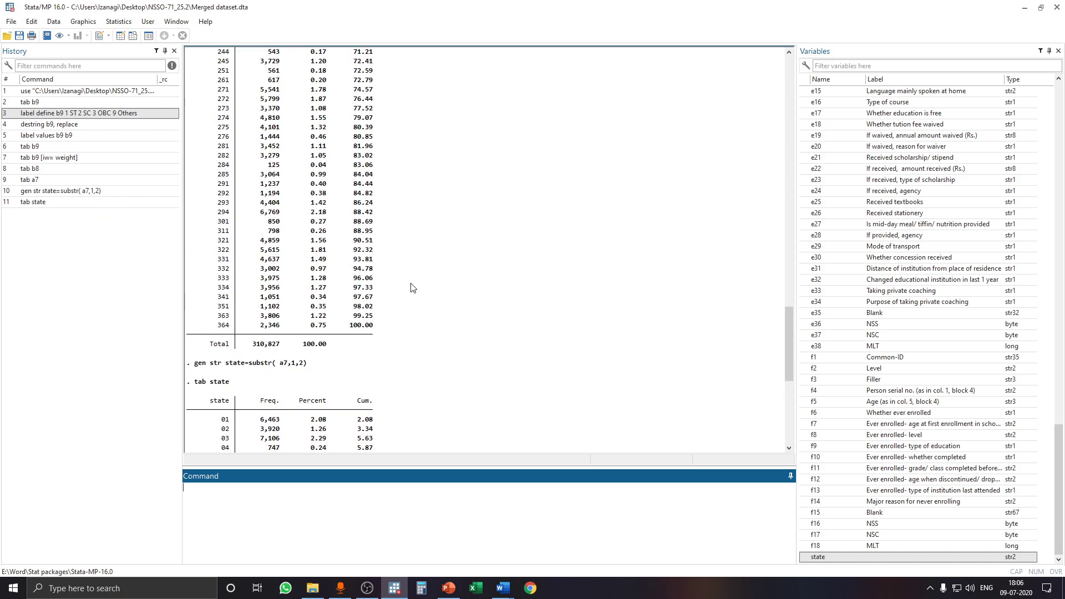
{"action": "left_click_drag", "start_coordinate": [792, 283], "coordinate": [793, 133]}
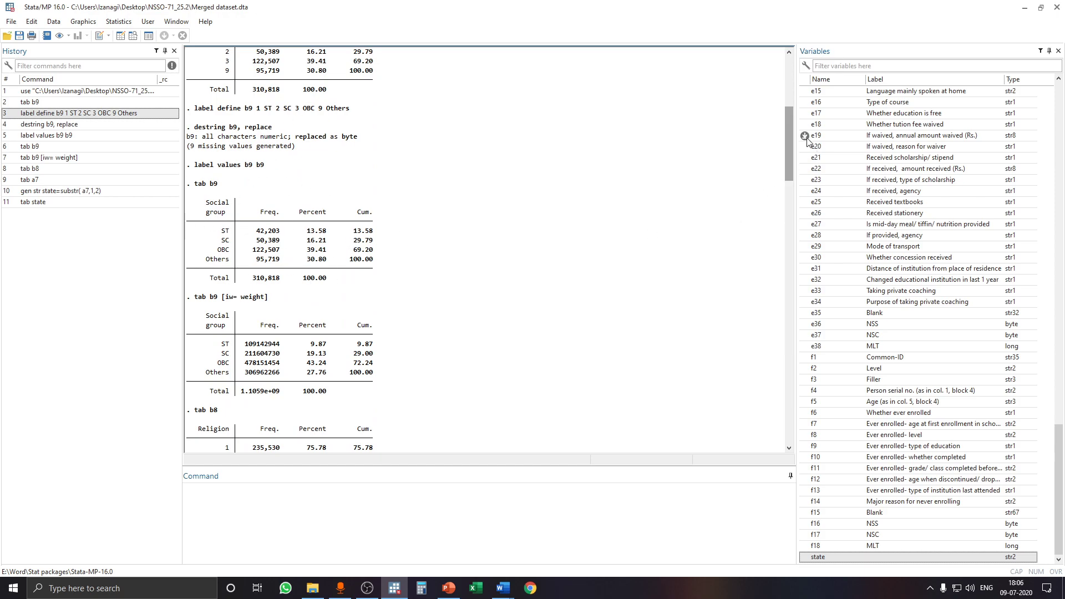
Step: Tabulate state with weight as the importance weight using tab state [iw=weight]
{"action": "left_click_drag", "start_coordinate": [787, 137], "coordinate": [791, 424]}
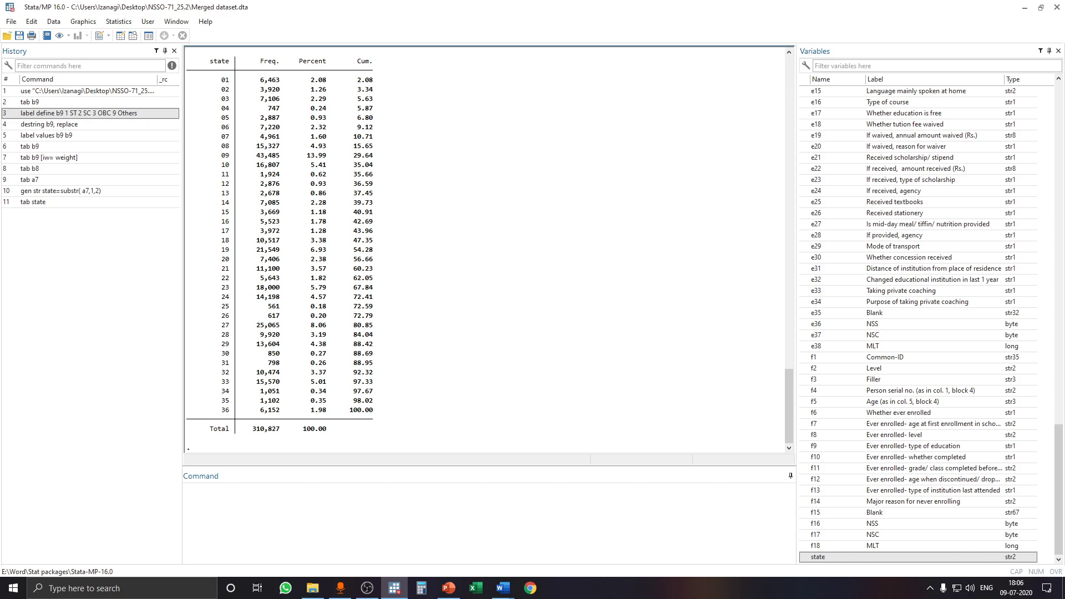
{"action": "left_click", "coordinate": [262, 496]}
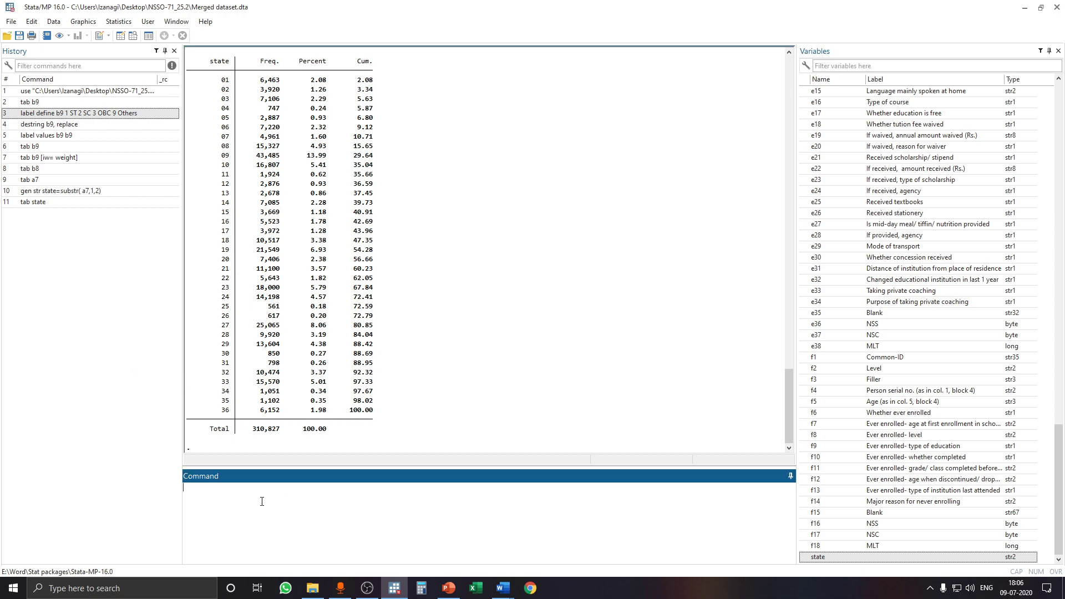
{"action": "scroll", "coordinate": [376, 328], "scroll_direction": "up", "scroll_amount": 5}
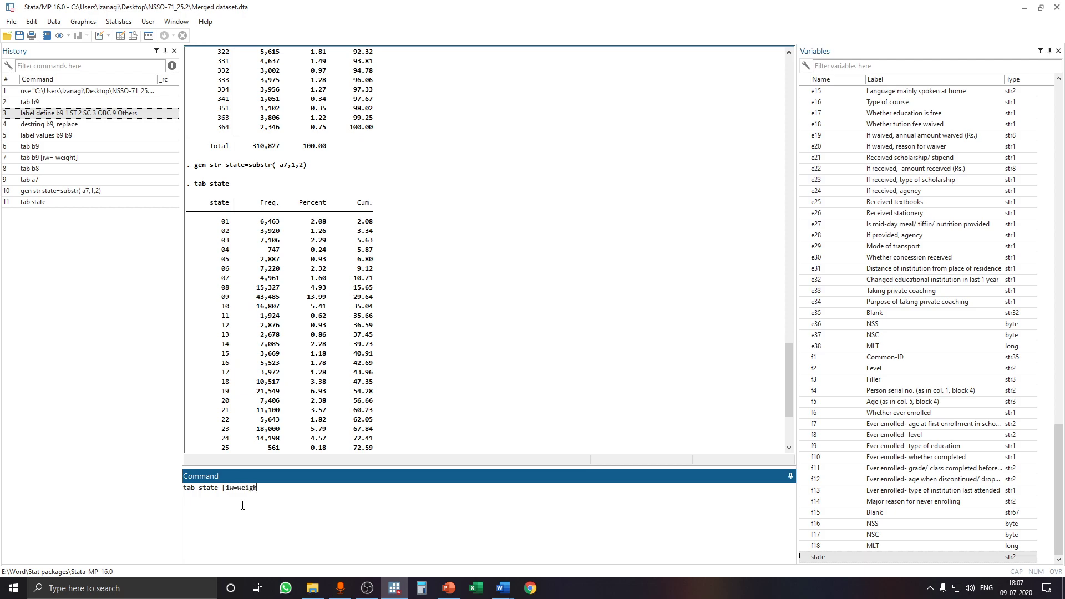
{"action": "key", "text": "Return"}
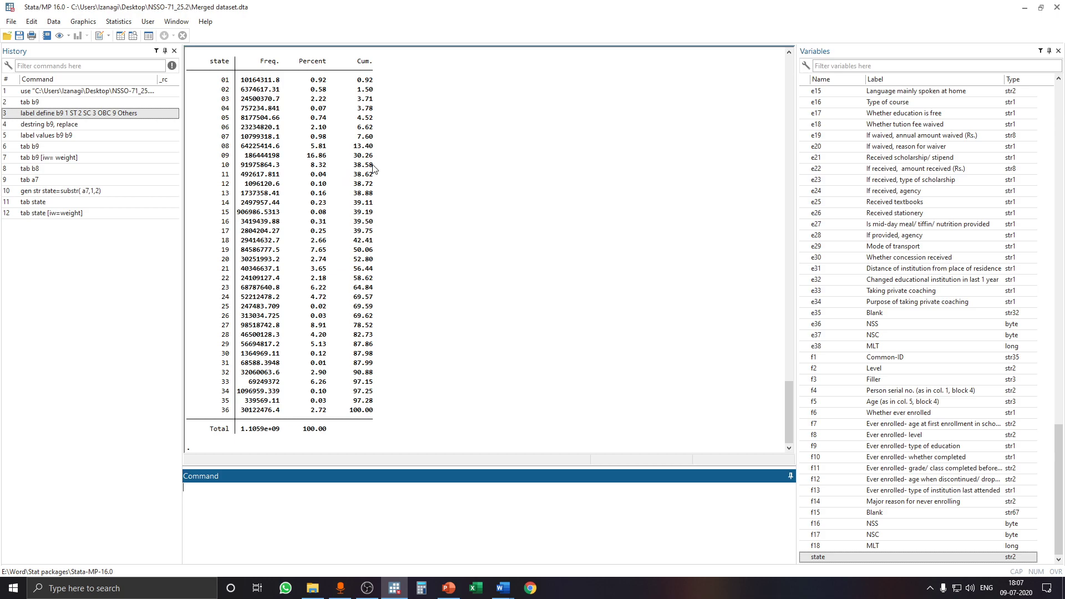
Step: Find the weighted social group tabulation in the results and copy it in table format
{"action": "scroll", "coordinate": [497, 297], "scroll_direction": "up", "scroll_amount": 10}
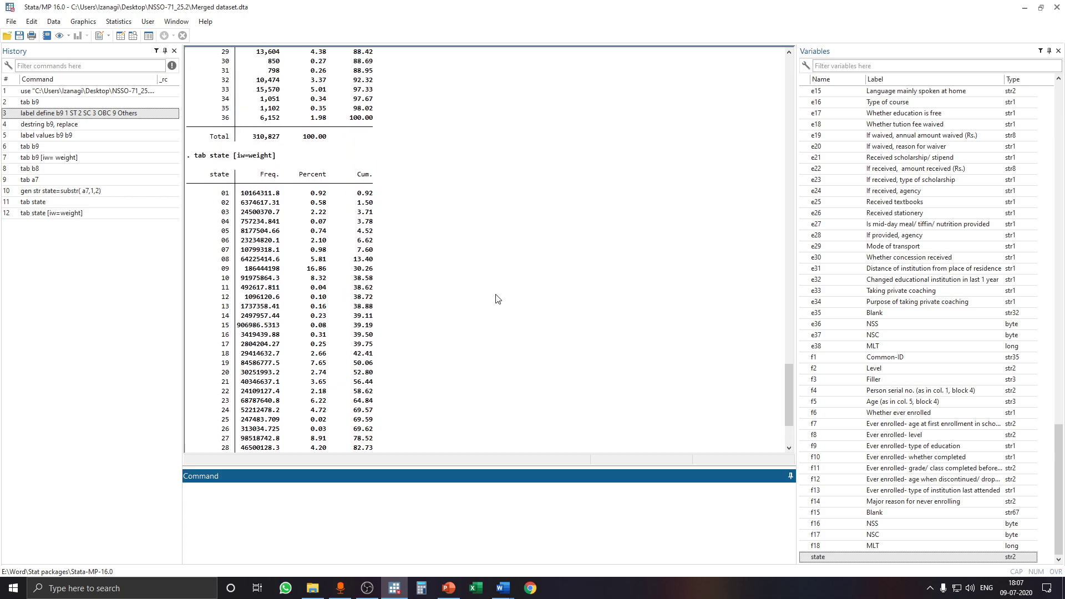
{"action": "scroll", "coordinate": [503, 299], "scroll_direction": "up", "scroll_amount": 17}
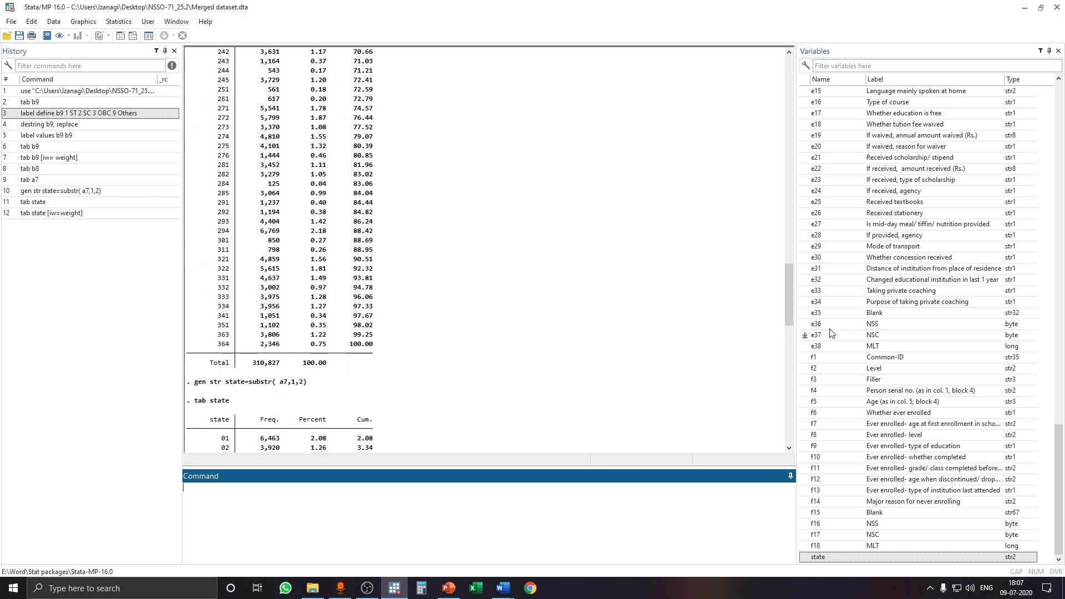
{"action": "left_click_drag", "start_coordinate": [788, 294], "coordinate": [794, 149]}
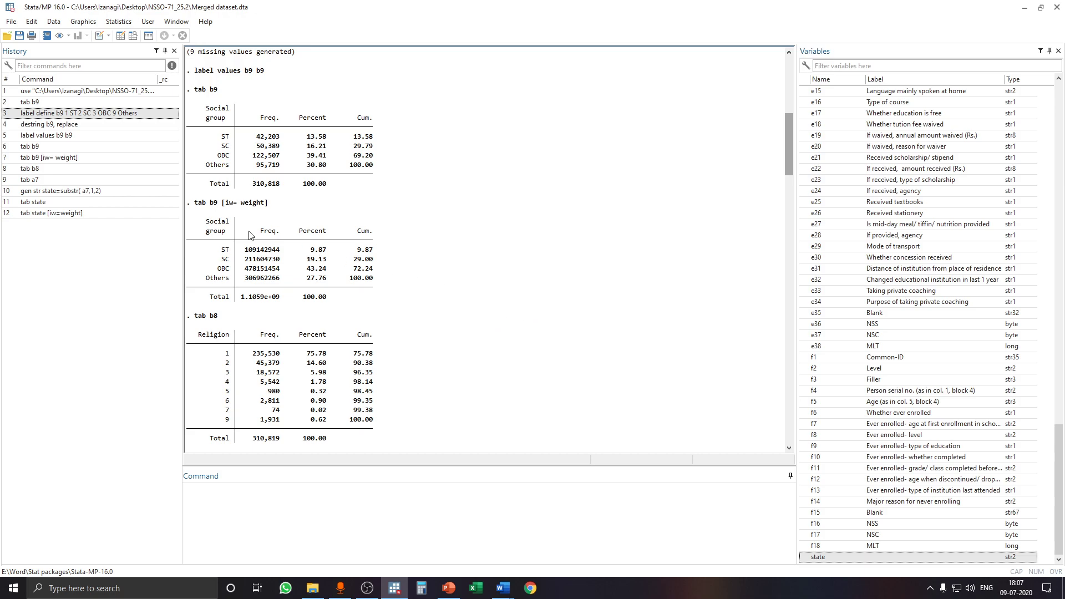
{"action": "left_click_drag", "start_coordinate": [202, 221], "coordinate": [327, 298]}
{"action": "right_click", "coordinate": [316, 261]}
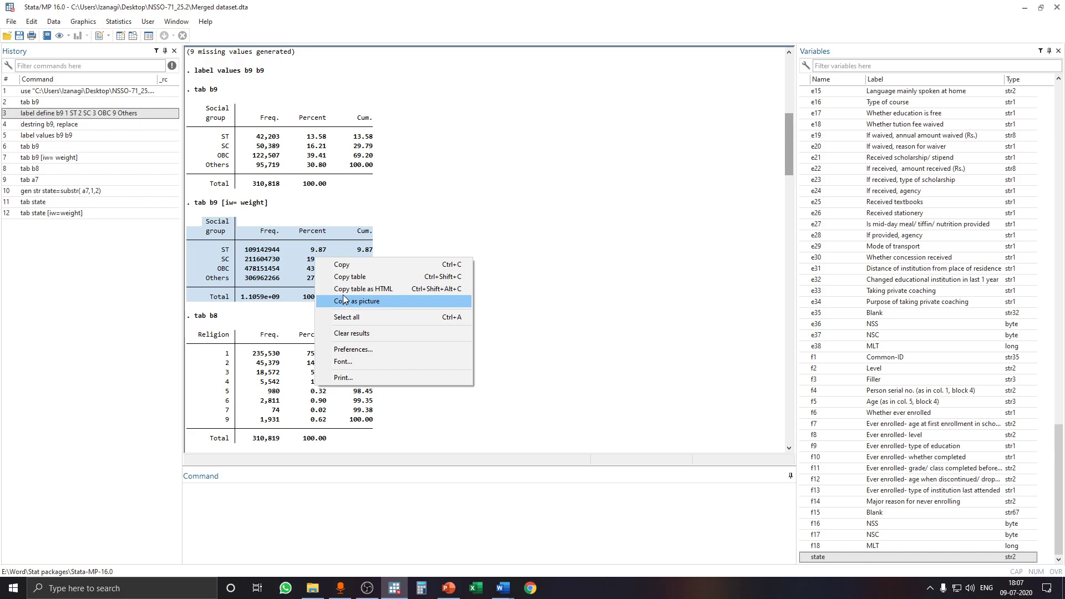
{"action": "left_click", "coordinate": [344, 275]}
Step: Paste the copied table at cell A1 of a new blank workbook in Excel and widen column B
{"action": "left_click", "coordinate": [478, 587]}
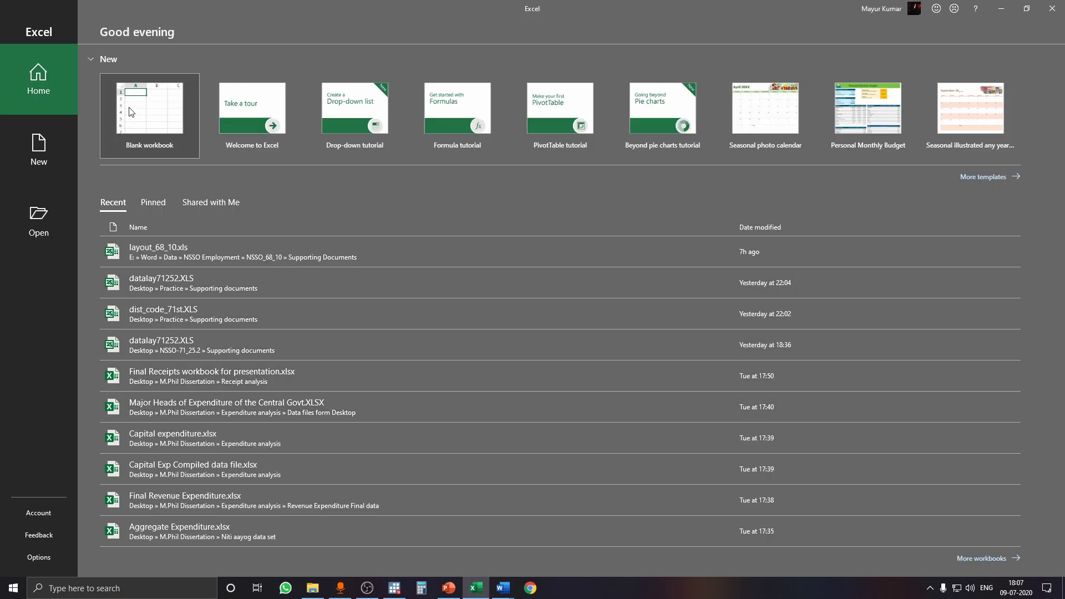
{"action": "left_click", "coordinate": [141, 121]}
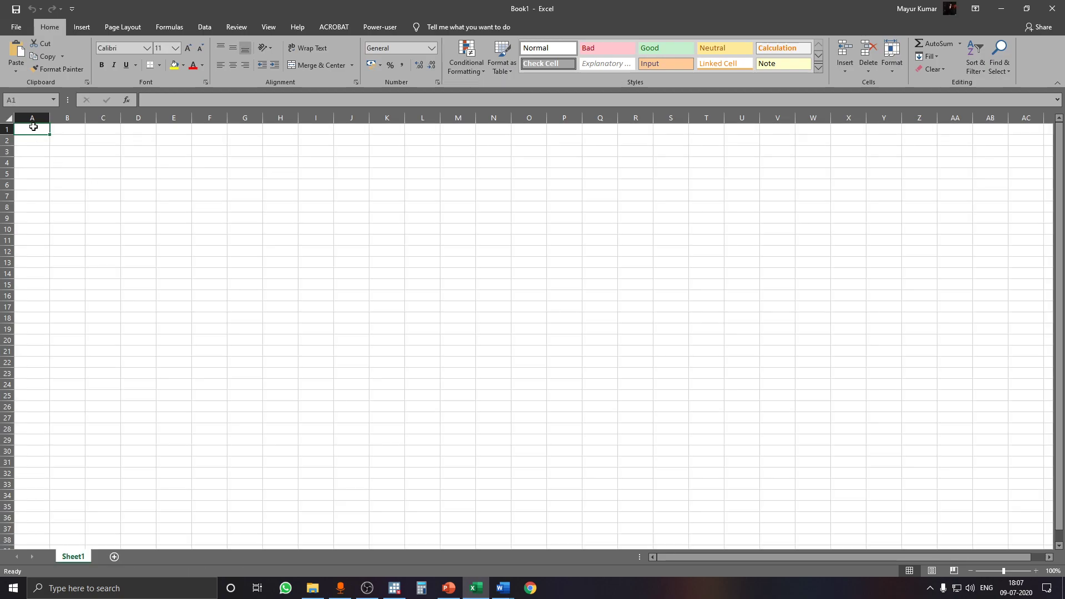
{"action": "right_click", "coordinate": [33, 129]}
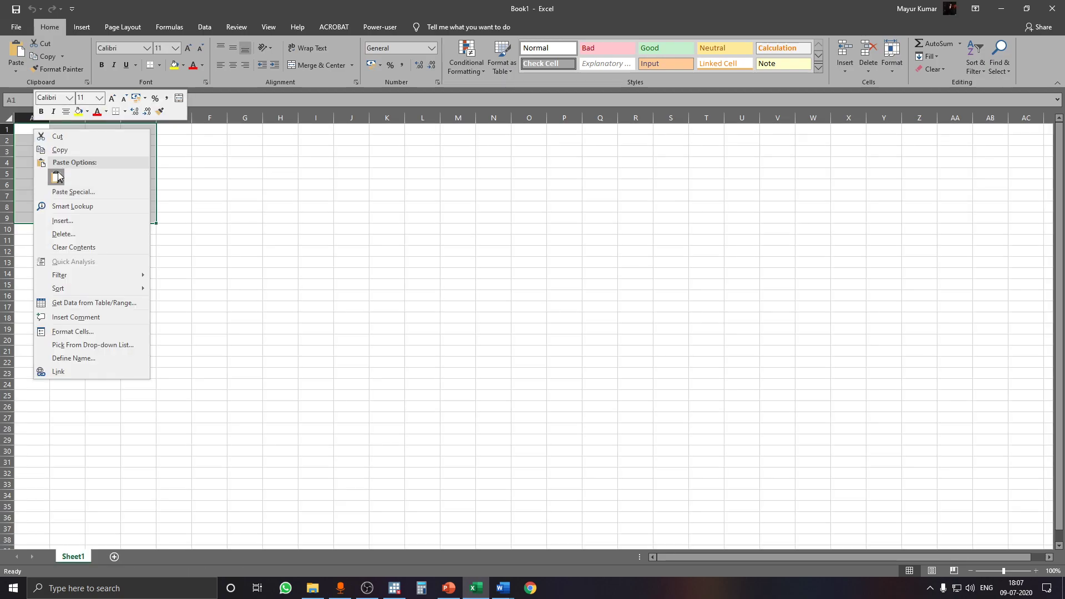
{"action": "left_click", "coordinate": [57, 177]}
{"action": "left_click_drag", "start_coordinate": [85, 118], "coordinate": [144, 118]}
{"action": "left_click", "coordinate": [305, 240]}
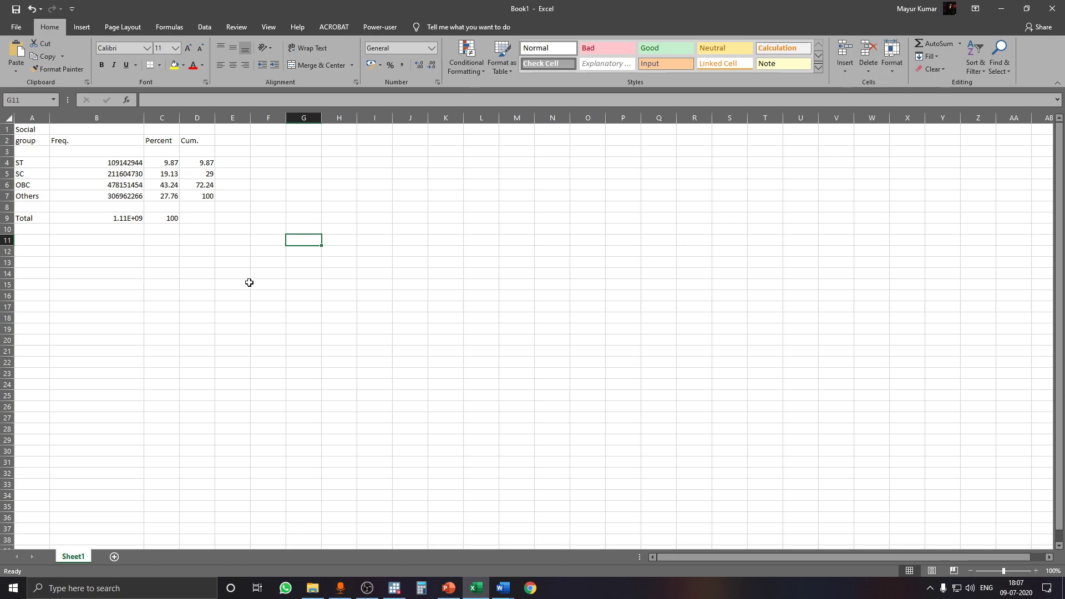
Step: Close the workbook without saving and return to the weighted state tabulation in the Stata results
{"action": "left_click", "coordinate": [1052, 8]}
{"action": "left_click", "coordinate": [582, 356]}
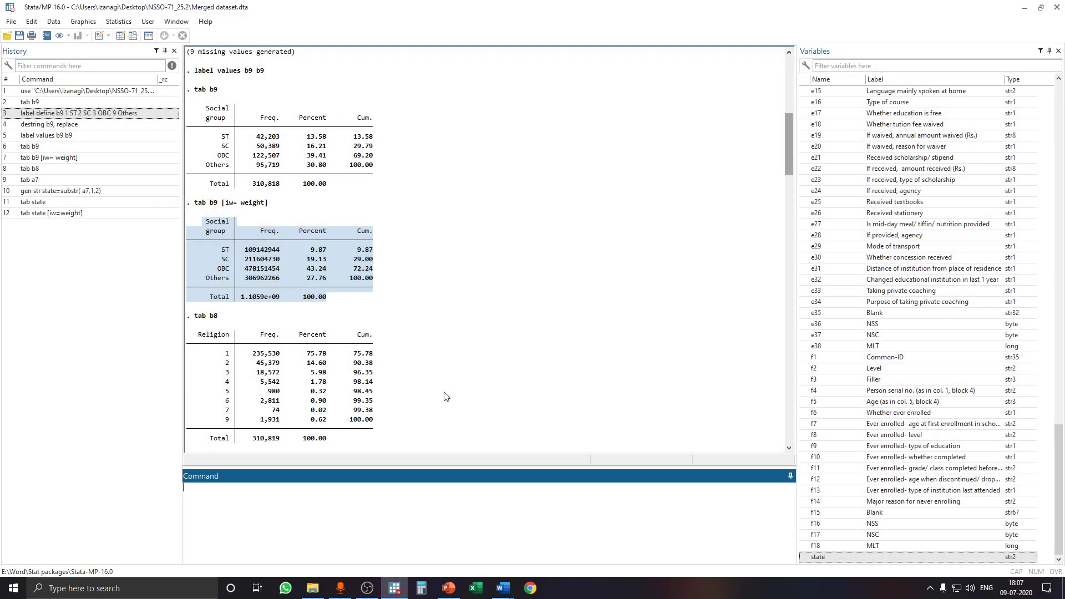
{"action": "scroll", "coordinate": [449, 392], "scroll_direction": "down", "scroll_amount": 4}
{"action": "left_click_drag", "start_coordinate": [789, 159], "coordinate": [704, 448]}
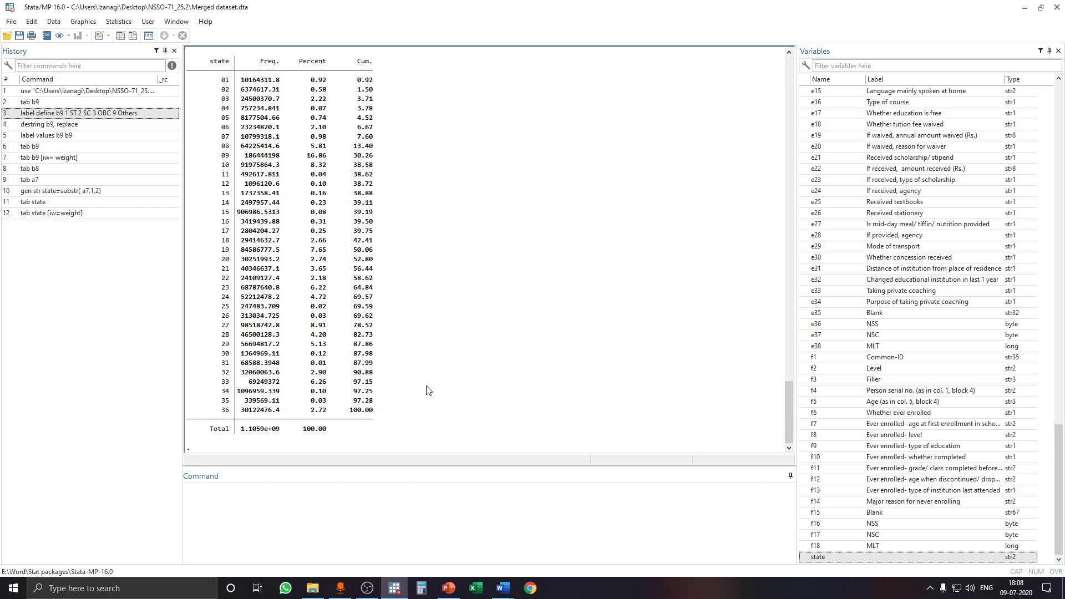
Step: Switch to sch25.2.doc in Word and examine the sector codes in block 1, identification of sample household
{"action": "left_click", "coordinate": [500, 592]}
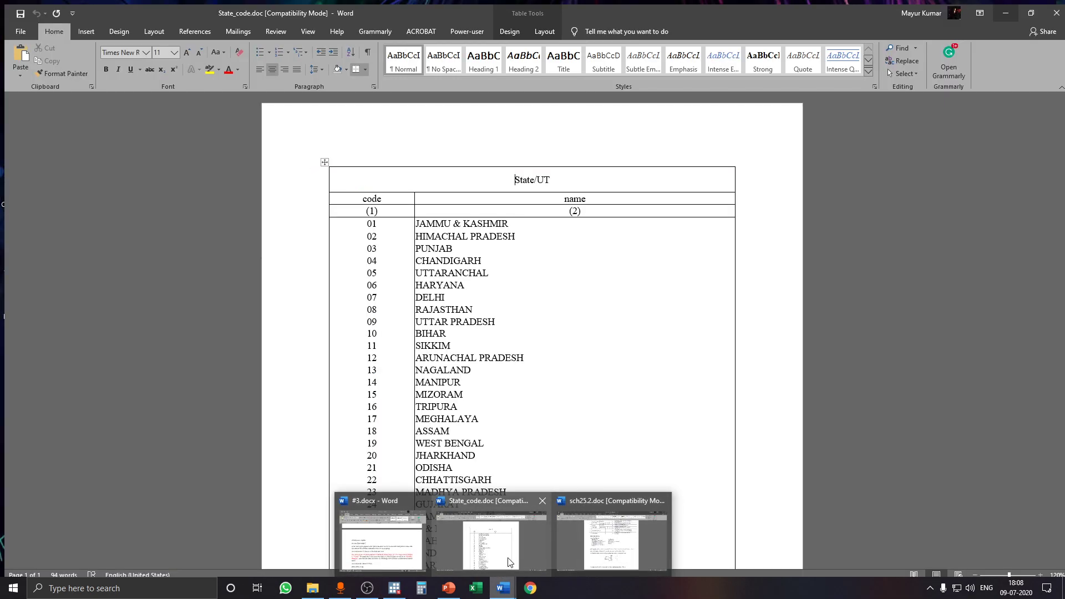
{"action": "left_click", "coordinate": [612, 540]}
{"action": "left_click_drag", "start_coordinate": [1060, 257], "coordinate": [1060, 100]}
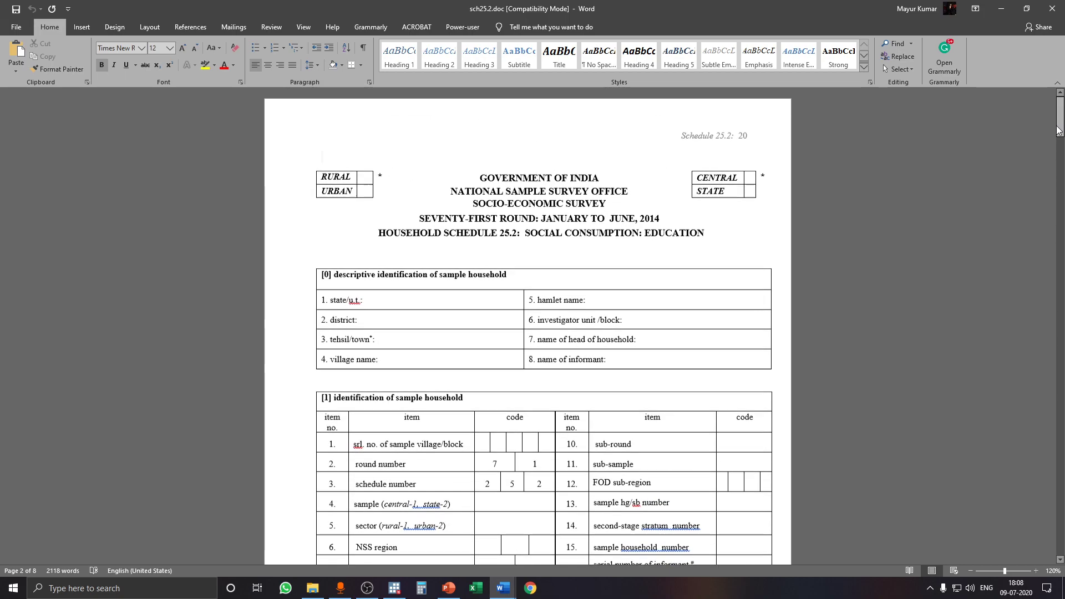
{"action": "scroll", "coordinate": [800, 311], "scroll_direction": "down", "scroll_amount": 4}
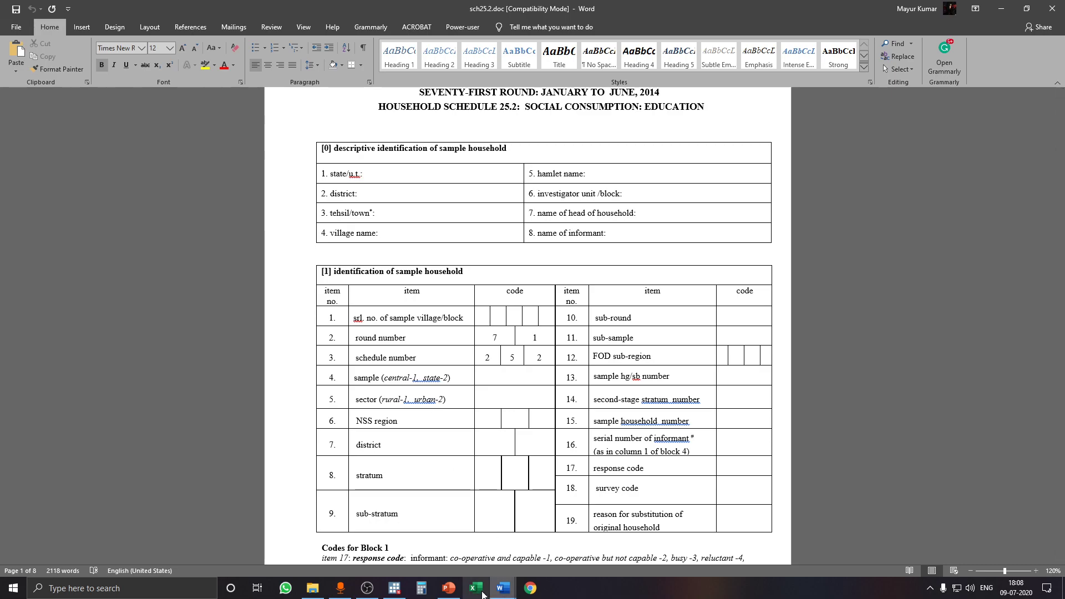
Step: Return to Stata, find the sector variable a6, and run a one-way tabulation with tab a6
{"action": "left_click", "coordinate": [395, 588]}
{"action": "scroll", "coordinate": [925, 411], "scroll_direction": "up", "scroll_amount": 5}
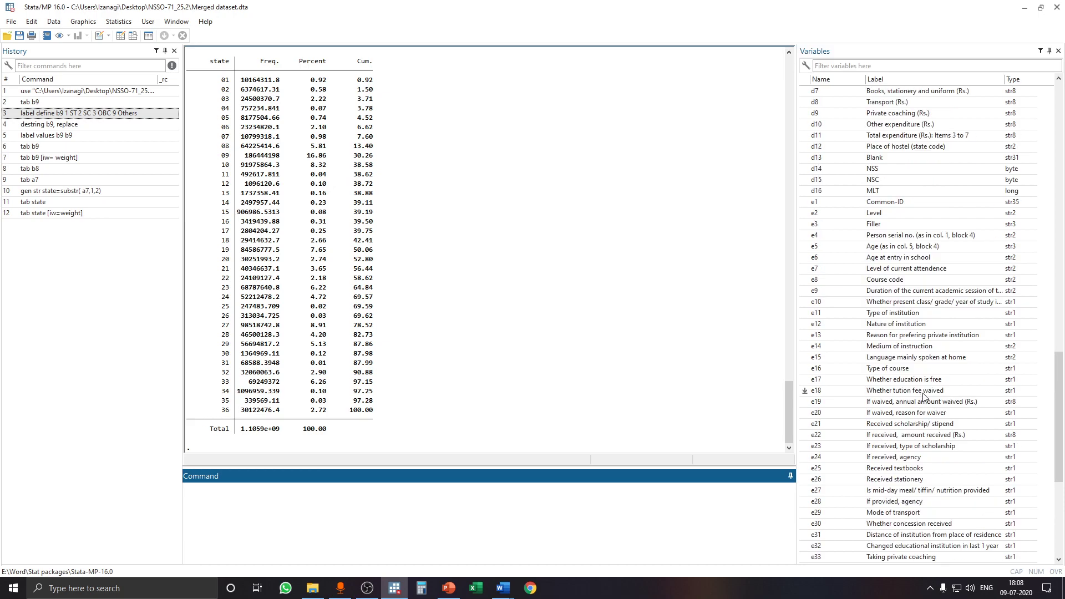
{"action": "left_click_drag", "start_coordinate": [1058, 345], "coordinate": [1059, 104]}
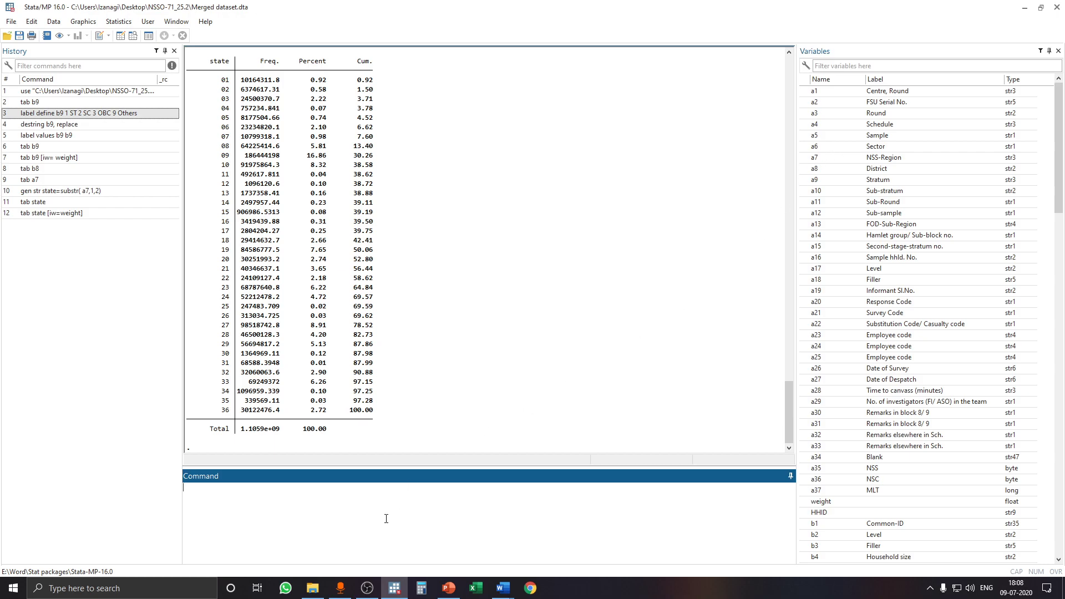
{"action": "type", "text": "tab a6"}
{"action": "key", "text": "Return"}
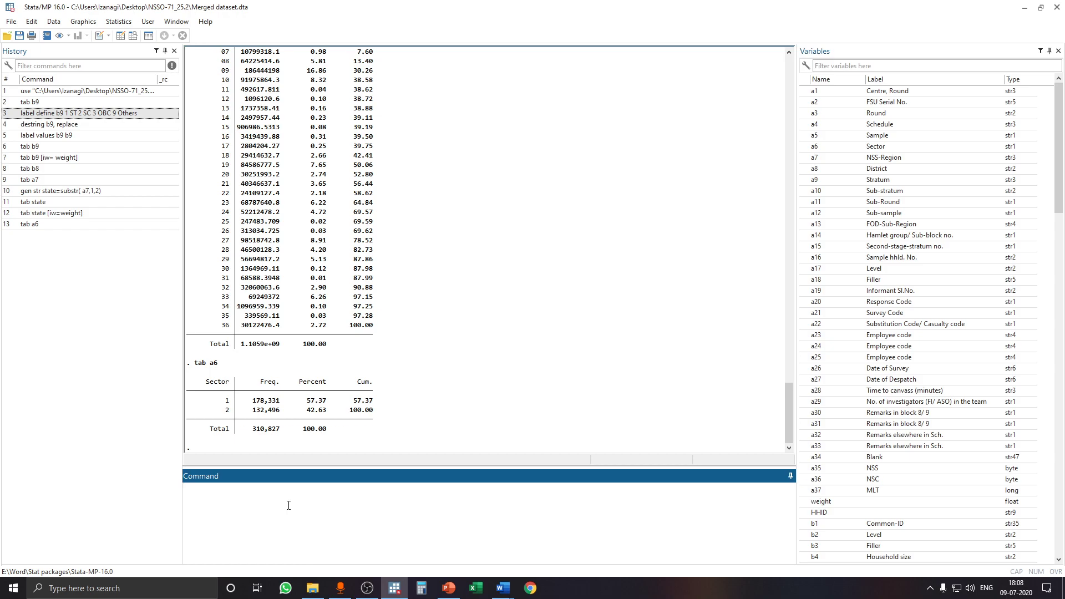
Step: Define the value label a6 with label define a6 1 Rural 2 Urban
{"action": "type", "text": "bel define"}
{"action": "left_click", "coordinate": [805, 147]}
{"action": "left_click", "coordinate": [313, 494]}
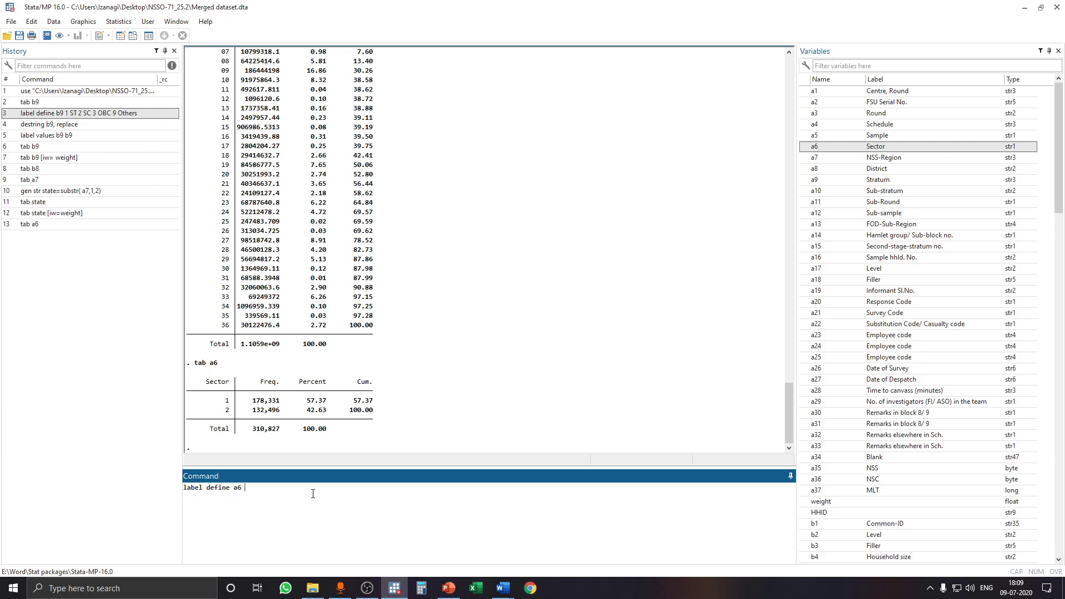
{"action": "type", "text": "1 Rura"}
{"action": "type", "text": "l 2 U"}
{"action": "type", "text": "rab"}
{"action": "type", "text": "an"}
{"action": "key", "text": "Return"}
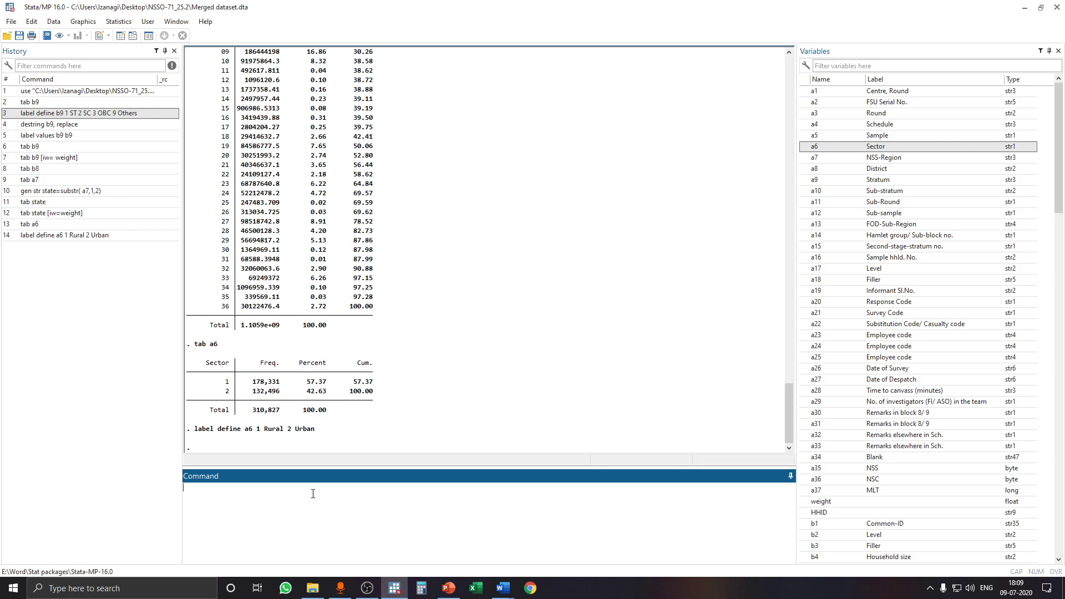
Step: Try to attach the value label with label values a6 a6 and to convert the variable with destring a6. replace
{"action": "type", "text": "label values a6 a6"}
{"action": "key", "text": "Return"}
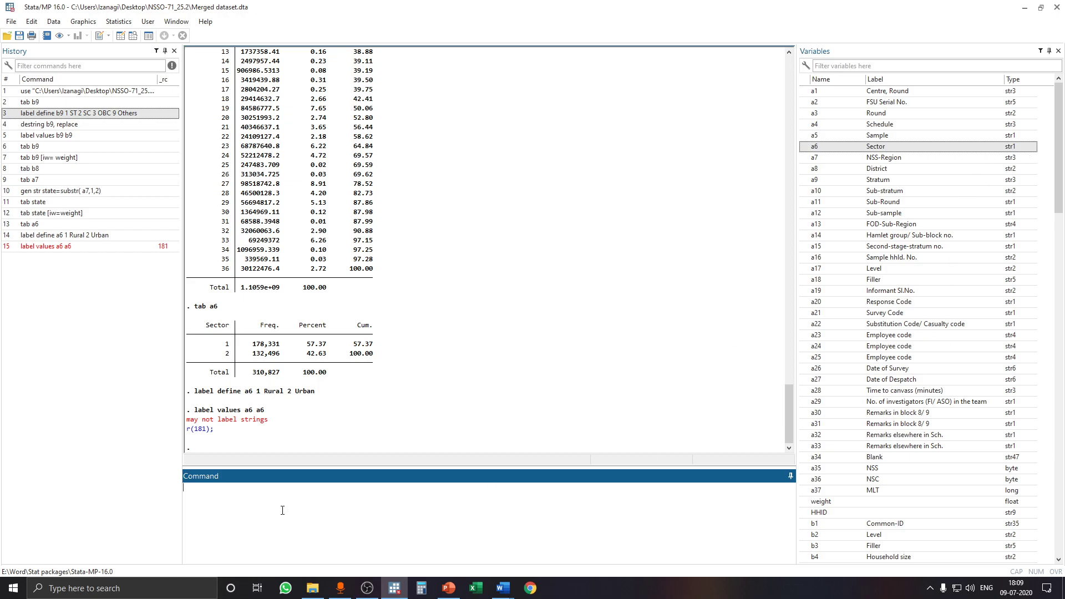
{"action": "type", "text": "tring a6. replace"}
{"action": "key", "text": "Return"}
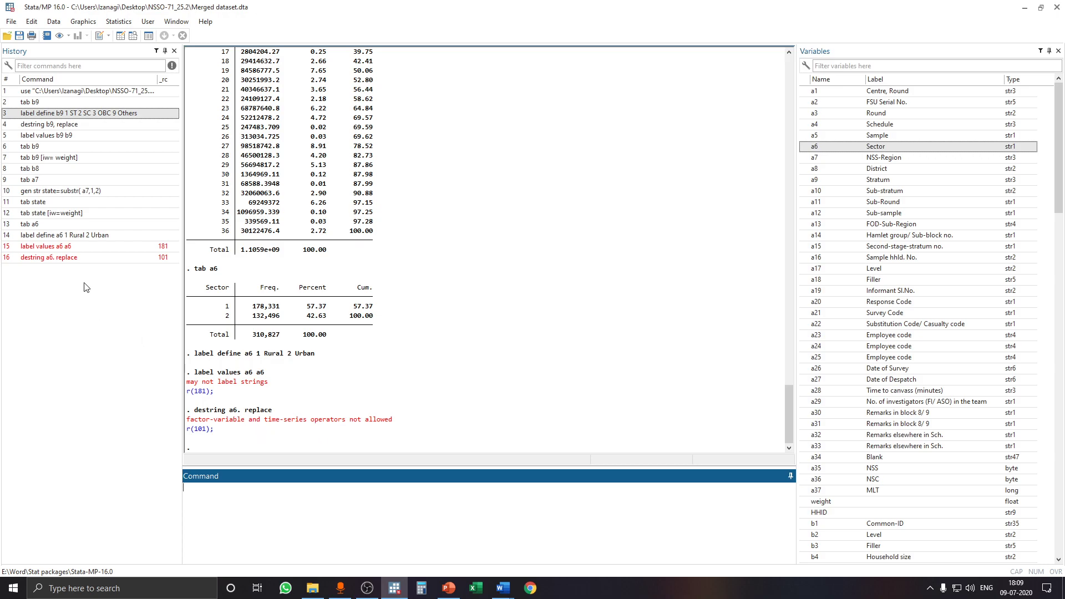
Step: Convert the sector variable to numeric by running the corrected command destring a6, replace
{"action": "left_click", "coordinate": [94, 258]}
{"action": "left_click", "coordinate": [235, 493]}
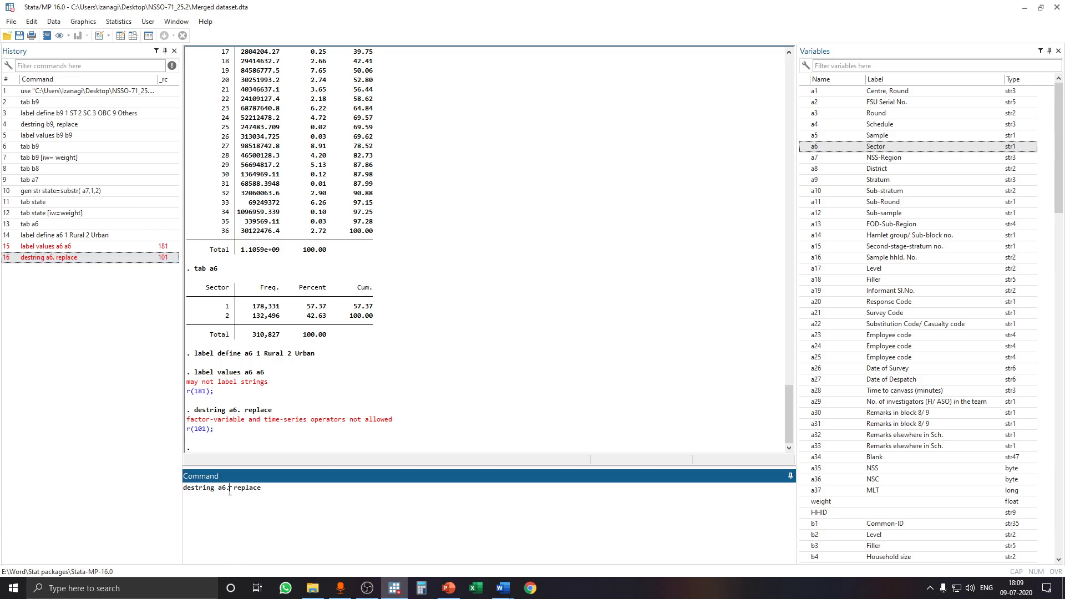
{"action": "key", "text": "BackSpace"}
{"action": "type", "text": ","}
{"action": "key", "text": "Return"}
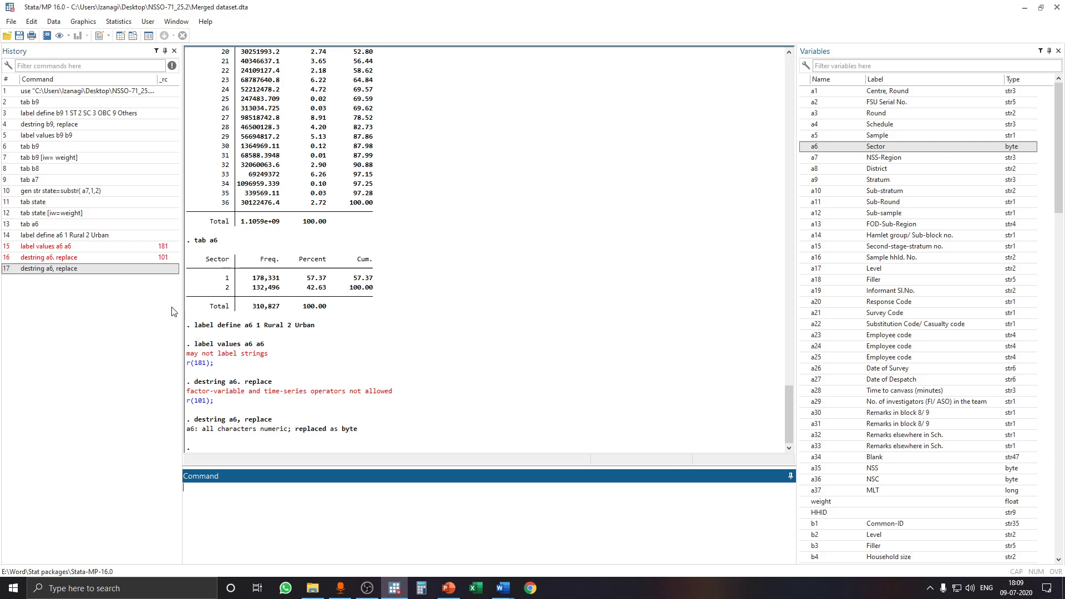
Step: Attach the value label with label values a6 a6 and run the weighted tabulation tab a6 [iw=weight]
{"action": "left_click", "coordinate": [100, 249]}
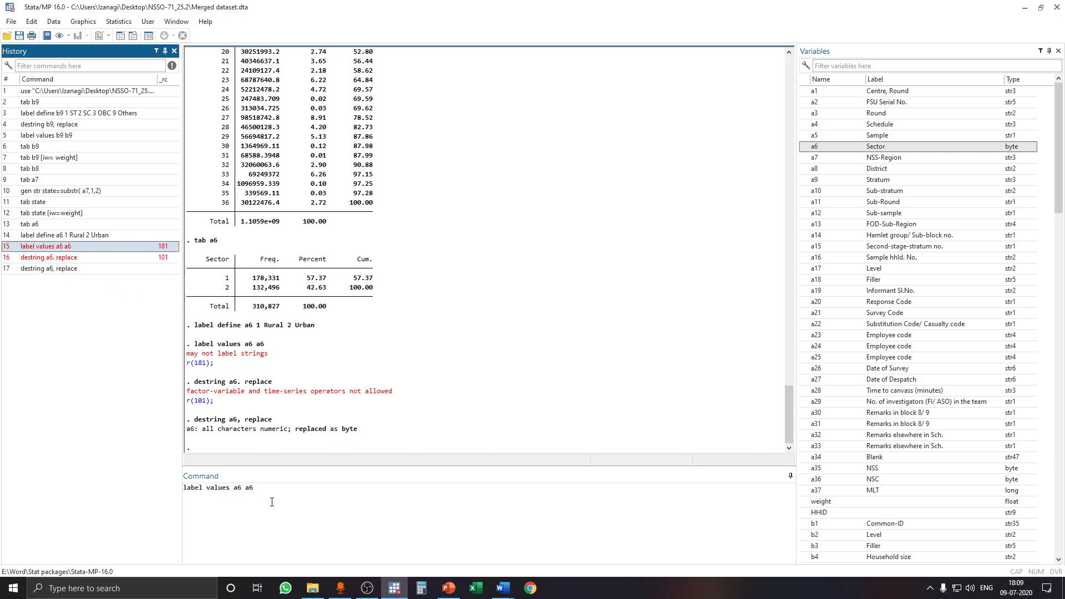
{"action": "key", "text": "Return"}
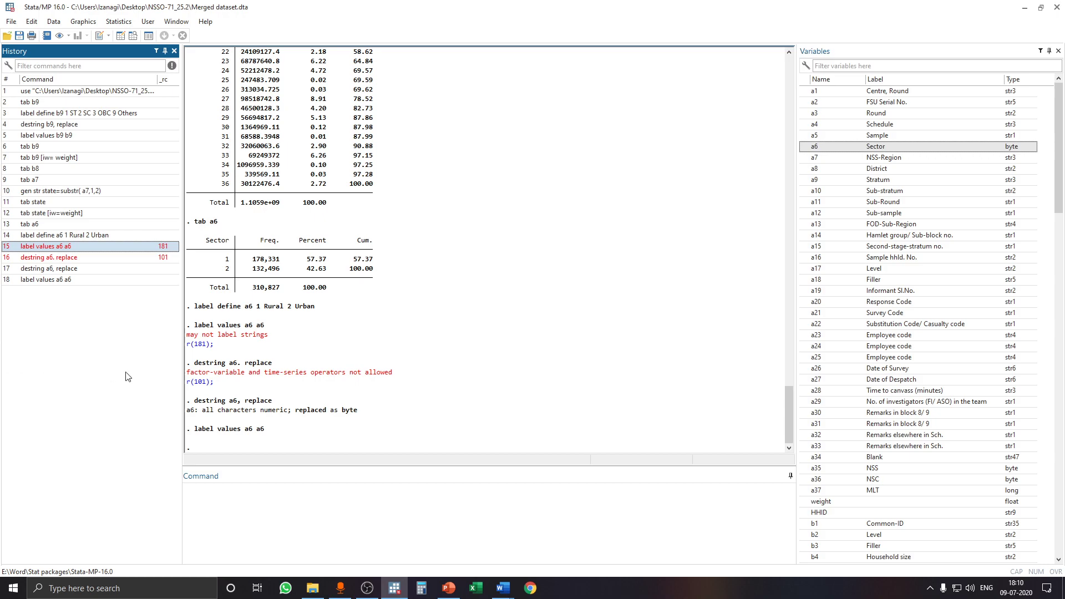
{"action": "left_click", "coordinate": [224, 515]}
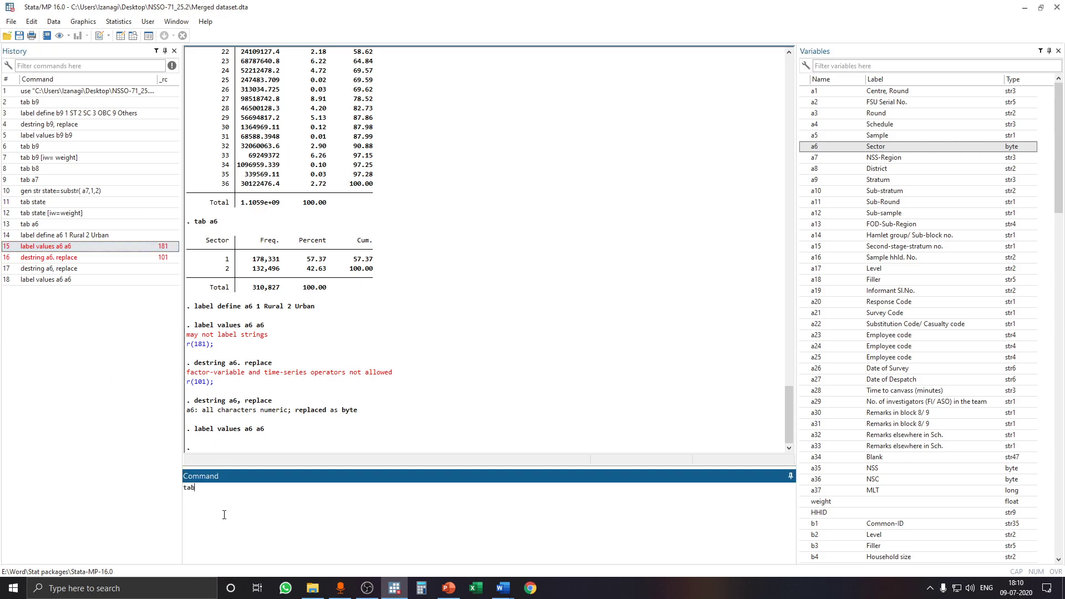
{"action": "type", "text": "tab a"}
{"action": "type", "text": "6[iw=weight"}
{"action": "key", "text": "Return"}
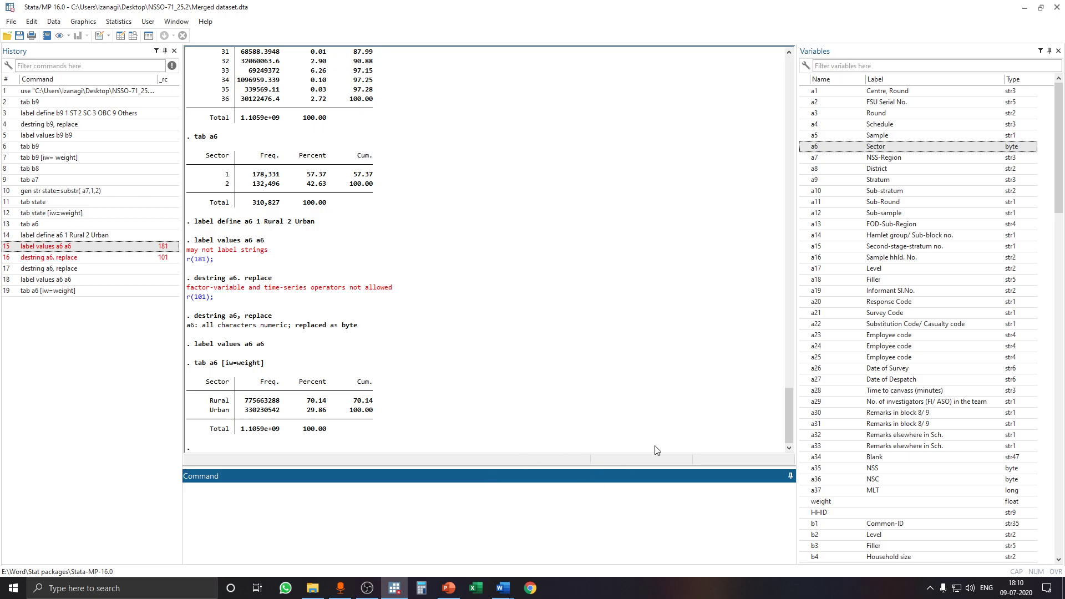
Step: Examine the household characteristics items and codes of block 3 in sch25.2.doc in Word, including the computer item
{"action": "scroll", "coordinate": [899, 404], "scroll_direction": "down", "scroll_amount": 7}
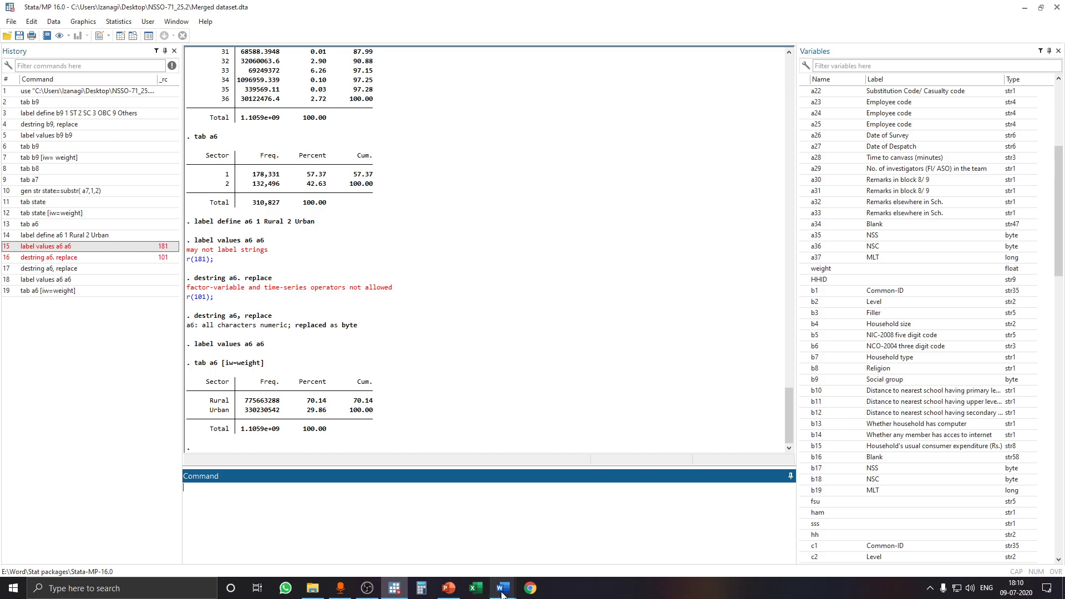
{"action": "mouse_move", "coordinate": [502, 593]}
{"action": "left_click", "coordinate": [622, 547]}
{"action": "scroll", "coordinate": [709, 338], "scroll_direction": "down", "scroll_amount": 20}
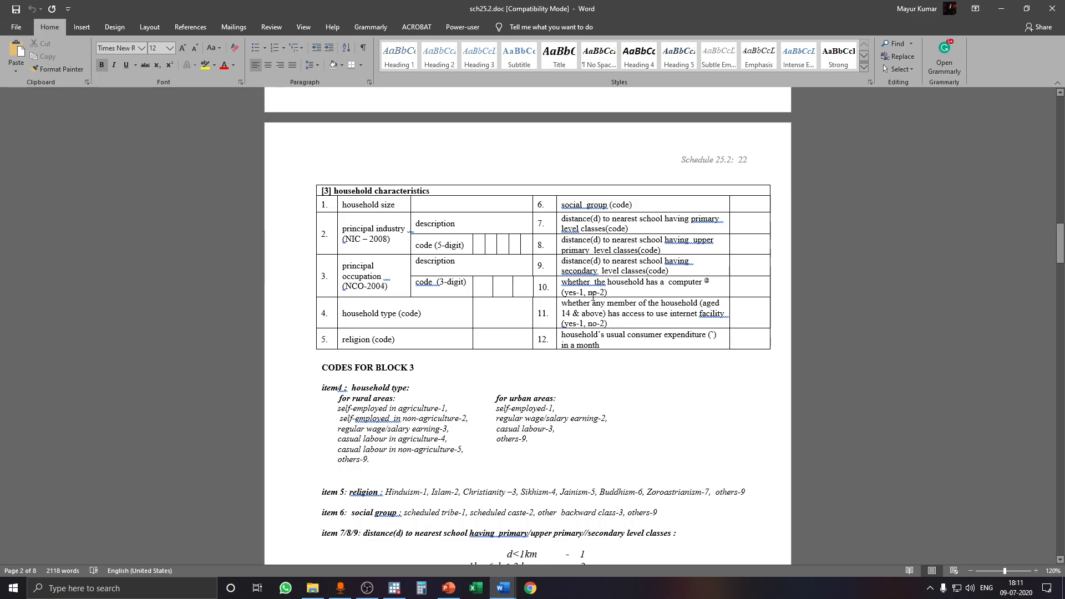
{"action": "left_click", "coordinate": [1003, 9]}
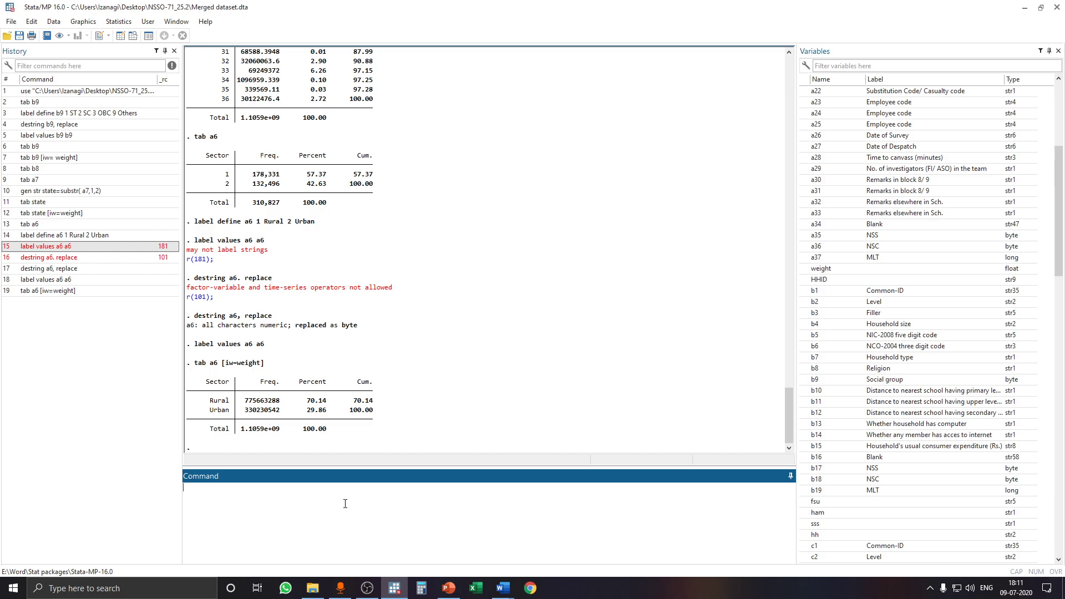
Step: Tabulate household computer ownership with weights using tab b13 [iw=weight]
{"action": "left_click", "coordinate": [318, 517]}
{"action": "type", "text": "tab"}
{"action": "left_click", "coordinate": [806, 425]}
{"action": "double_click", "coordinate": [806, 425]}
{"action": "left_click", "coordinate": [290, 504]}
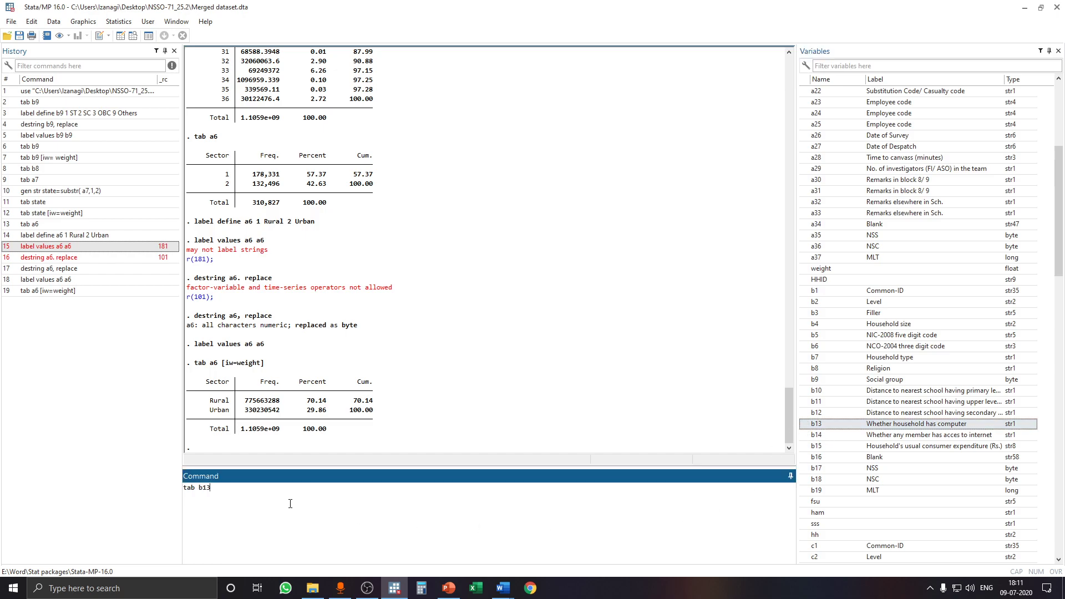
{"action": "type", "text": "[iw=weight]"}
{"action": "key", "text": "Return"}
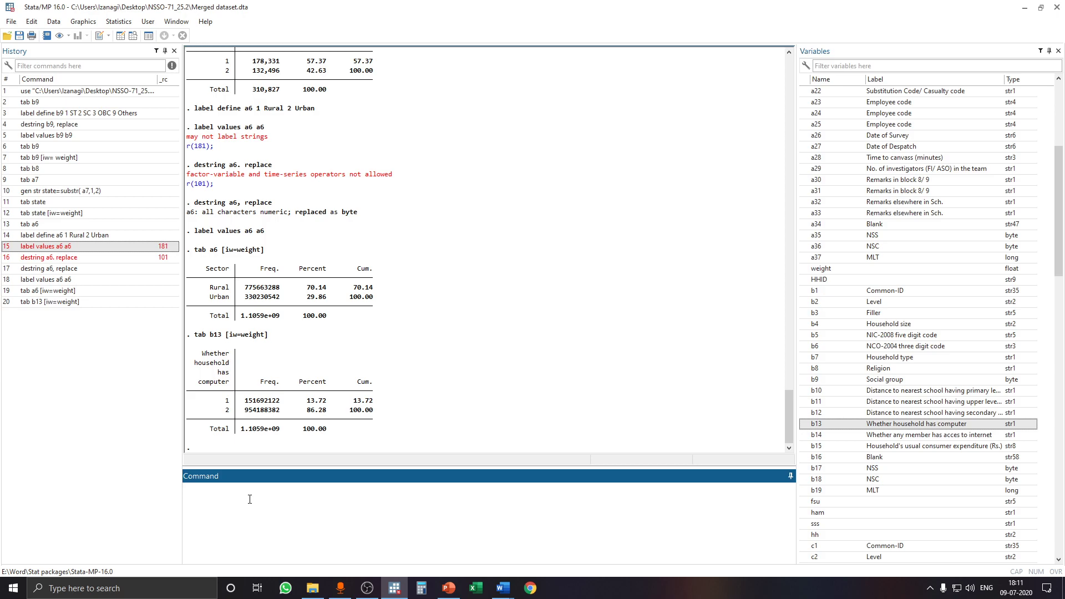
Step: Define a value label for computer ownership with label define b13 1 Yes 2 No
{"action": "type", "text": "abel define b13 1 yes"}
{"action": "key", "text": "BackSpace"}
{"action": "key", "text": "BackSpace"}
{"action": "type", "text": "Yes 2"}
{"action": "key", "text": "Return"}
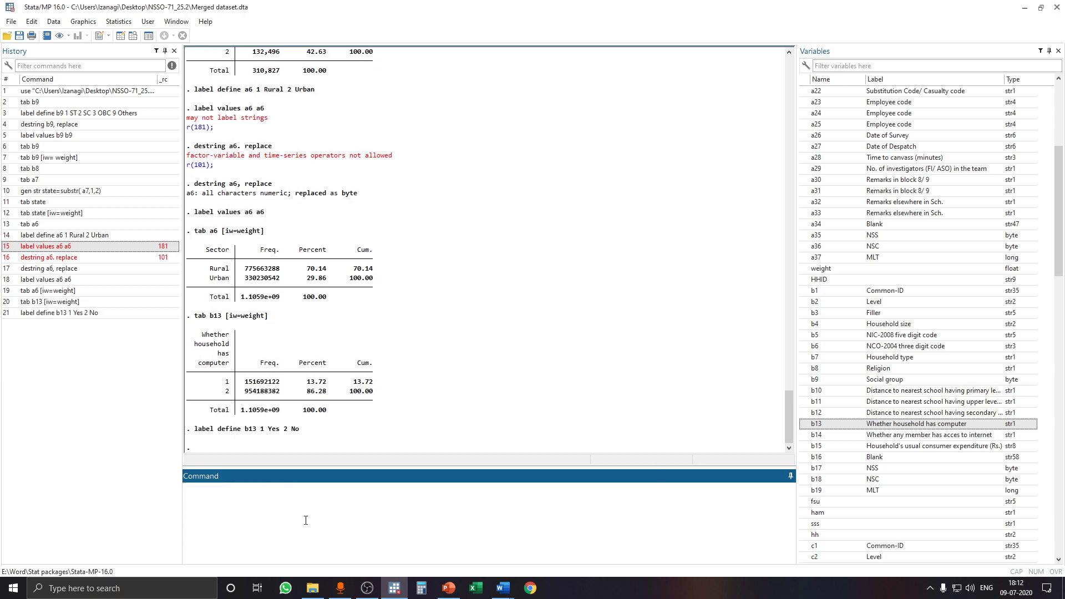
Step: Convert the computer ownership variable to numeric with destring b13, replace and attach its value label with label values b13 b13
{"action": "type", "text": "destring b13, replace"}
{"action": "key", "text": "Return"}
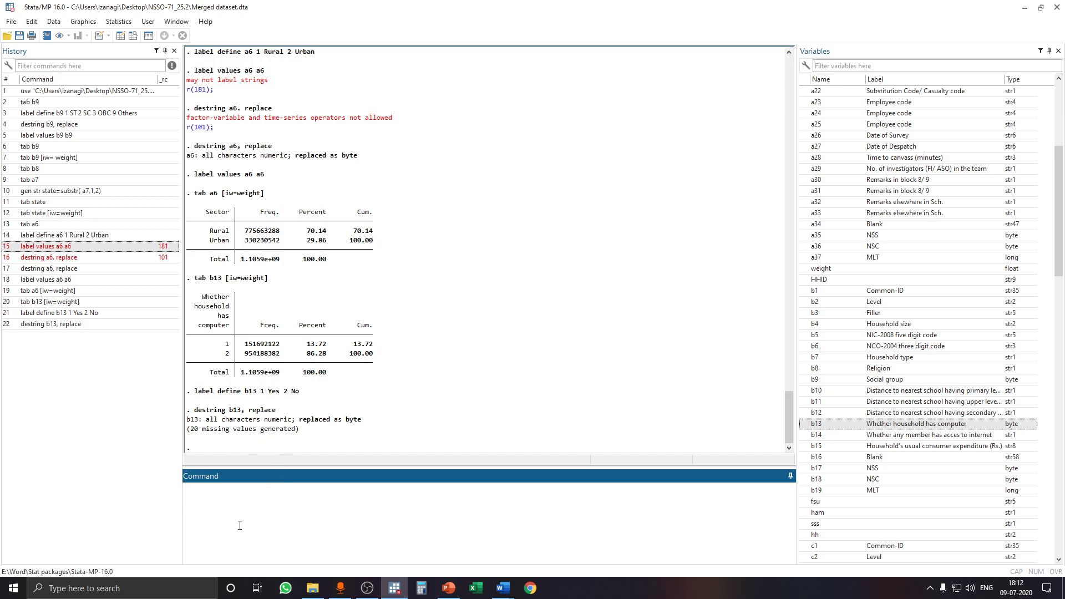
{"action": "type", "text": "label values b13 b13"}
{"action": "key", "text": "Return"}
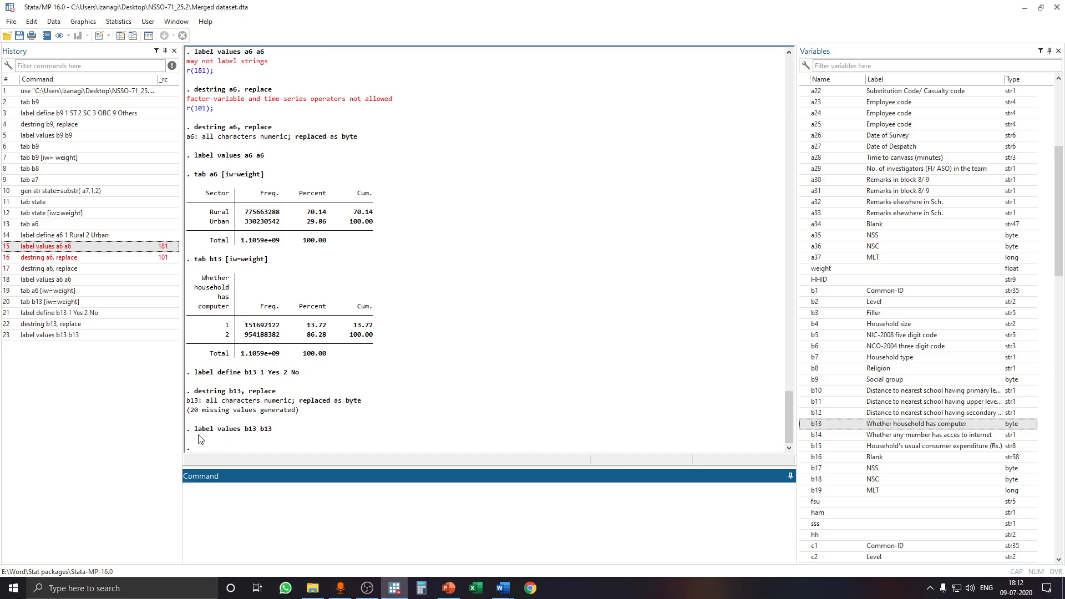
Step: Rerun the weighted tabulation tab b13 [iw=weight] on the labelled variable and compare it with the earlier unlabelled table
{"action": "left_click", "coordinate": [34, 306]}
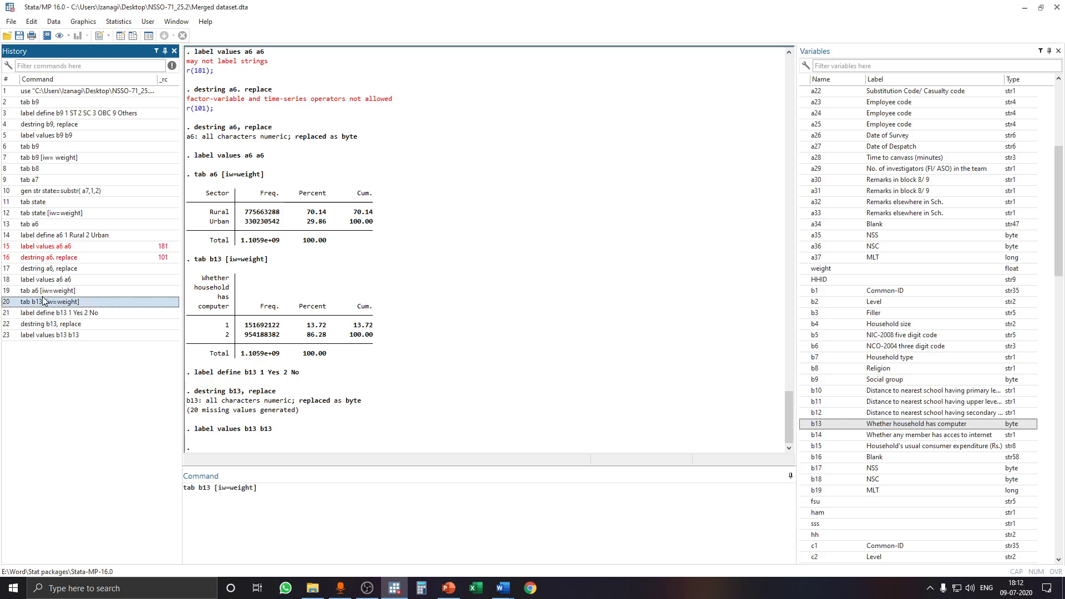
{"action": "key", "text": "Return"}
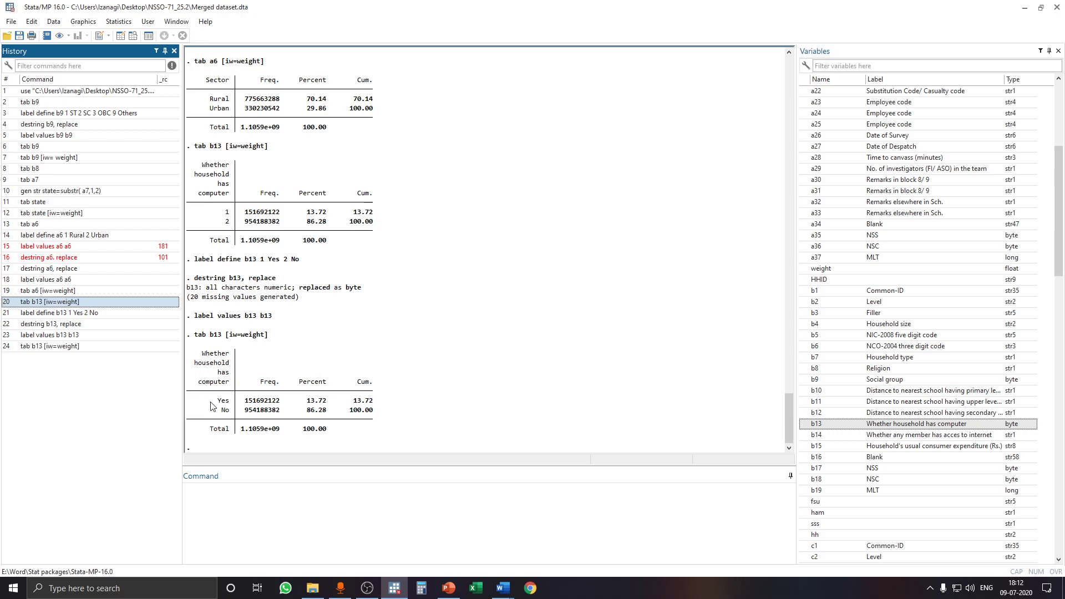
{"action": "scroll", "coordinate": [405, 374], "scroll_direction": "up", "scroll_amount": 7}
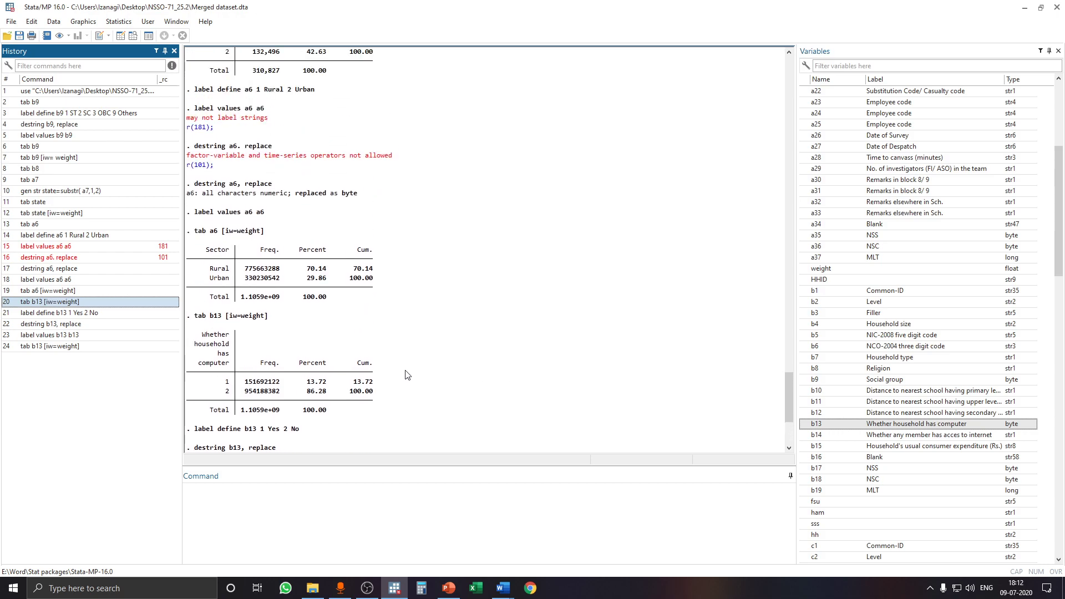
{"action": "scroll", "coordinate": [405, 375], "scroll_direction": "down", "scroll_amount": 1}
{"action": "scroll", "coordinate": [405, 374], "scroll_direction": "down", "scroll_amount": 6}
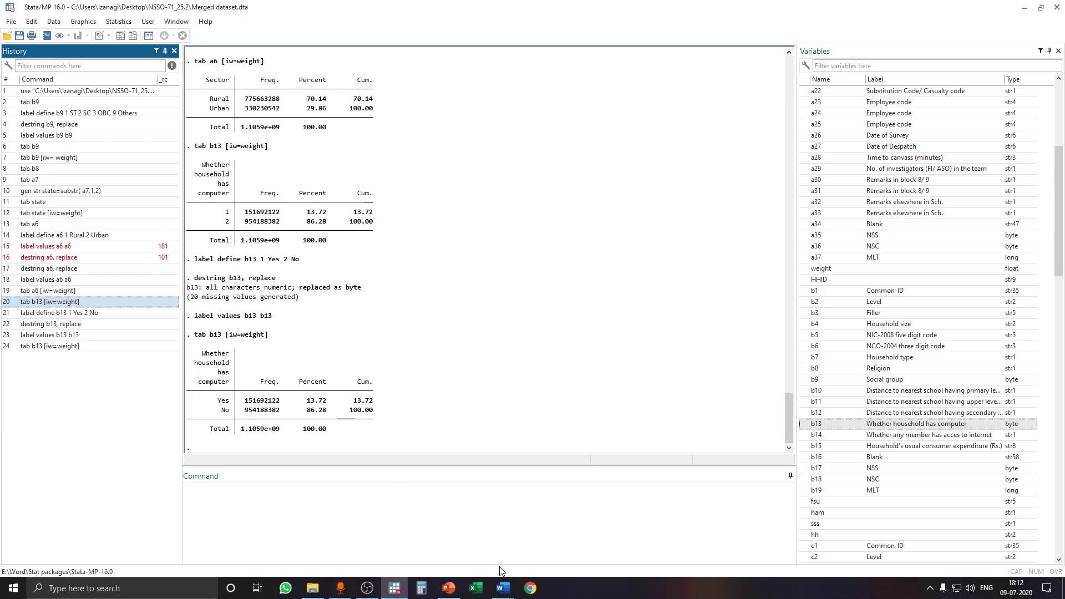
Step: Switch to the PowerPoint slide show to read the computer ownership analysis questions, and return to Stata
{"action": "mouse_move", "coordinate": [450, 594]}
{"action": "left_click", "coordinate": [449, 532]}
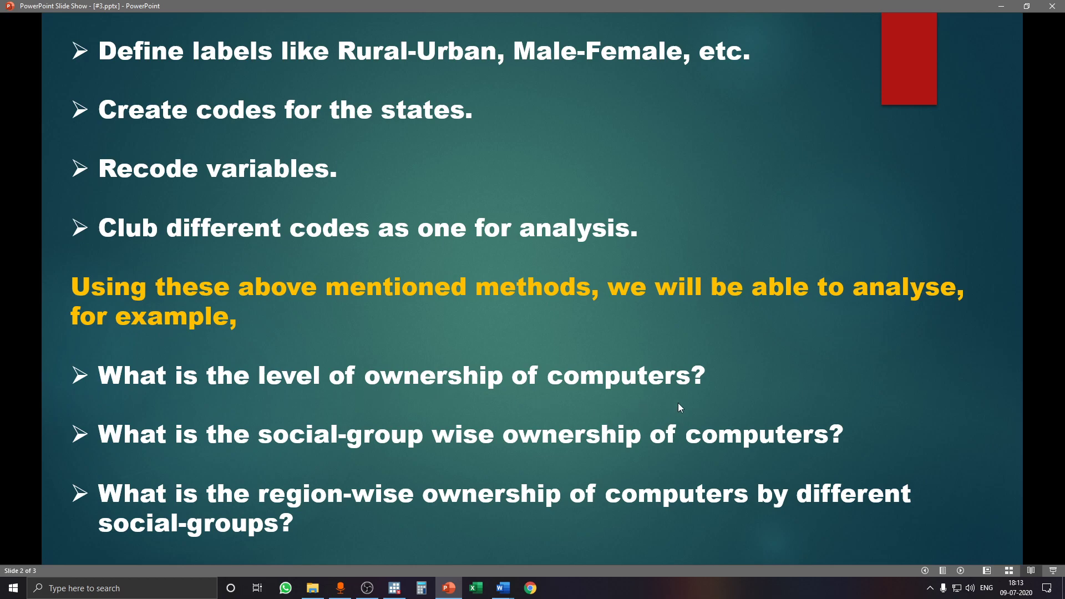
{"action": "left_click", "coordinate": [1002, 6]}
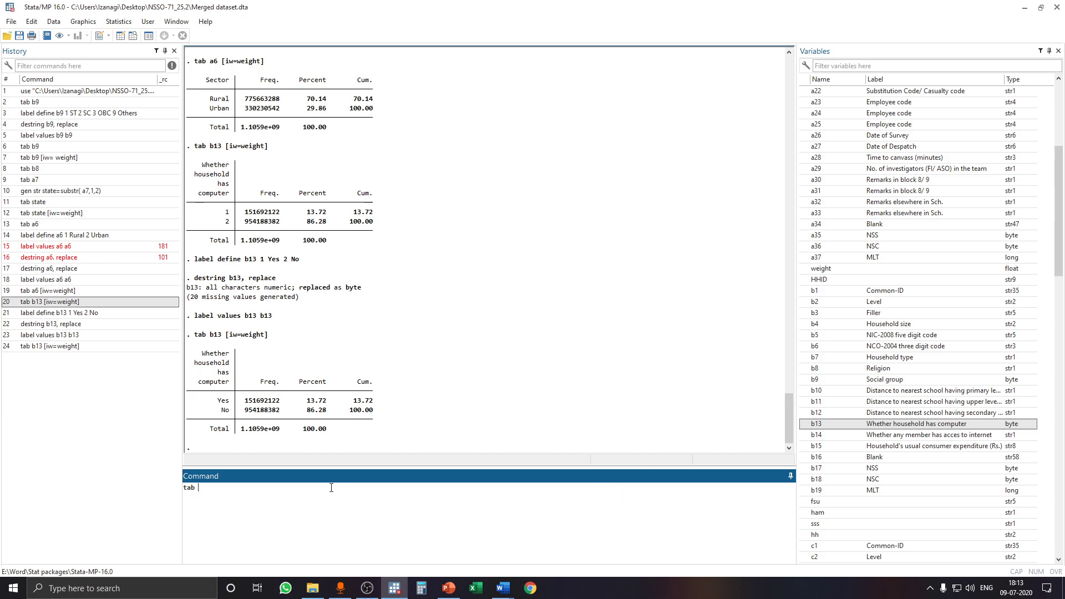
Step: Cross-tabulate social group by household computer ownership with weights using tab b9 b13 [iw=weight]
{"action": "scroll", "coordinate": [882, 333], "scroll_direction": "up", "scroll_amount": 7}
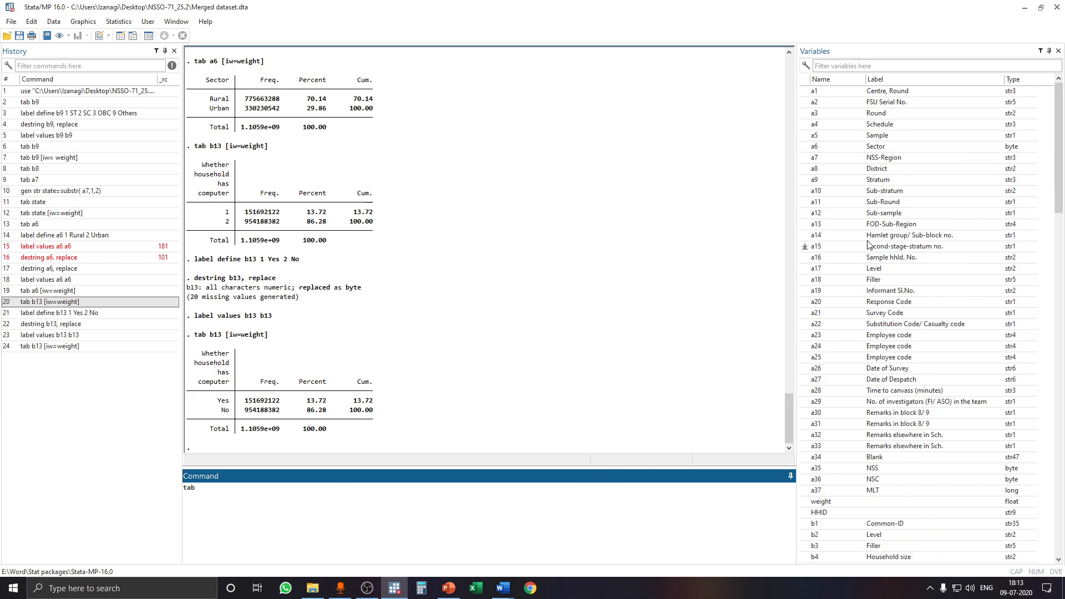
{"action": "scroll", "coordinate": [879, 344], "scroll_direction": "down", "scroll_amount": 6}
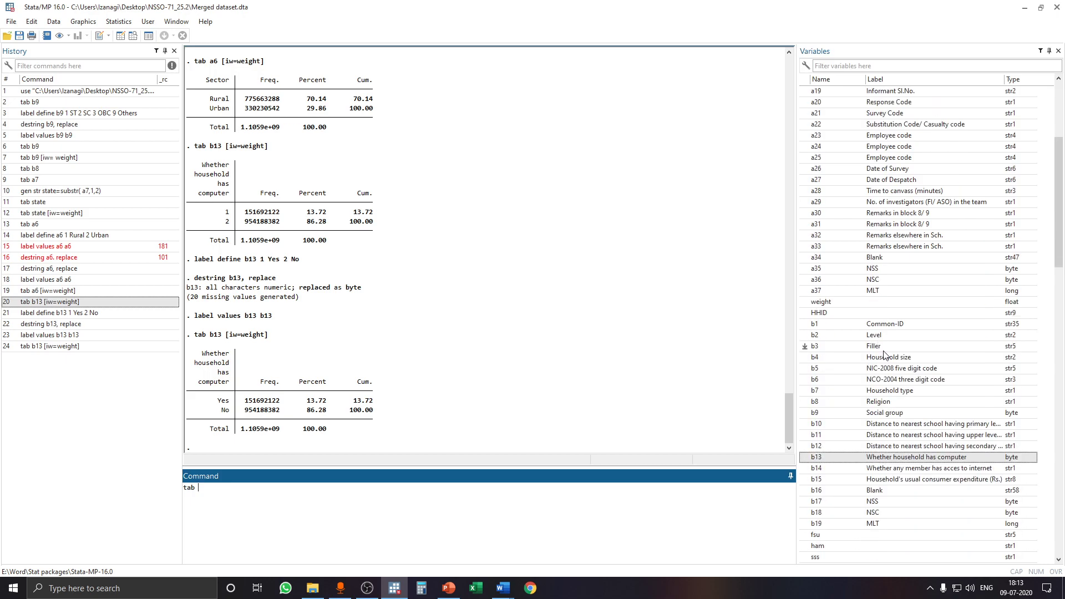
{"action": "left_click", "coordinate": [805, 414]}
{"action": "left_click", "coordinate": [546, 499]}
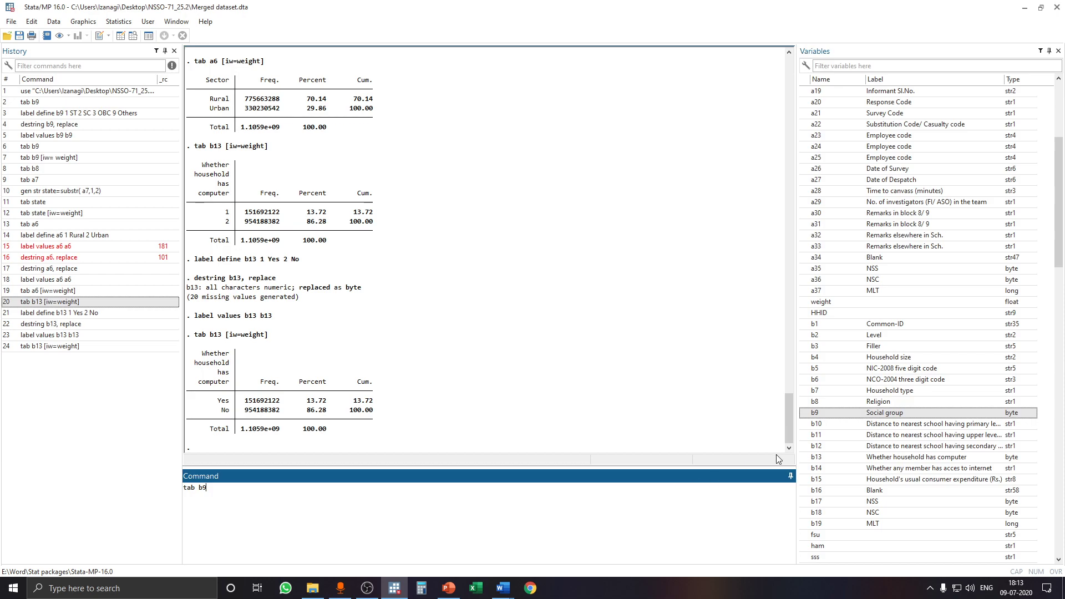
{"action": "scroll", "coordinate": [860, 441], "scroll_direction": "down", "scroll_amount": 2}
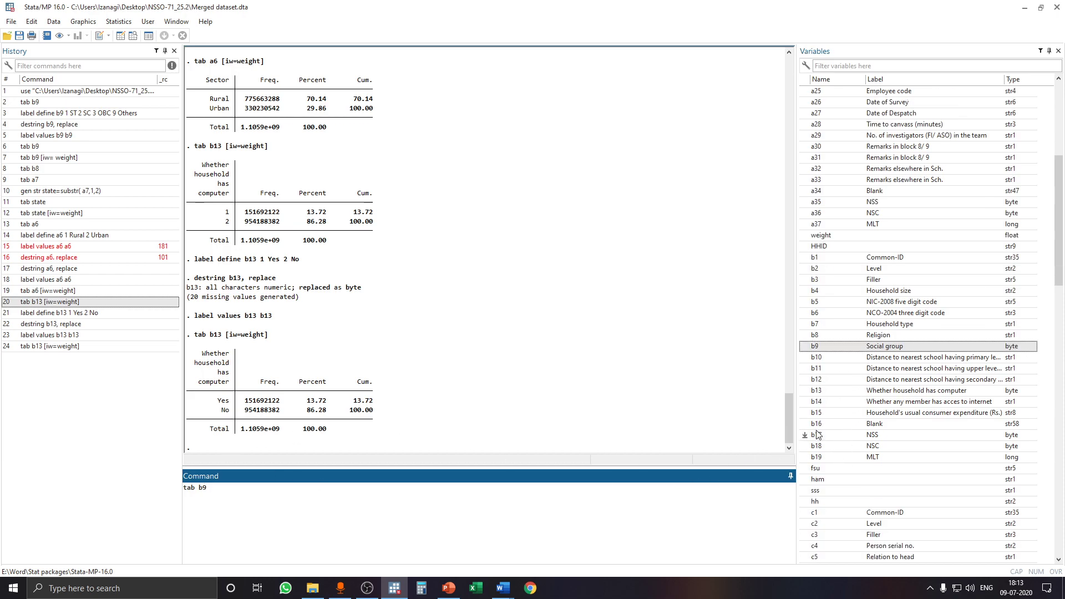
{"action": "left_click", "coordinate": [806, 390]}
{"action": "left_click", "coordinate": [378, 495]}
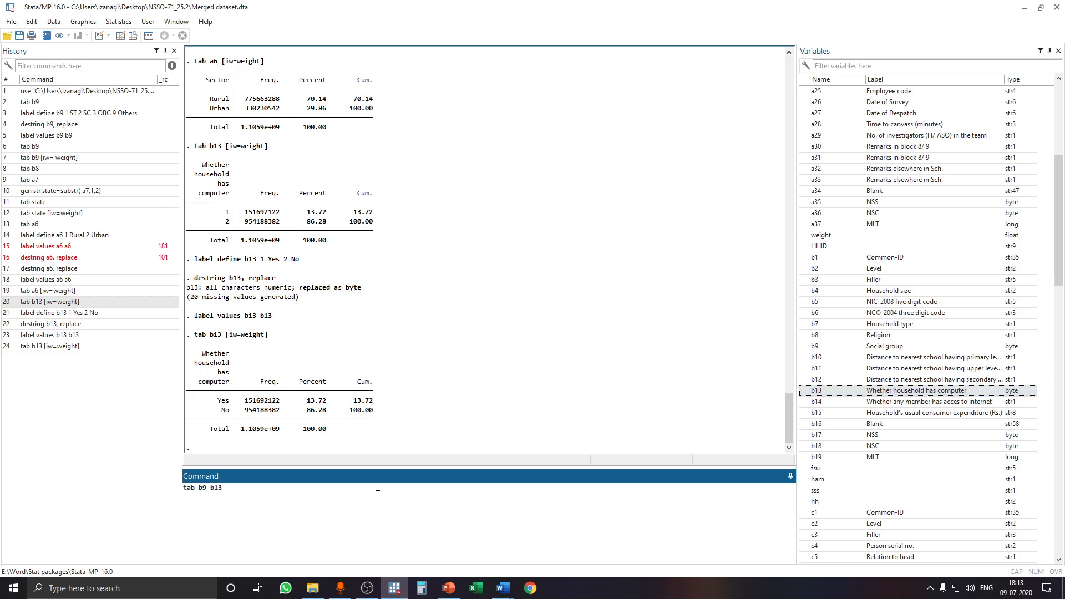
{"action": "type", "text": "[iw=weight]"}
{"action": "key", "text": "Return"}
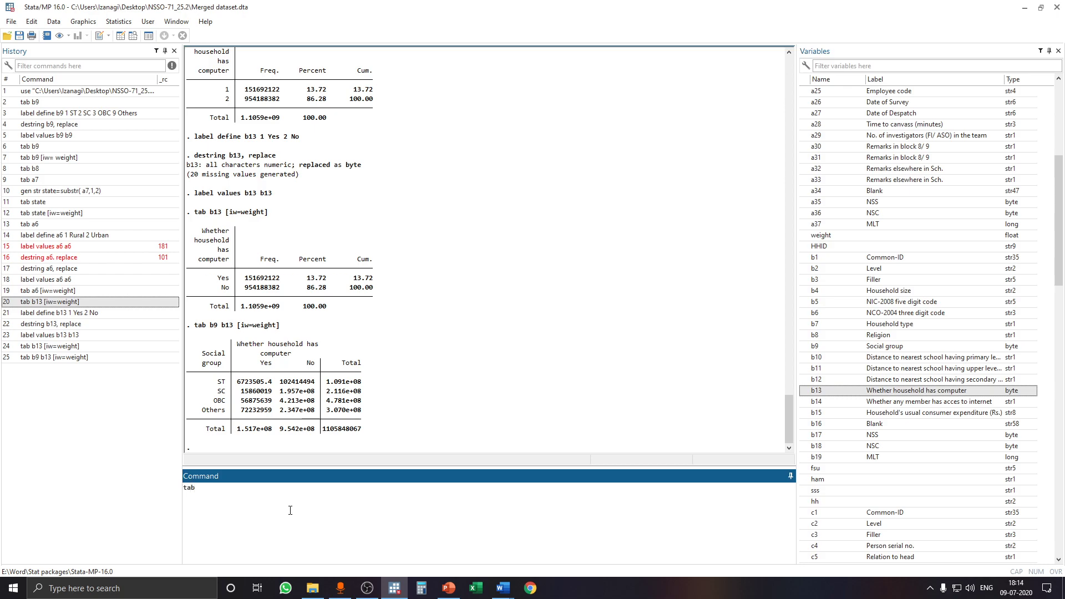
Step: Rerun the social group by computer ownership table showing only row percentages, using tab b9 b13 [iw=weight], nof row
{"action": "left_click", "coordinate": [58, 359]}
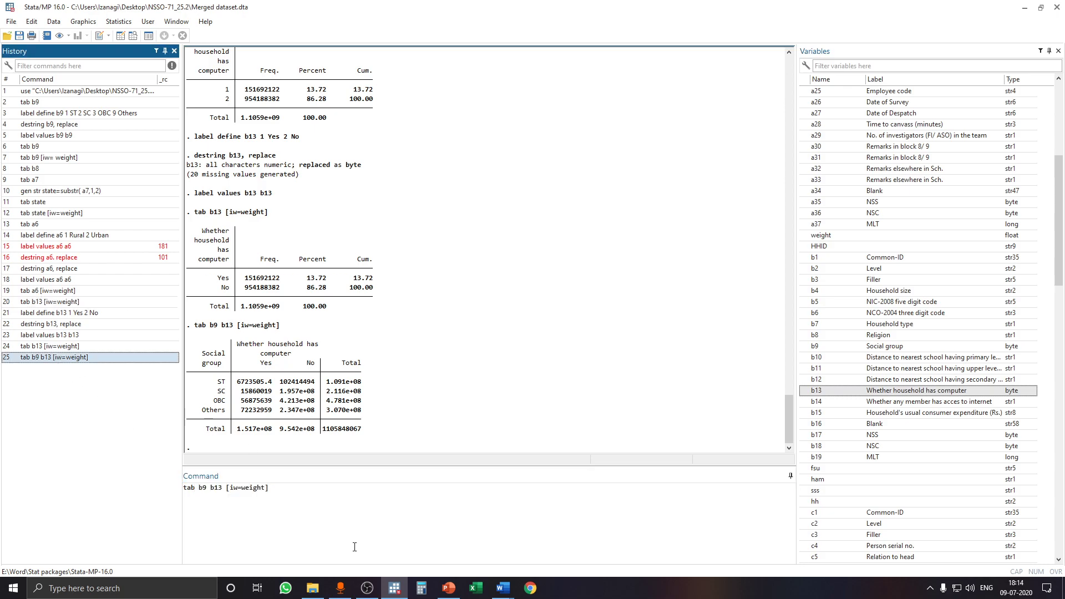
{"action": "left_click", "coordinate": [307, 497]}
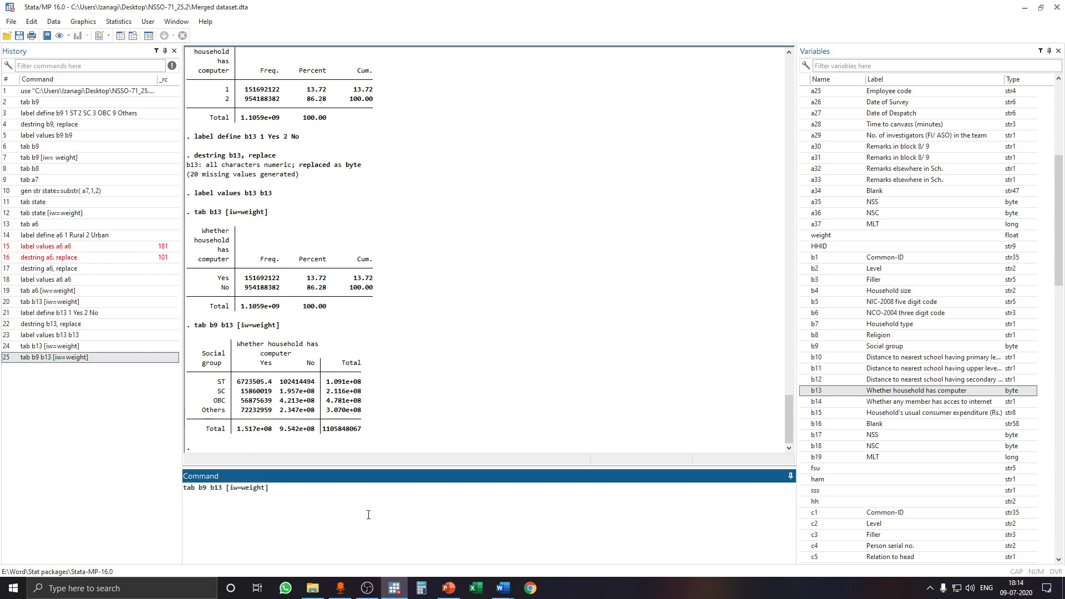
{"action": "type", "text": ", no"}
{"action": "type", "text": "row"}
{"action": "key", "text": "Return"}
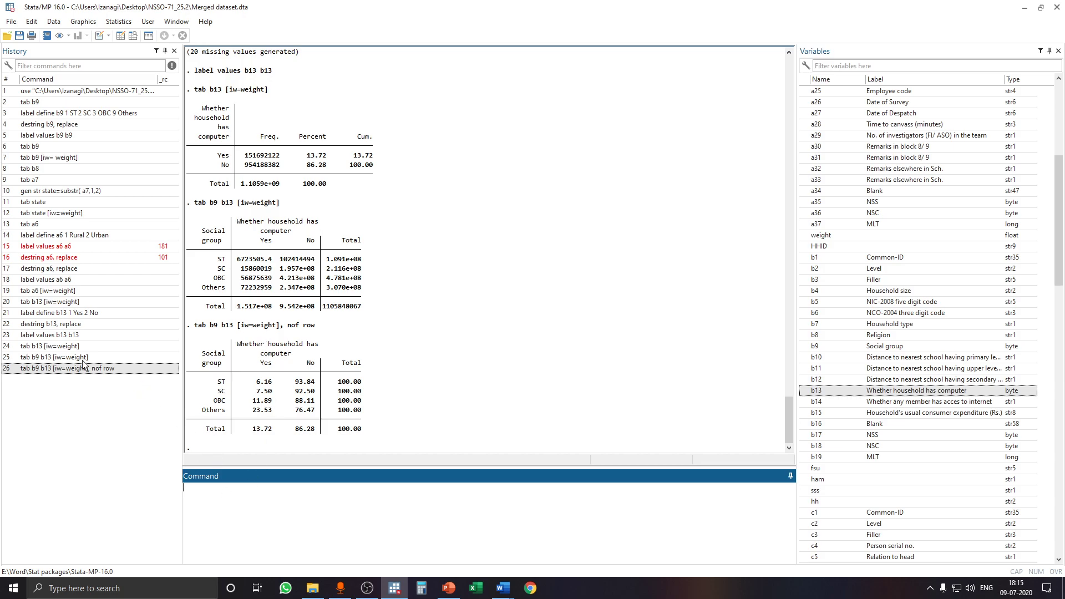
Step: Rerun the social group by computer ownership table showing only column percentages, using tab b9 b13 [iw=weight], nof col
{"action": "left_click", "coordinate": [99, 369]}
{"action": "left_click", "coordinate": [411, 516]}
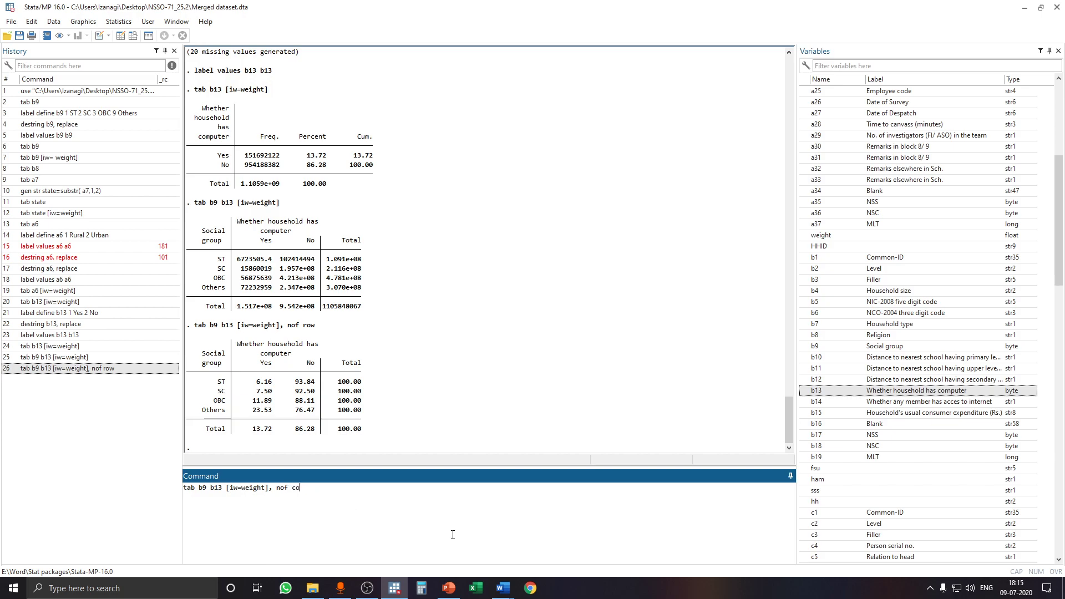
{"action": "key", "text": "Return"}
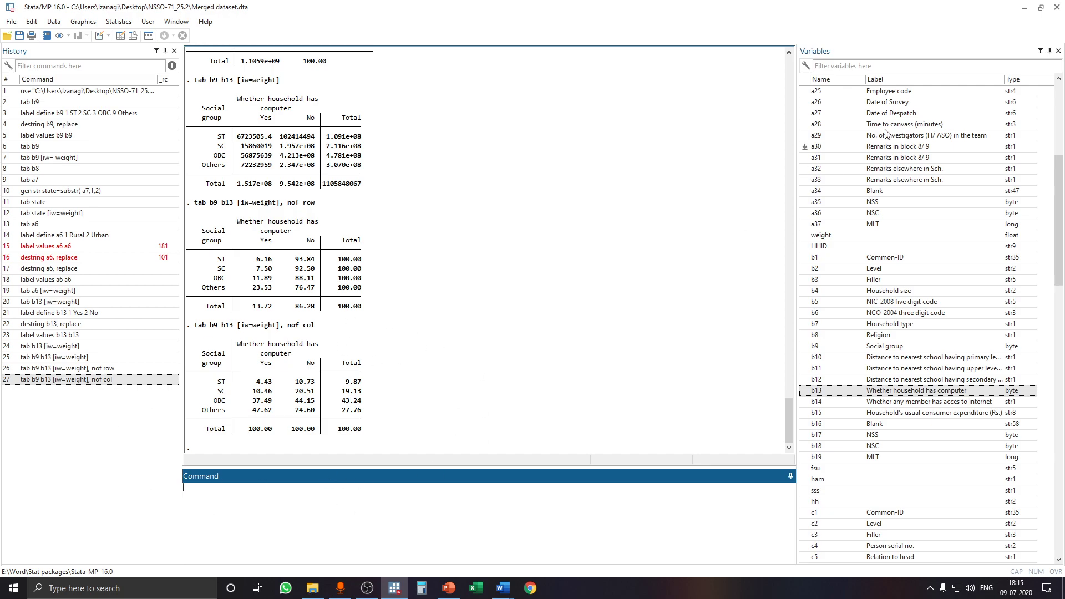
Step: Review the question on region-wise computer ownership by social group on the PowerPoint slide, and return to Stata
{"action": "left_click", "coordinate": [1025, 7]}
{"action": "left_click", "coordinate": [448, 588]}
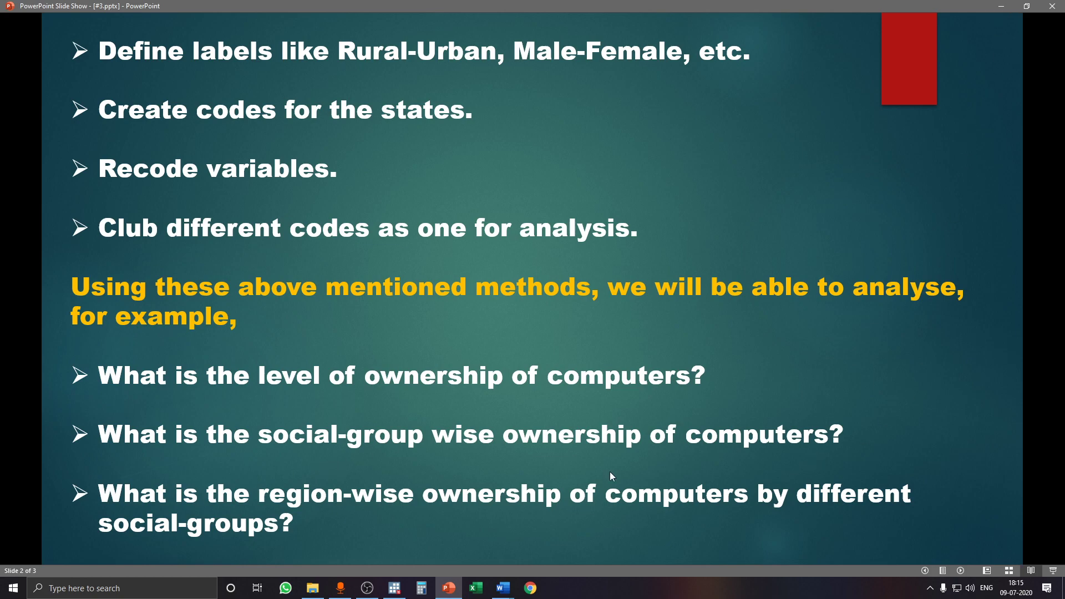
{"action": "left_click", "coordinate": [1001, 6]}
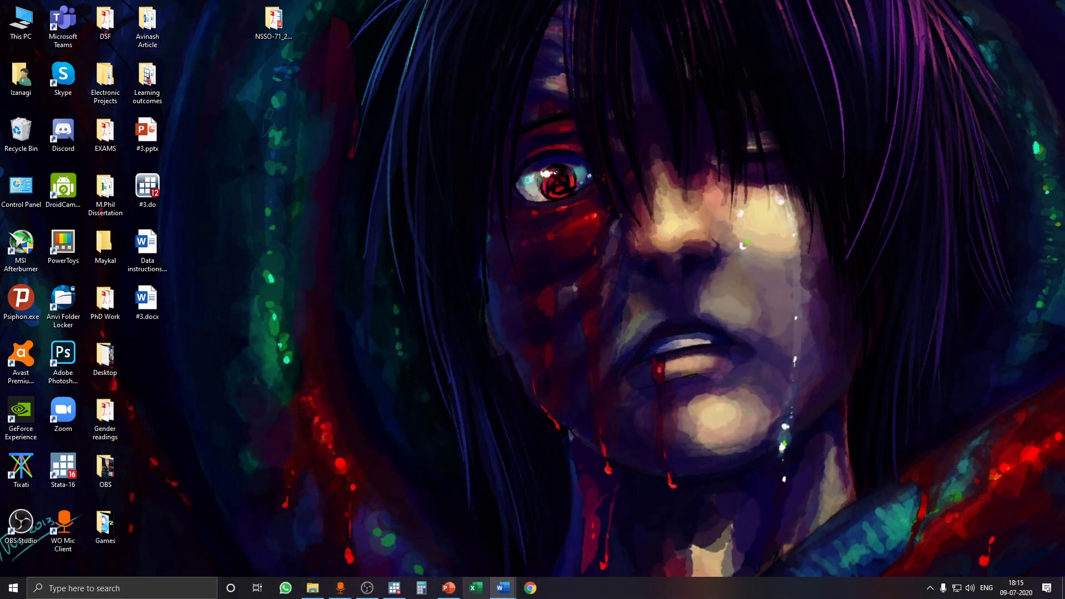
{"action": "left_click", "coordinate": [394, 588]}
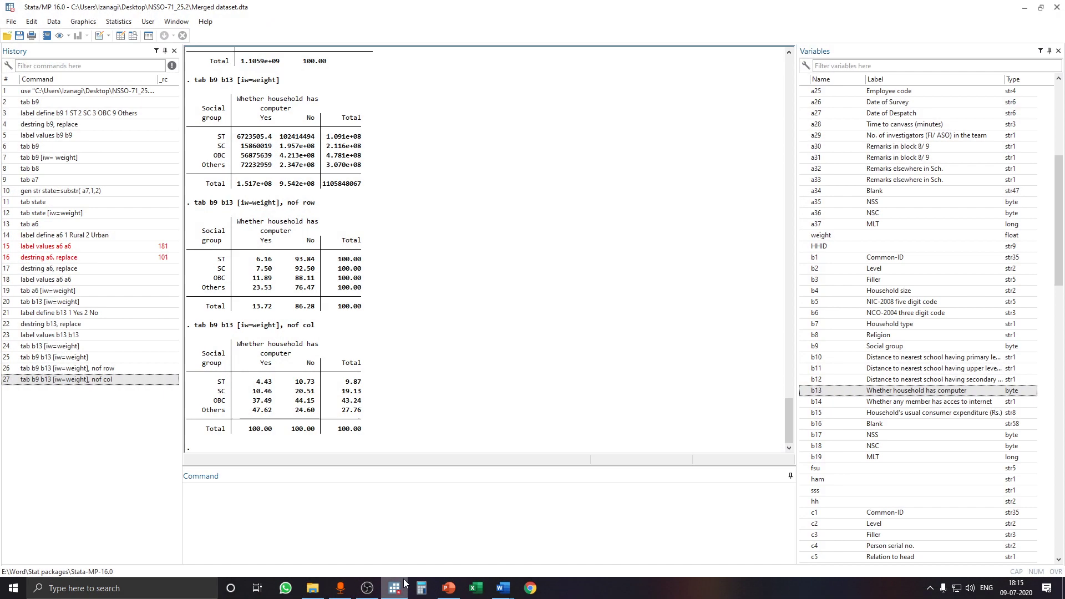
{"action": "left_click", "coordinate": [450, 589]}
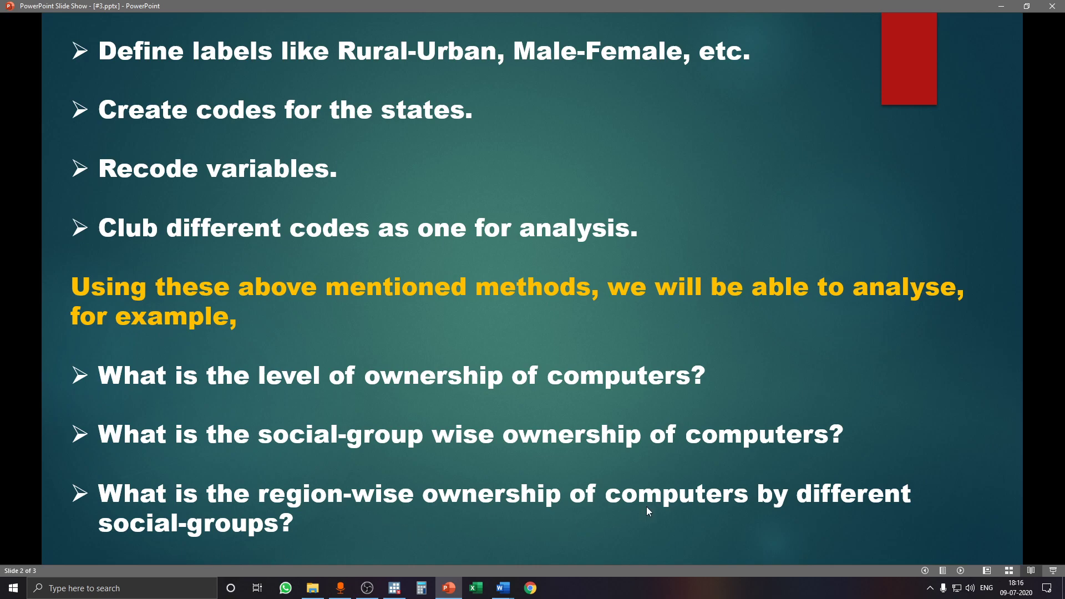
{"action": "left_click", "coordinate": [997, 9]}
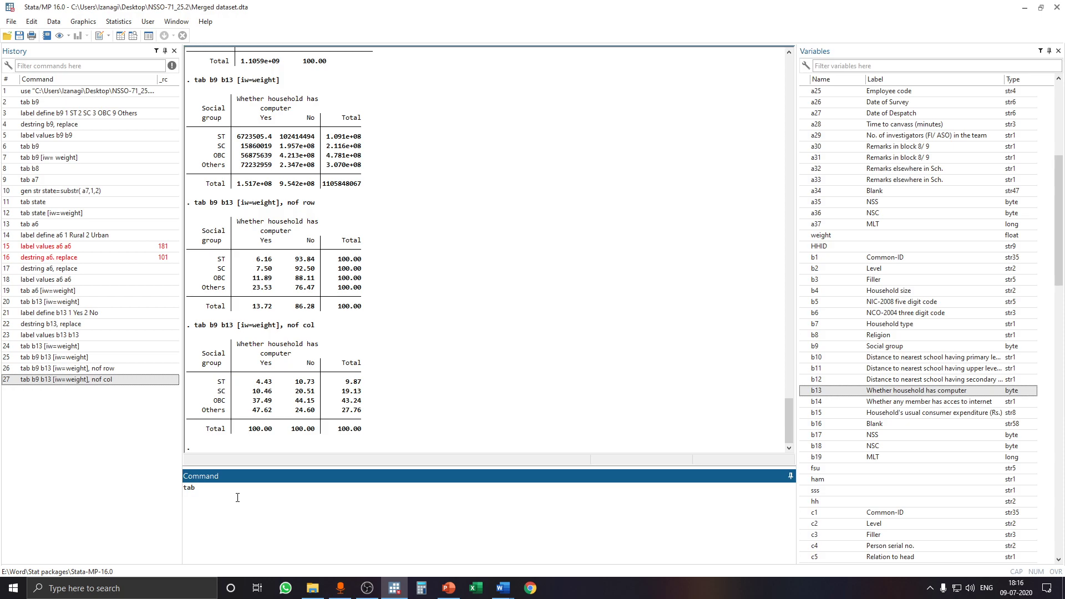
Step: Try to cross-tabulate sector, social group and computer ownership in one command with tab a6 b9 b13 [iw=weight]
{"action": "scroll", "coordinate": [889, 343], "scroll_direction": "up", "scroll_amount": 8}
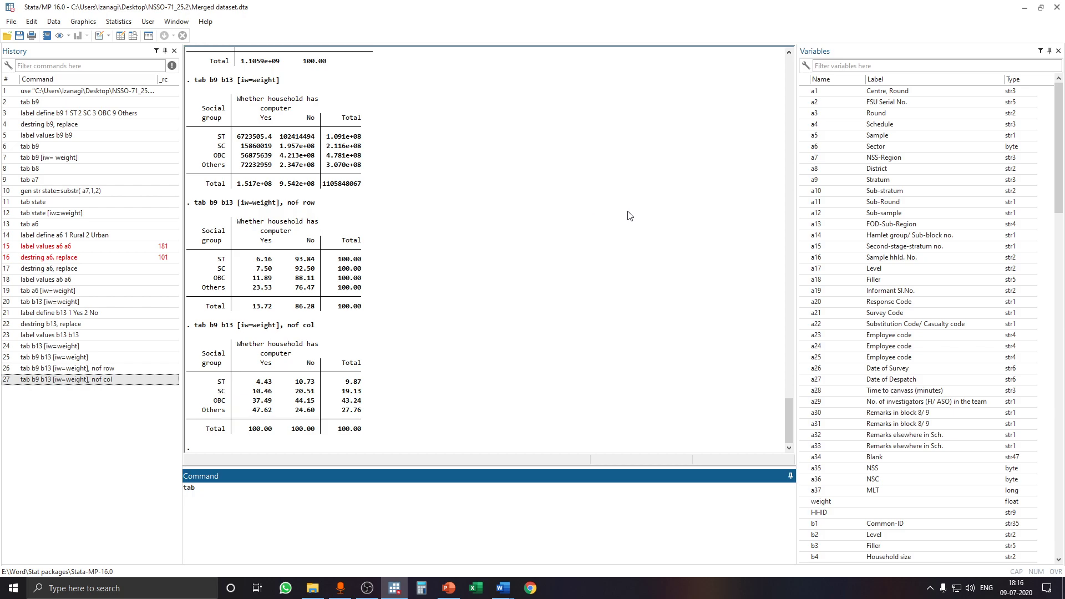
{"action": "left_click", "coordinate": [811, 148]}
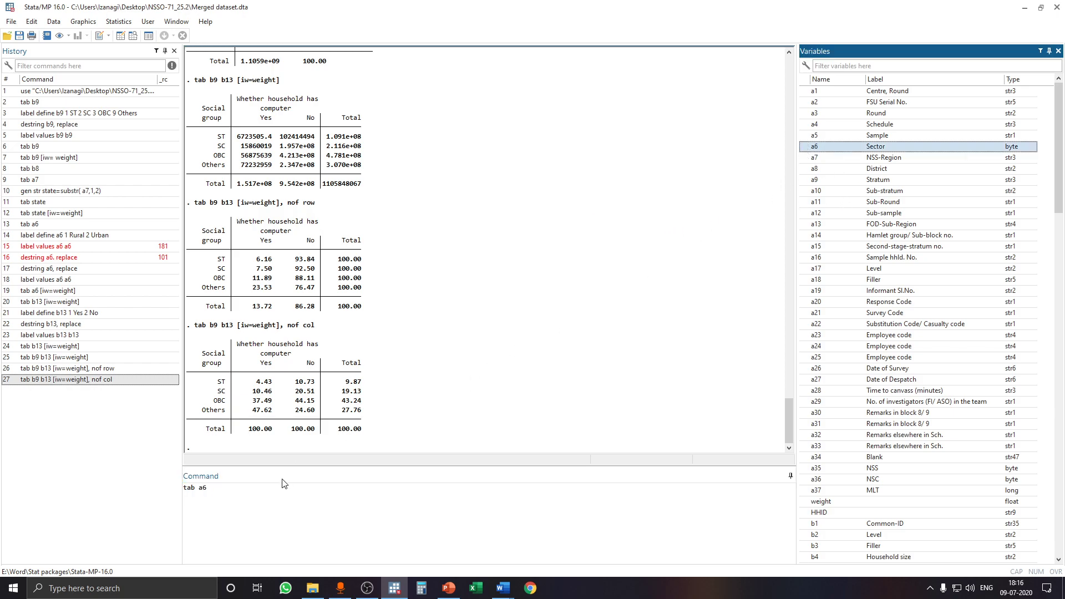
{"action": "left_click", "coordinate": [264, 503]}
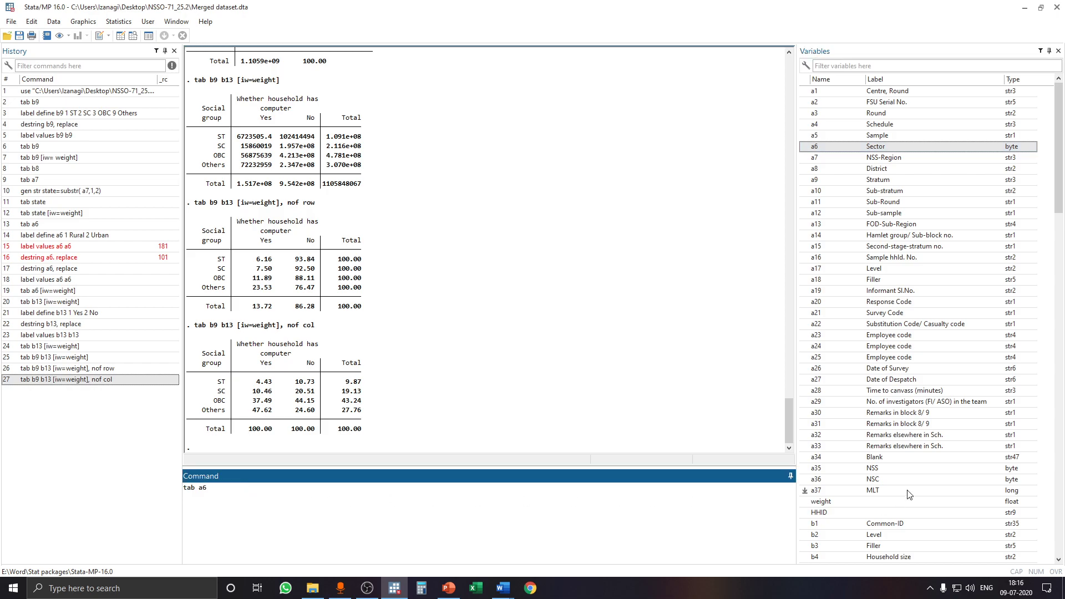
{"action": "scroll", "coordinate": [855, 471], "scroll_direction": "down", "scroll_amount": 6}
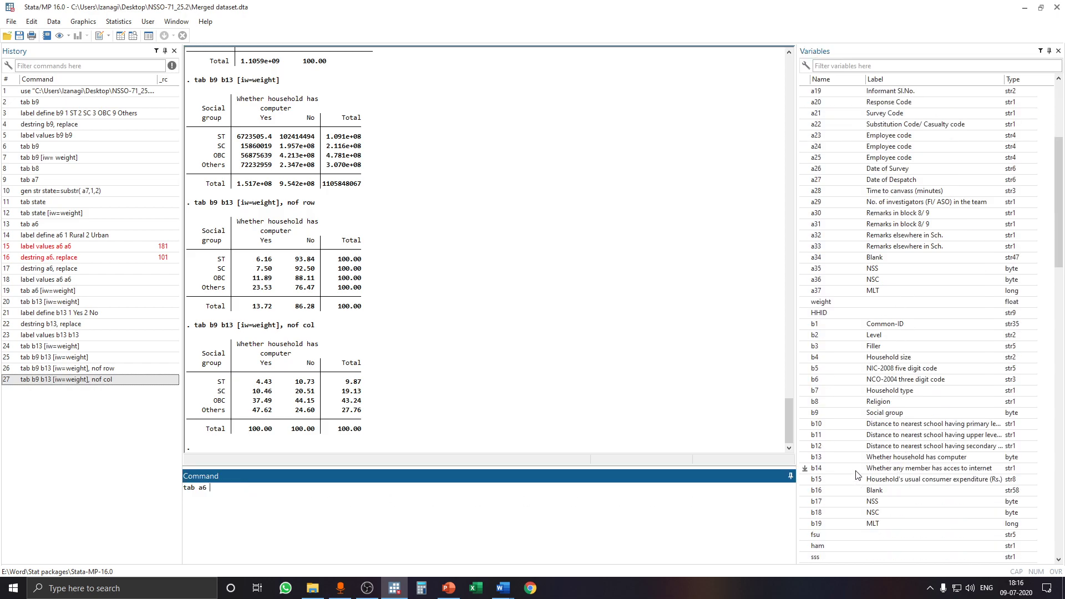
{"action": "scroll", "coordinate": [857, 475], "scroll_direction": "down", "scroll_amount": 1}
{"action": "left_click", "coordinate": [805, 381]}
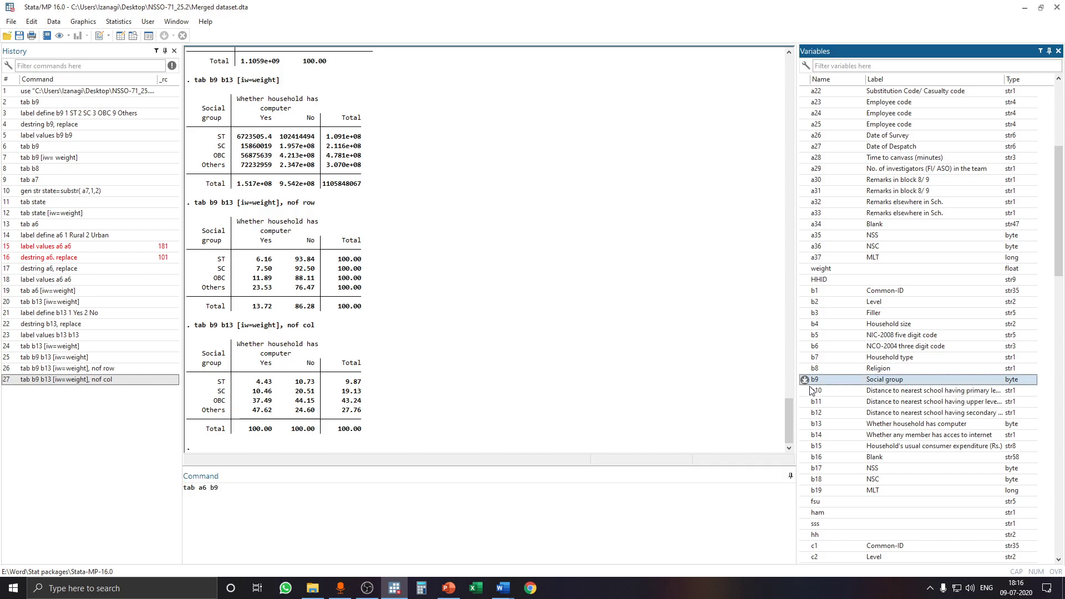
{"action": "left_click", "coordinate": [805, 425]}
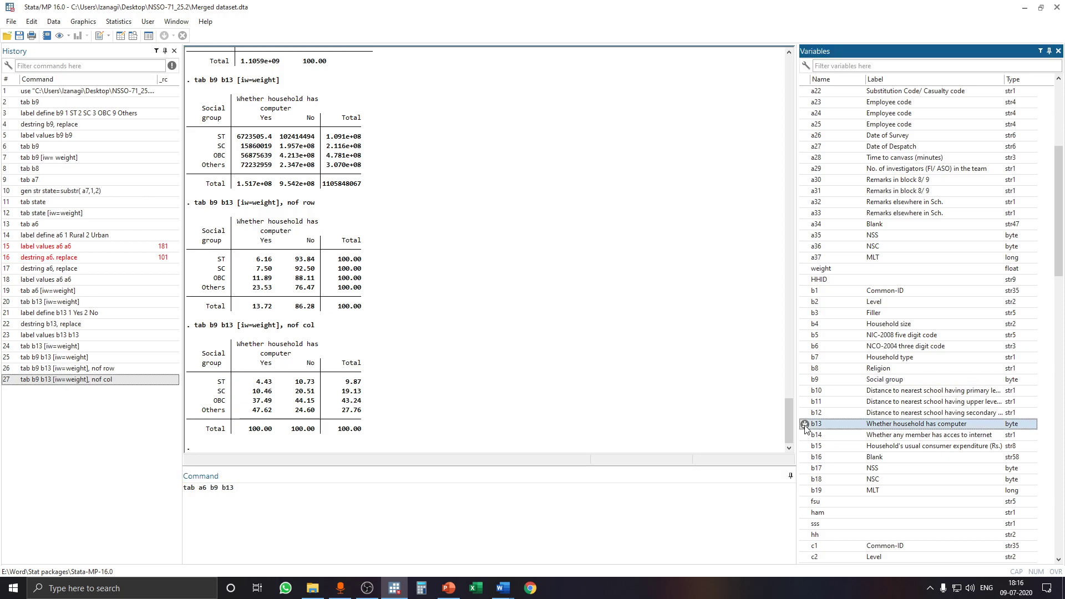
{"action": "left_click", "coordinate": [398, 498]}
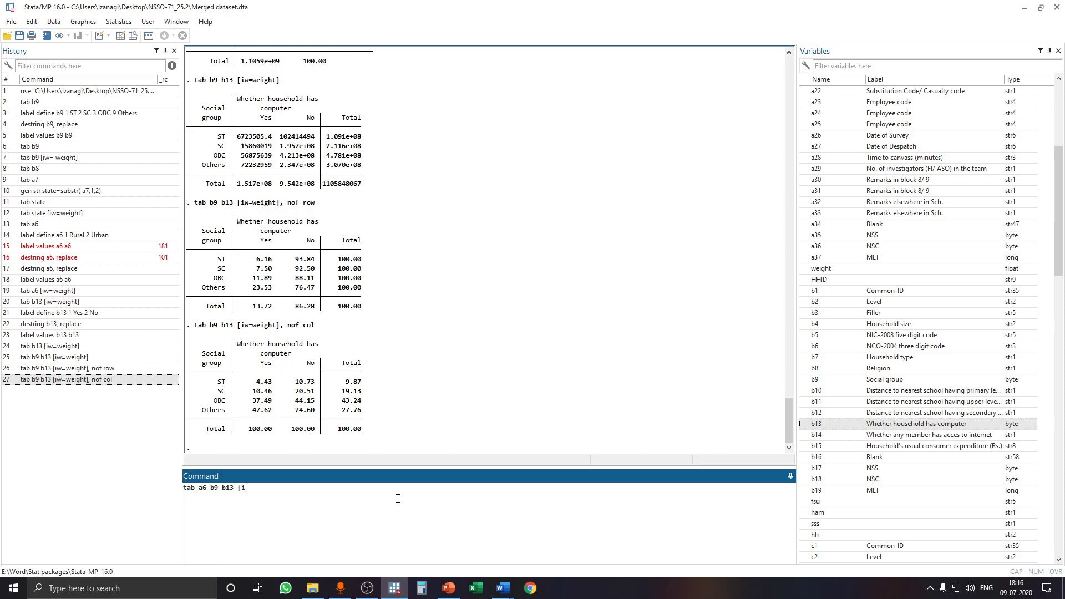
{"action": "type", "text": "[iw=weight"}
{"action": "key", "text": "Return"}
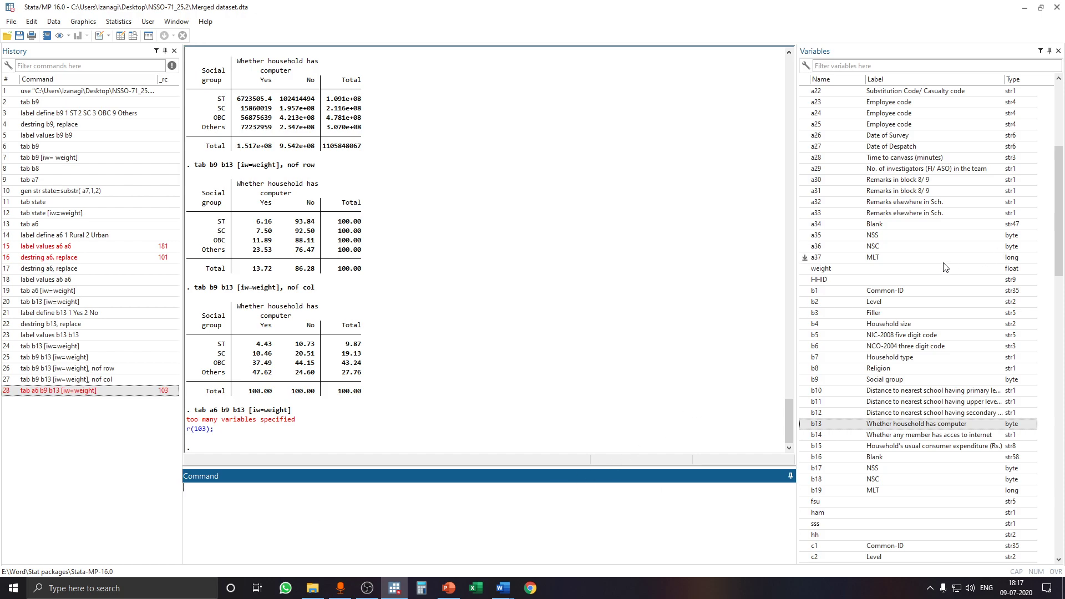
Step: Change the variable label of a6 to Rural_Urban in the Variables Manager, apply it, and close the manager
{"action": "scroll", "coordinate": [946, 267], "scroll_direction": "up", "scroll_amount": 2}
{"action": "scroll", "coordinate": [465, 407], "scroll_direction": "up", "scroll_amount": 1}
{"action": "scroll", "coordinate": [465, 407], "scroll_direction": "down", "scroll_amount": 1}
{"action": "scroll", "coordinate": [885, 346], "scroll_direction": "up", "scroll_amount": 5}
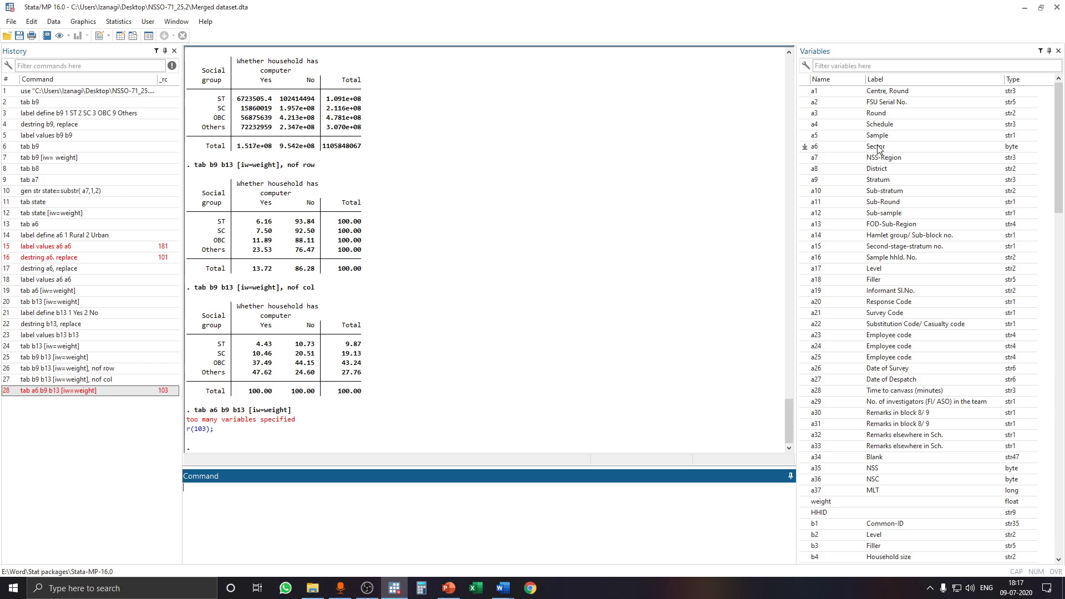
{"action": "left_click", "coordinate": [149, 36]}
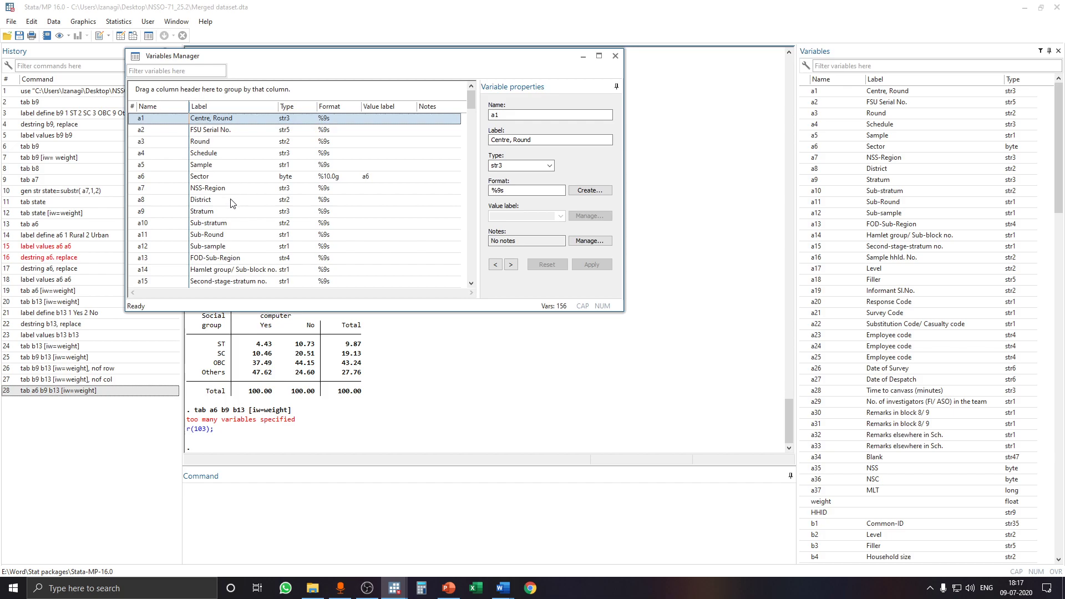
{"action": "left_click", "coordinate": [272, 178]}
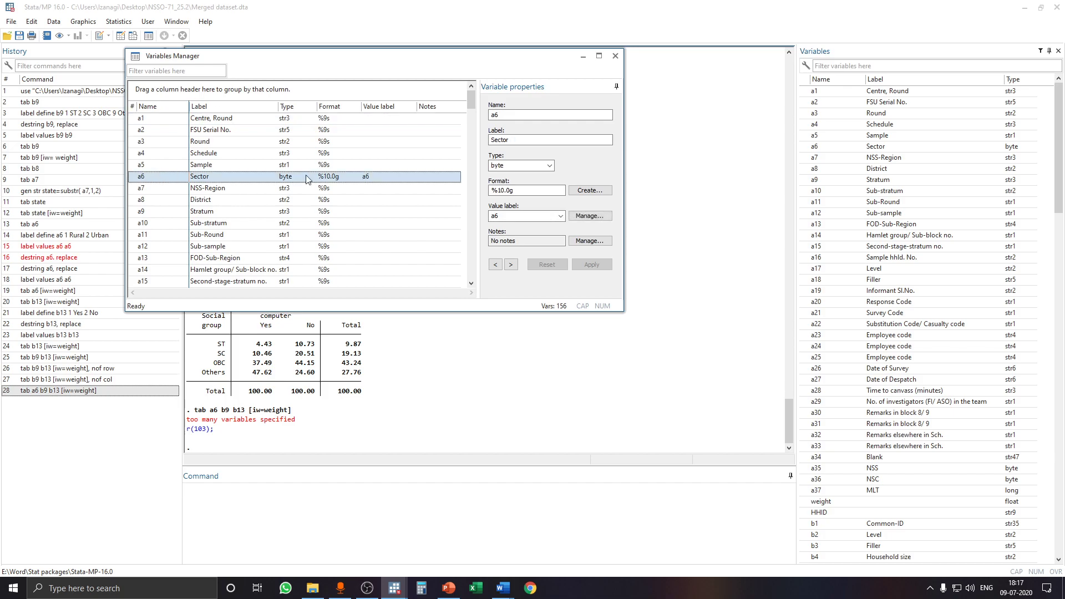
{"action": "left_click", "coordinate": [519, 142]}
{"action": "left_click_drag", "start_coordinate": [518, 143], "coordinate": [490, 141]}
{"action": "key", "text": "BackSpace"}
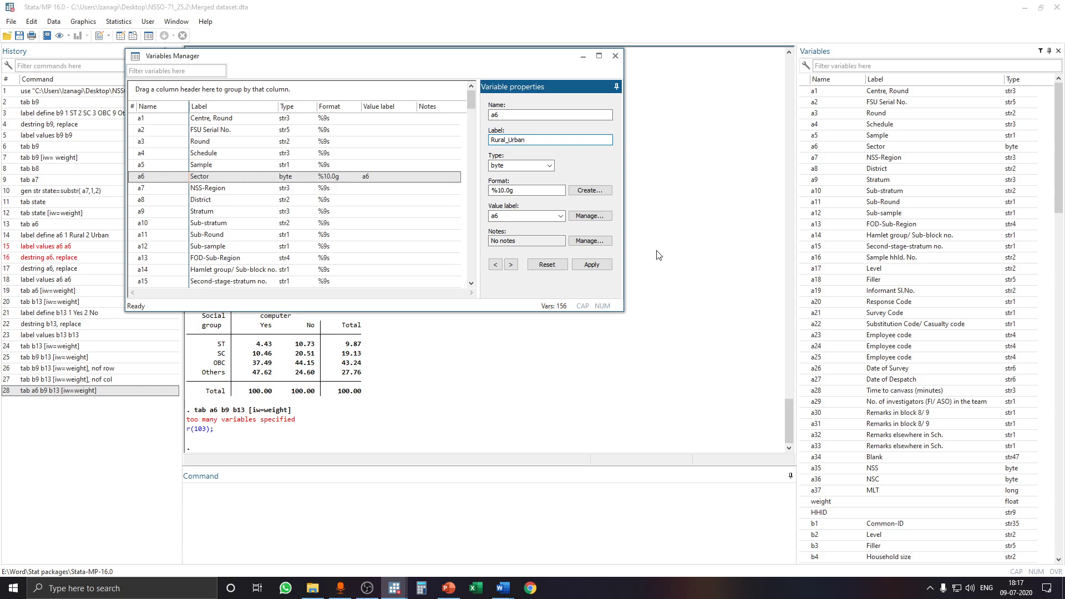
{"action": "left_click", "coordinate": [591, 265]}
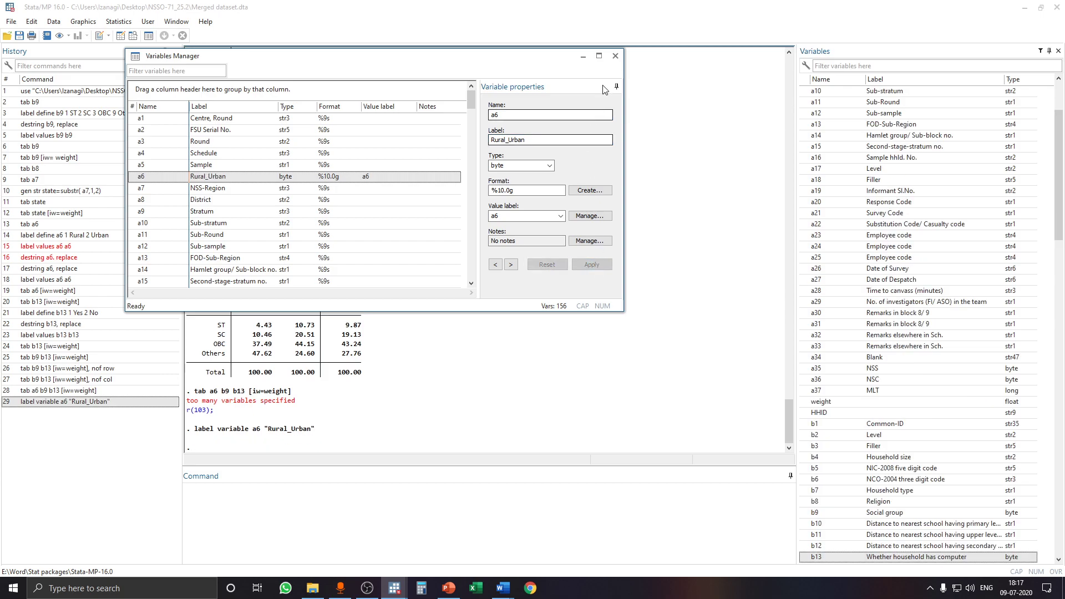
{"action": "left_click", "coordinate": [616, 56]}
Step: Try to tabulate social group by computer ownership separately for each sector with by a6: b9 b13 [iw=weight], nof row
{"action": "scroll", "coordinate": [899, 244], "scroll_direction": "up", "scroll_amount": 3}
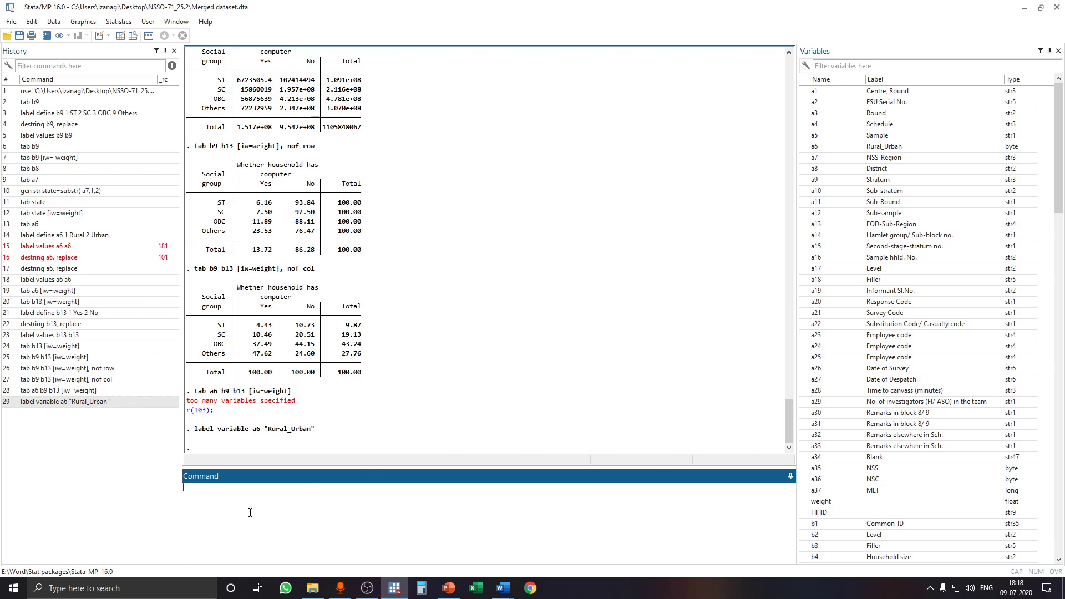
{"action": "type", "text": "by a6:"}
{"action": "scroll", "coordinate": [846, 364], "scroll_direction": "down", "scroll_amount": 6}
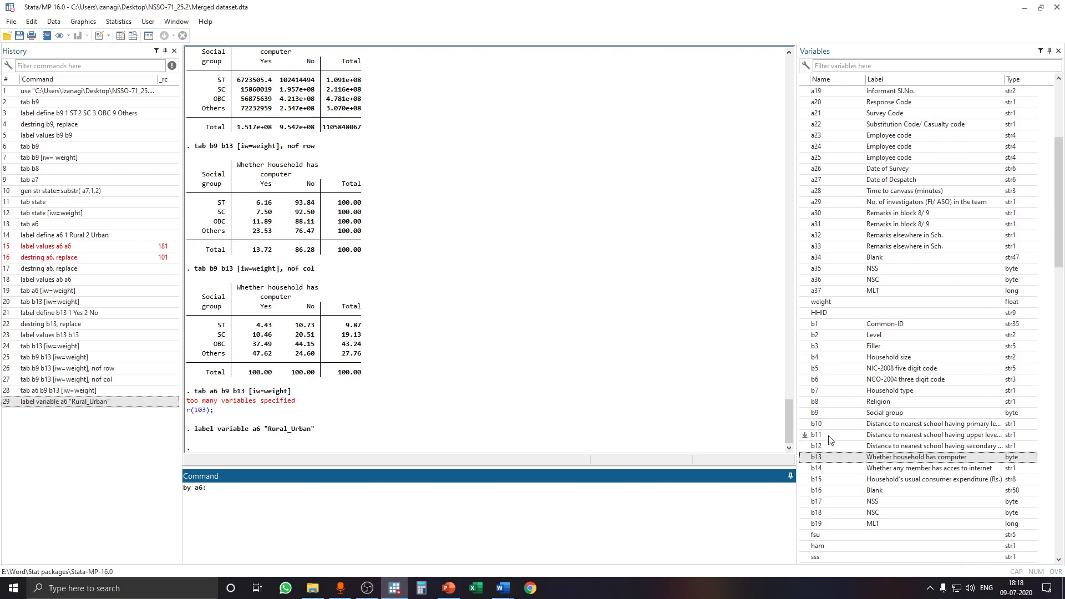
{"action": "left_click", "coordinate": [805, 414]}
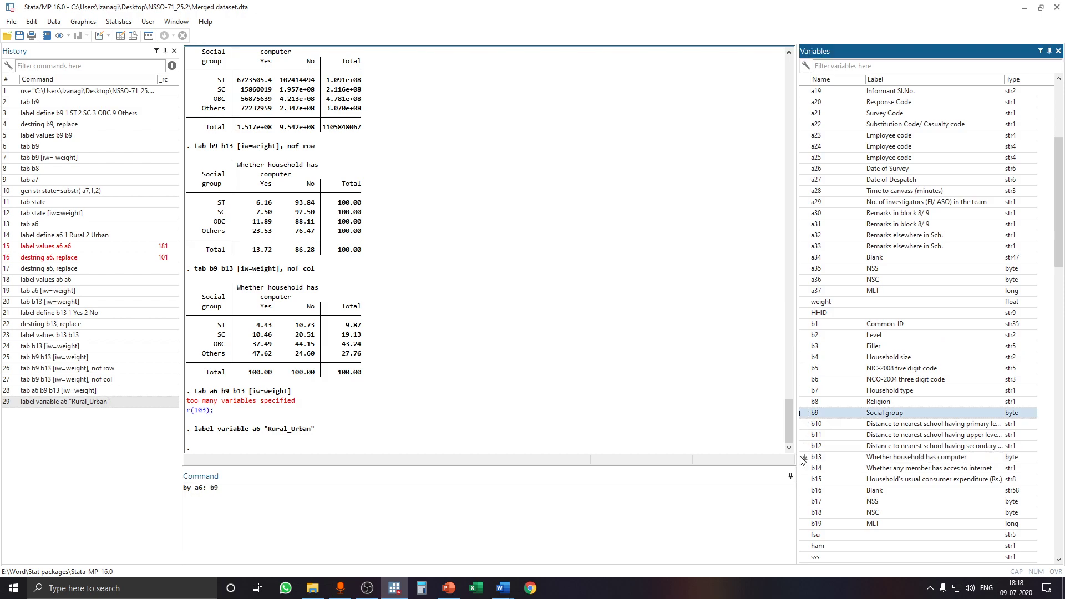
{"action": "left_click", "coordinate": [804, 459]}
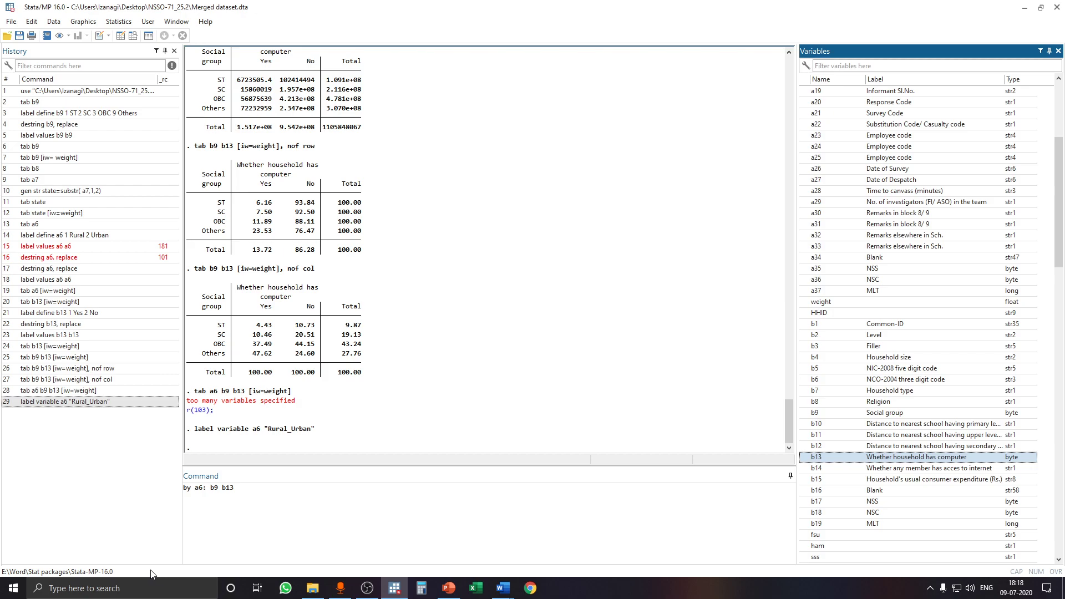
{"action": "left_click", "coordinate": [295, 511]}
{"action": "type", "text": "[iw="}
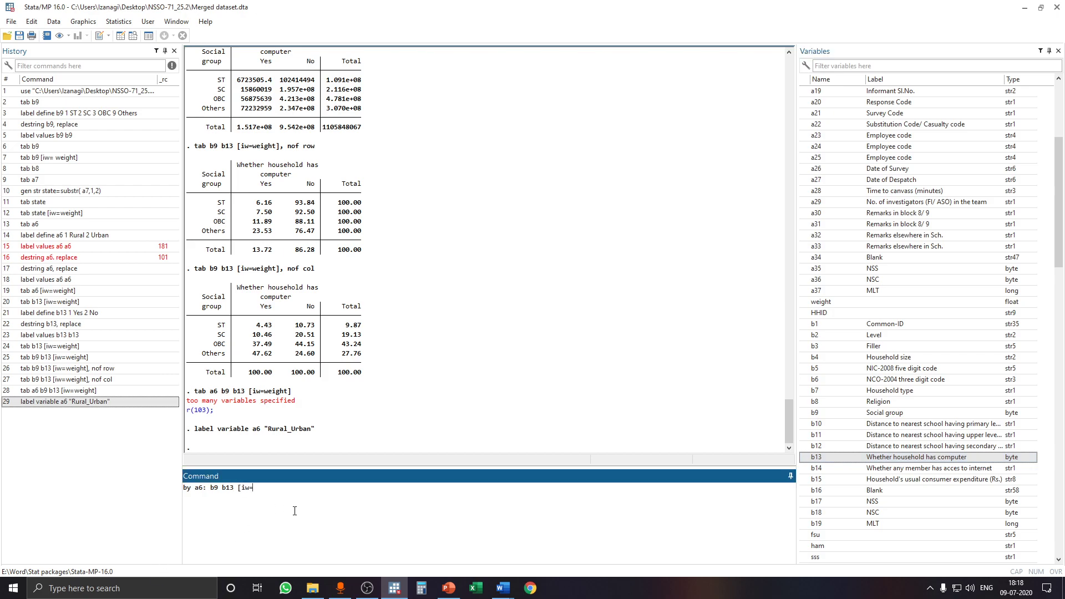
{"action": "type", "text": "weight], nof row"}
{"action": "key", "text": "Return"}
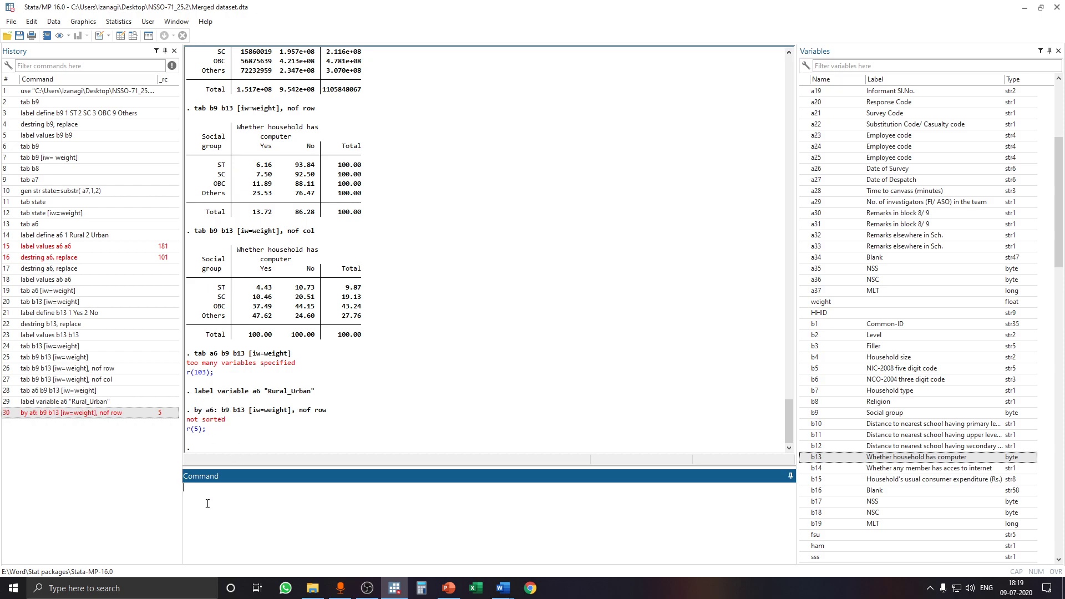
Step: Sort the dataset by the rural/urban variable using sort a6
{"action": "type", "text": "sort"}
{"action": "scroll", "coordinate": [832, 183], "scroll_direction": "up", "scroll_amount": 6}
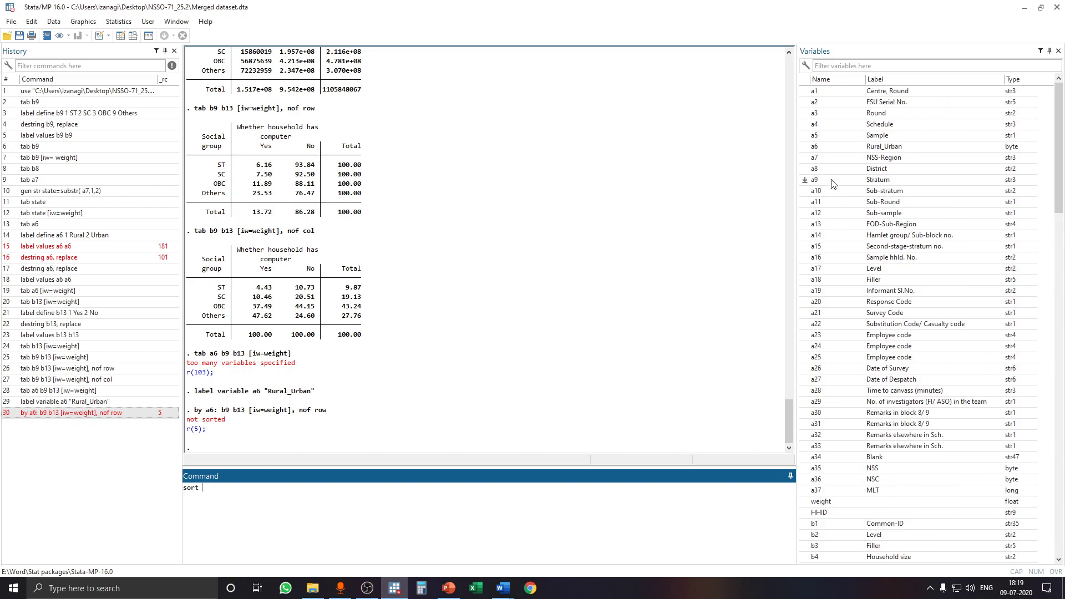
{"action": "double_click", "coordinate": [813, 147]}
{"action": "left_click", "coordinate": [313, 522]}
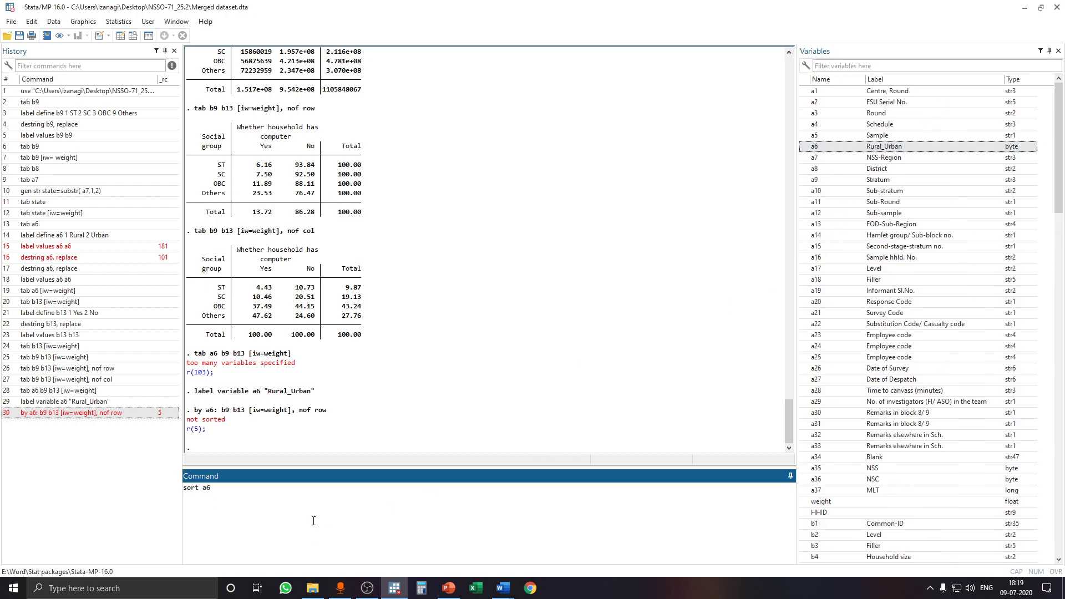
{"action": "key", "text": "Return"}
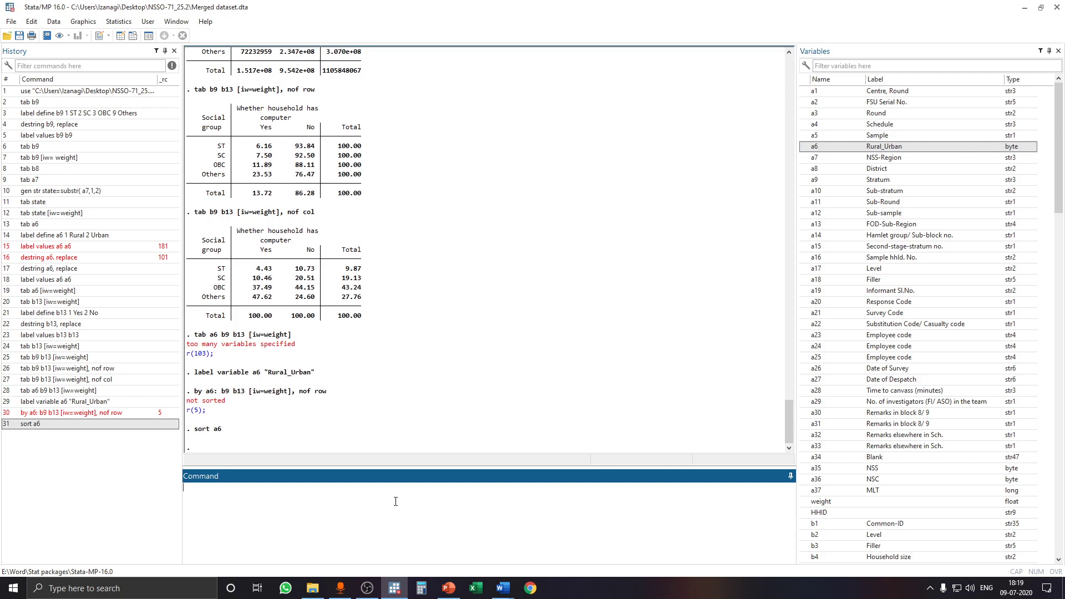
Step: Try rerunning by a6: b9 b13 [iw=weight], nof row on the sorted data
{"action": "left_click", "coordinate": [114, 414]}
{"action": "left_click", "coordinate": [382, 506]}
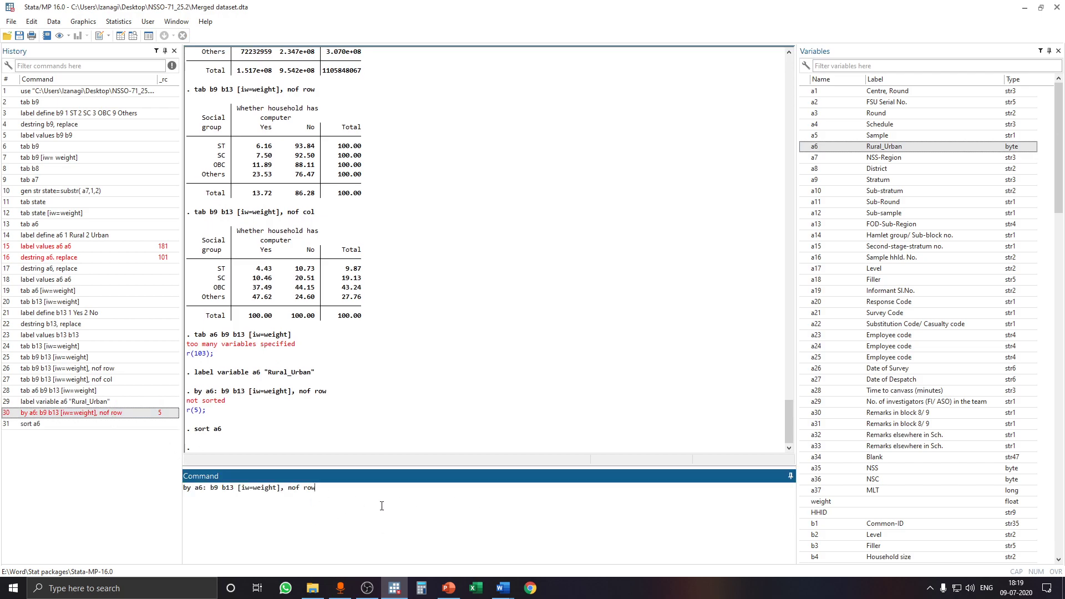
{"action": "key", "text": "Return"}
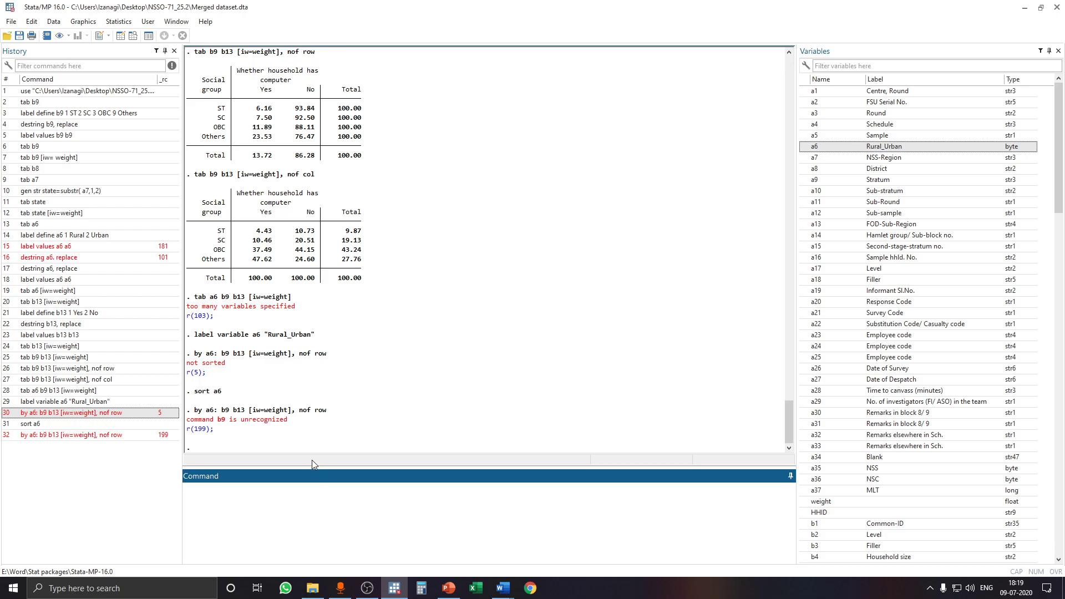
Step: Add the missing tab to the recalled command and run by a6: tab b9 b13 [iw=weight], nof row
{"action": "left_click", "coordinate": [224, 417]}
{"action": "left_click", "coordinate": [53, 436]}
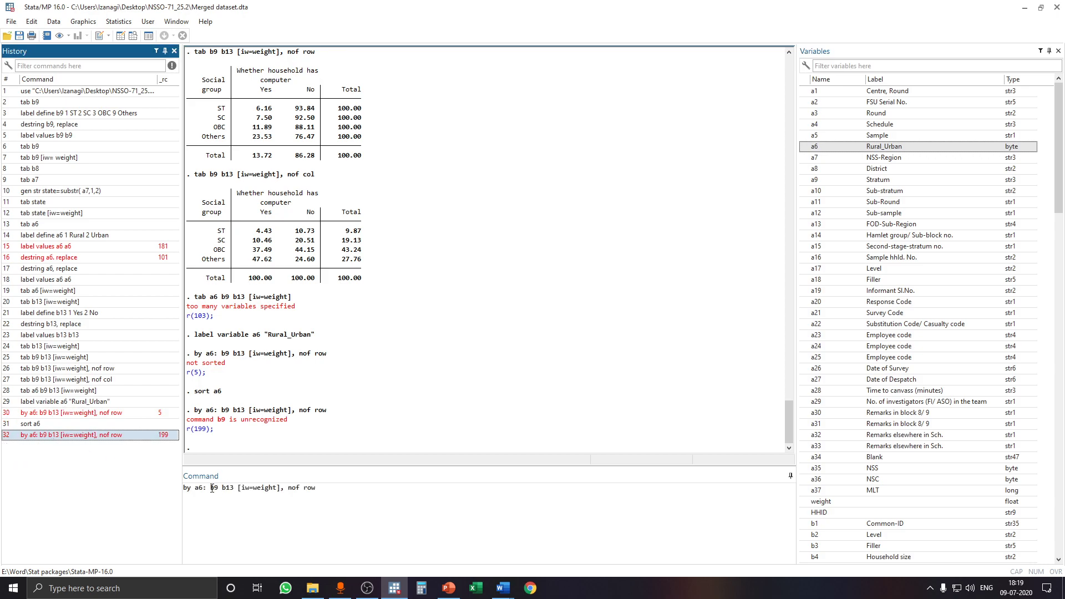
{"action": "left_click", "coordinate": [390, 521]}
{"action": "type", "text": "tab"}
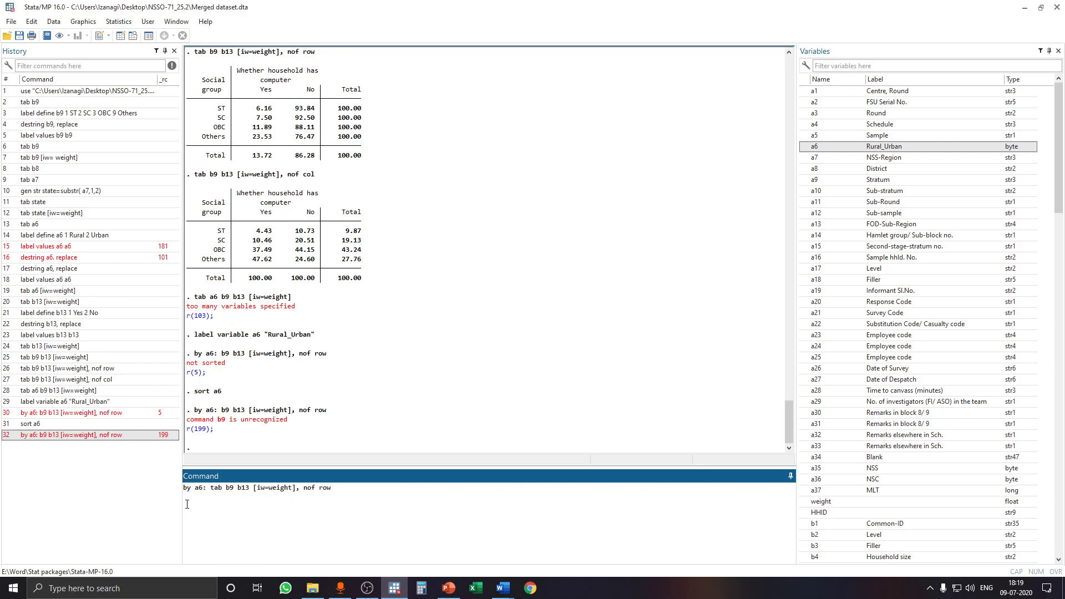
{"action": "key", "text": "Return"}
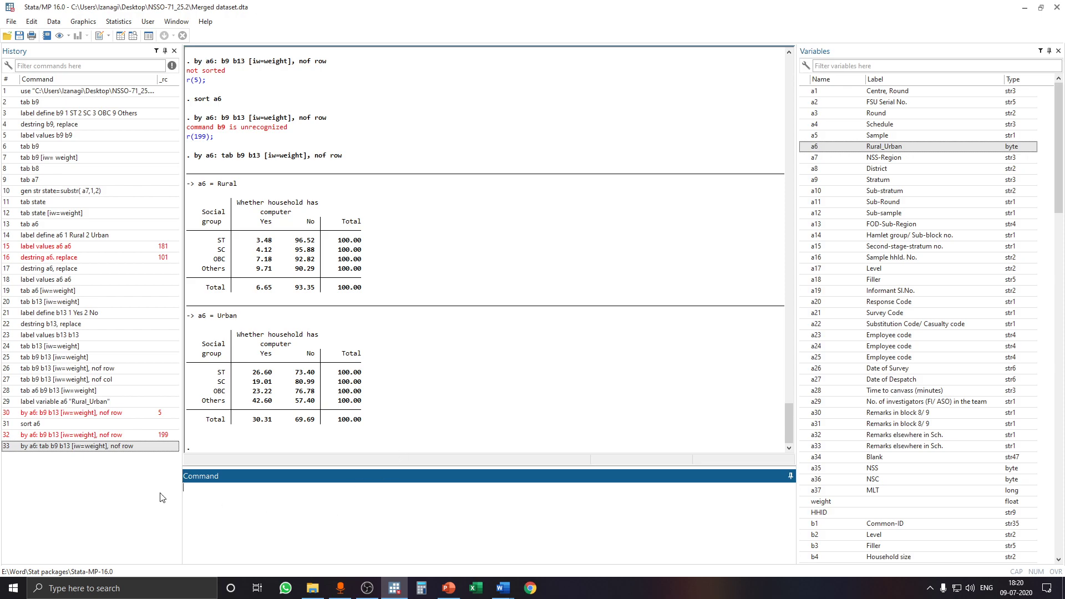
Step: Rerun the sector-wise social group by computer ownership tables with column percentages, using by a6: tab b9 b13 [iw=weight], nof col
{"action": "left_click", "coordinate": [136, 448]}
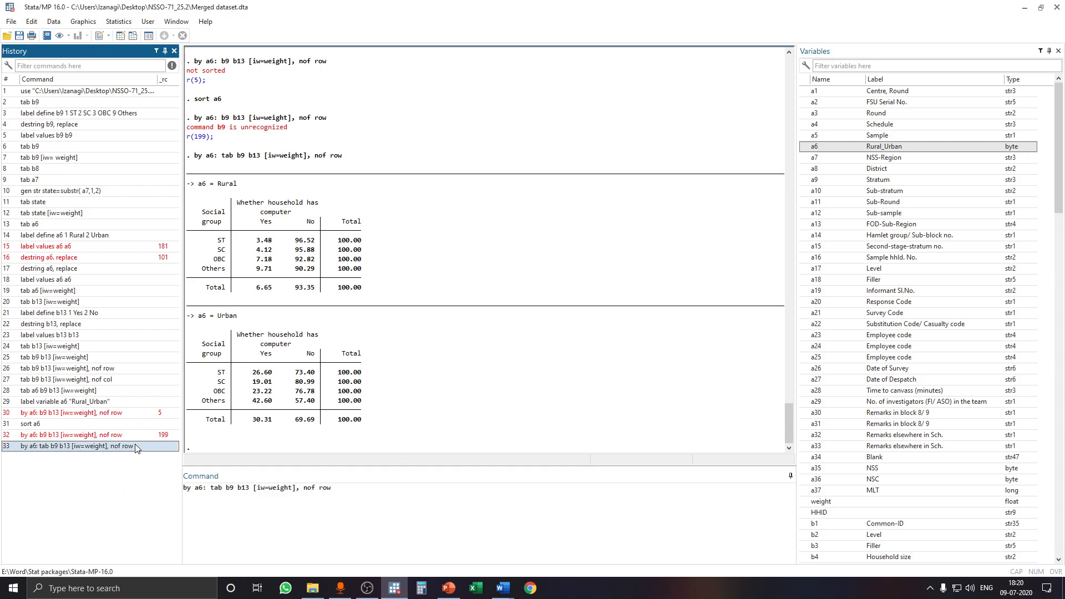
{"action": "left_click", "coordinate": [350, 493]}
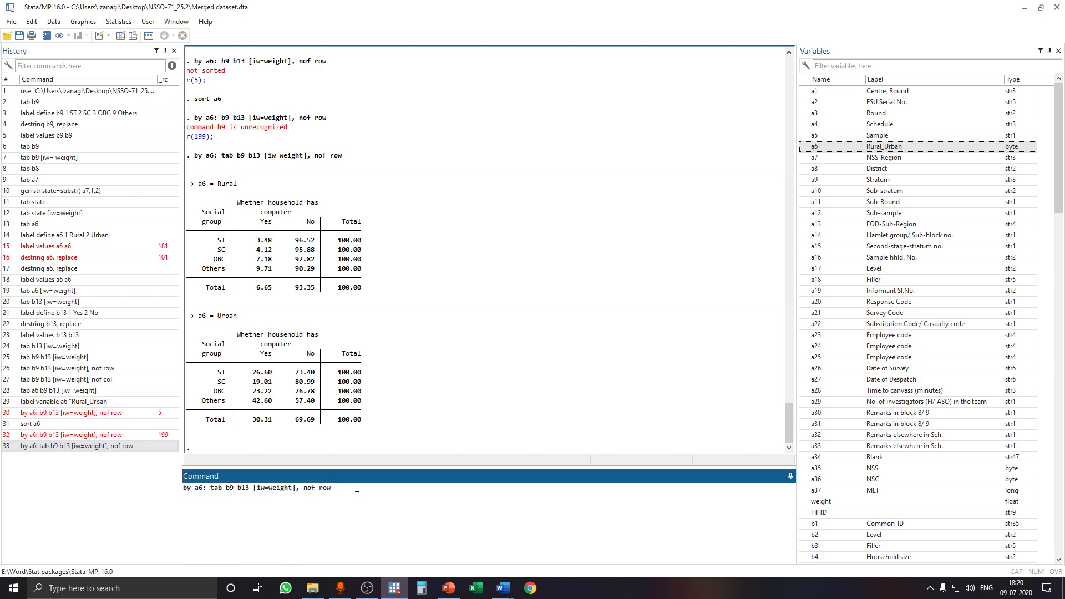
{"action": "key", "text": "BackSpace"}
{"action": "key", "text": "BackSpace"}
{"action": "type", "text": "col"}
{"action": "key", "text": "Return"}
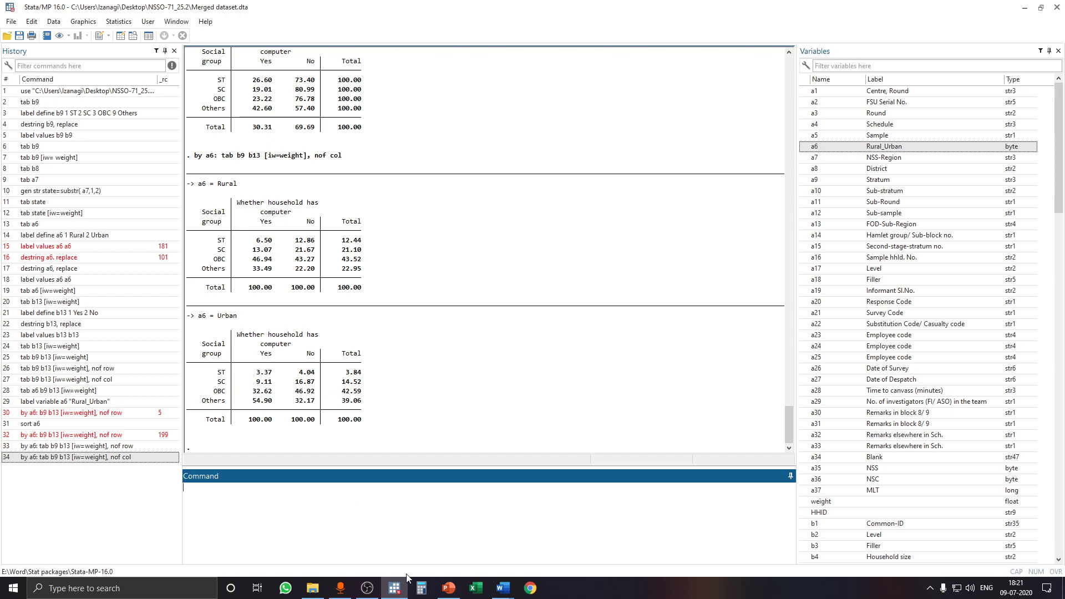
Step: Switch to the sch25.2.doc schedule in Word and look through its question blocks and code lists, from field operations to currently not attending persons
{"action": "left_click", "coordinate": [502, 587]}
{"action": "left_click", "coordinate": [601, 545]}
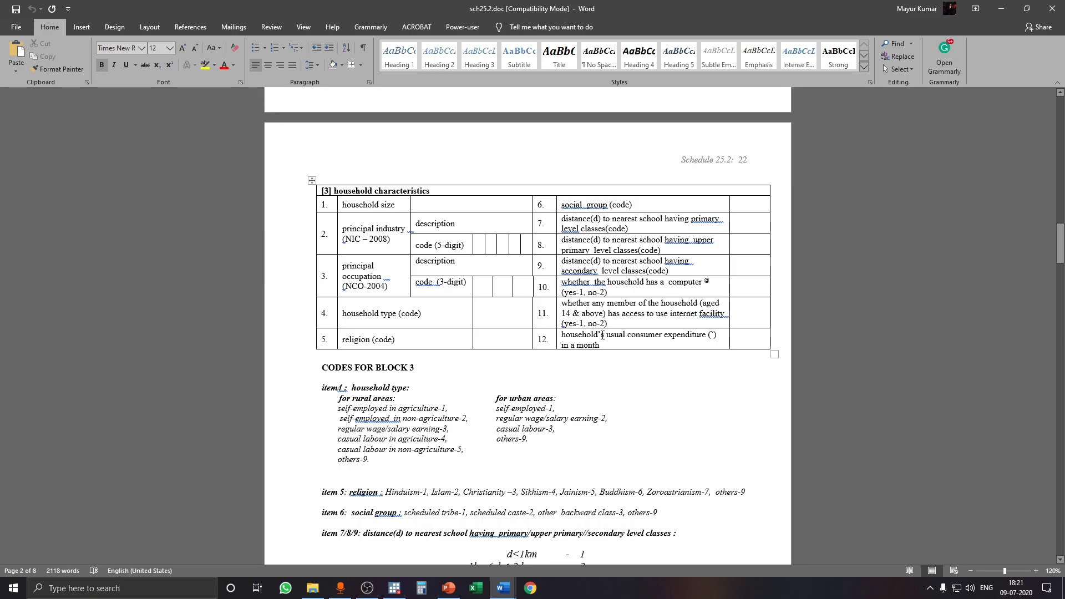
{"action": "scroll", "coordinate": [602, 334], "scroll_direction": "up", "scroll_amount": 15}
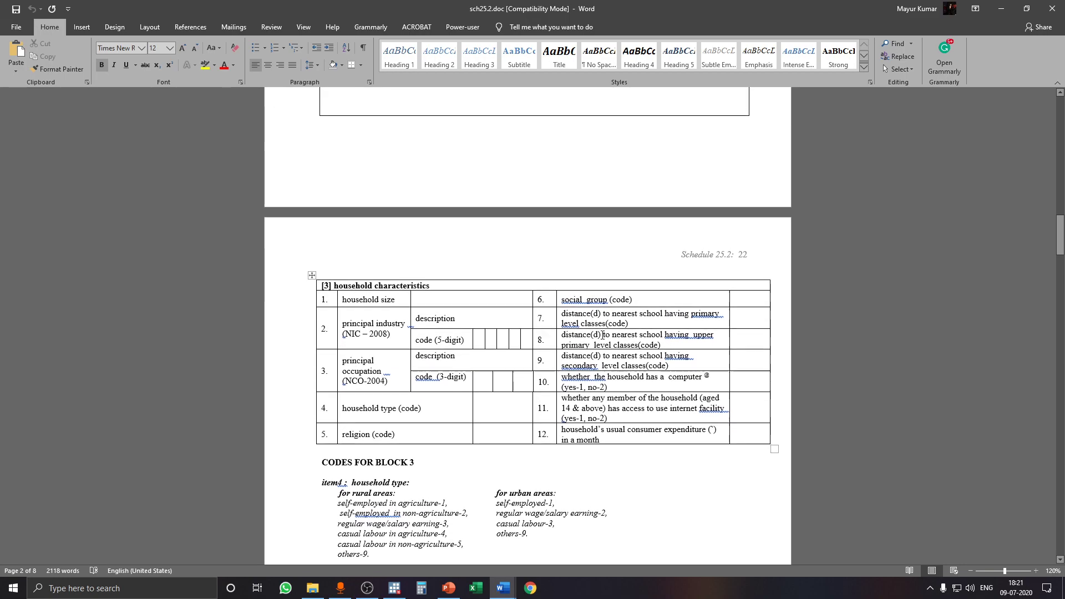
{"action": "scroll", "coordinate": [598, 324], "scroll_direction": "up", "scroll_amount": 1}
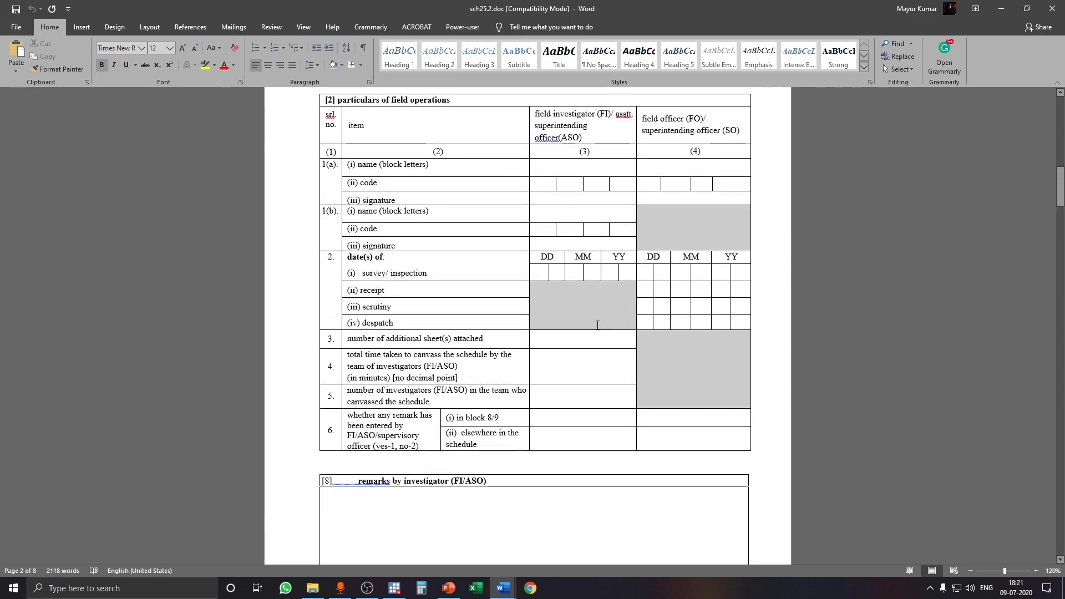
{"action": "scroll", "coordinate": [597, 325], "scroll_direction": "down", "scroll_amount": 20}
{"action": "scroll", "coordinate": [597, 319], "scroll_direction": "down", "scroll_amount": 10}
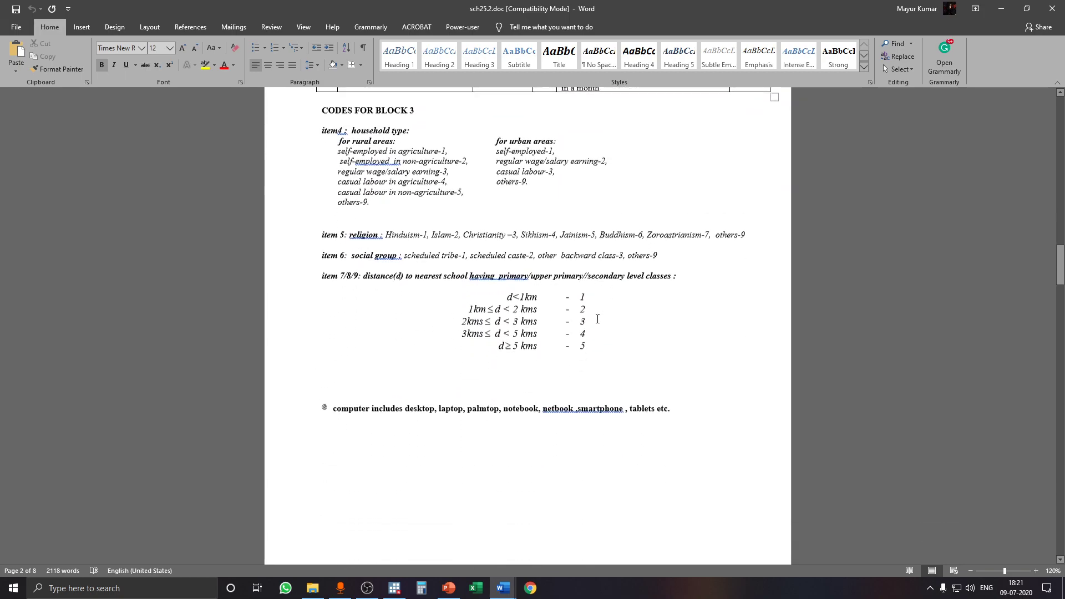
{"action": "scroll", "coordinate": [598, 319], "scroll_direction": "down", "scroll_amount": 12}
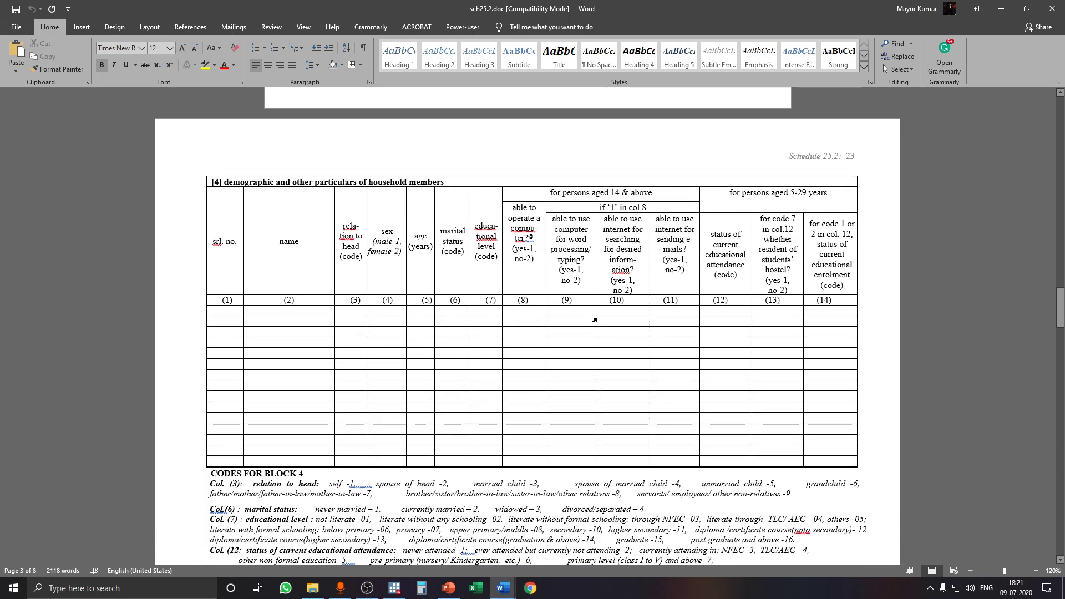
{"action": "scroll", "coordinate": [597, 319], "scroll_direction": "down", "scroll_amount": 5}
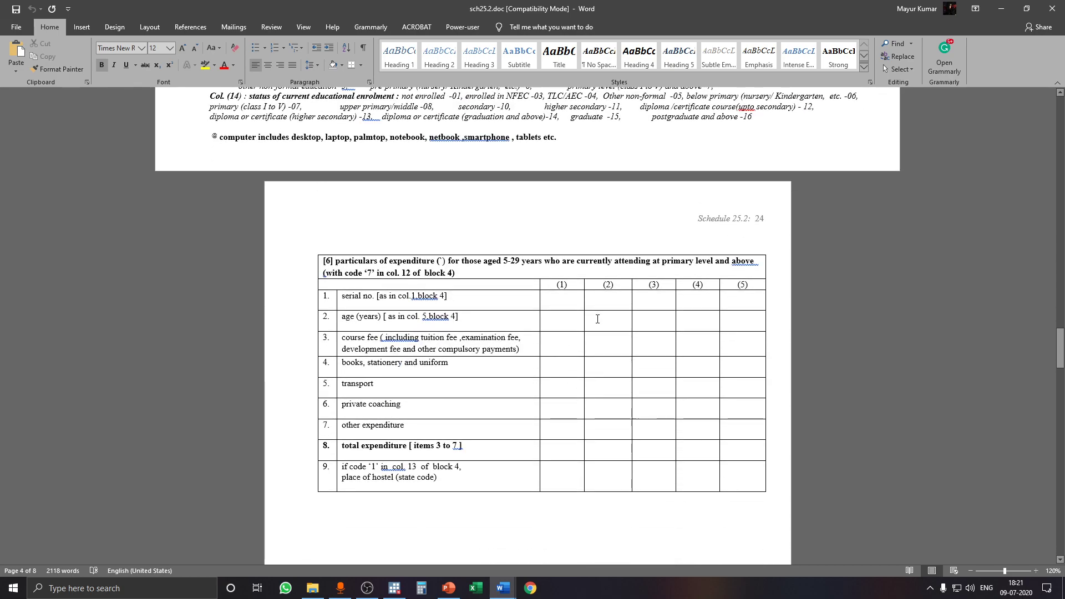
{"action": "scroll", "coordinate": [597, 319], "scroll_direction": "down", "scroll_amount": 12}
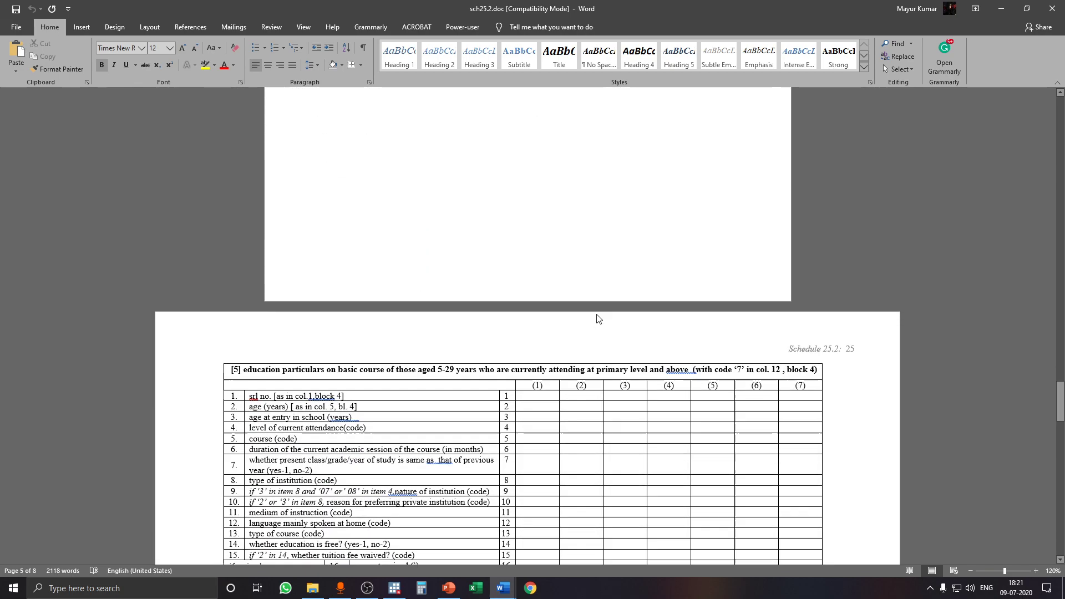
{"action": "scroll", "coordinate": [598, 315], "scroll_direction": "down", "scroll_amount": 17}
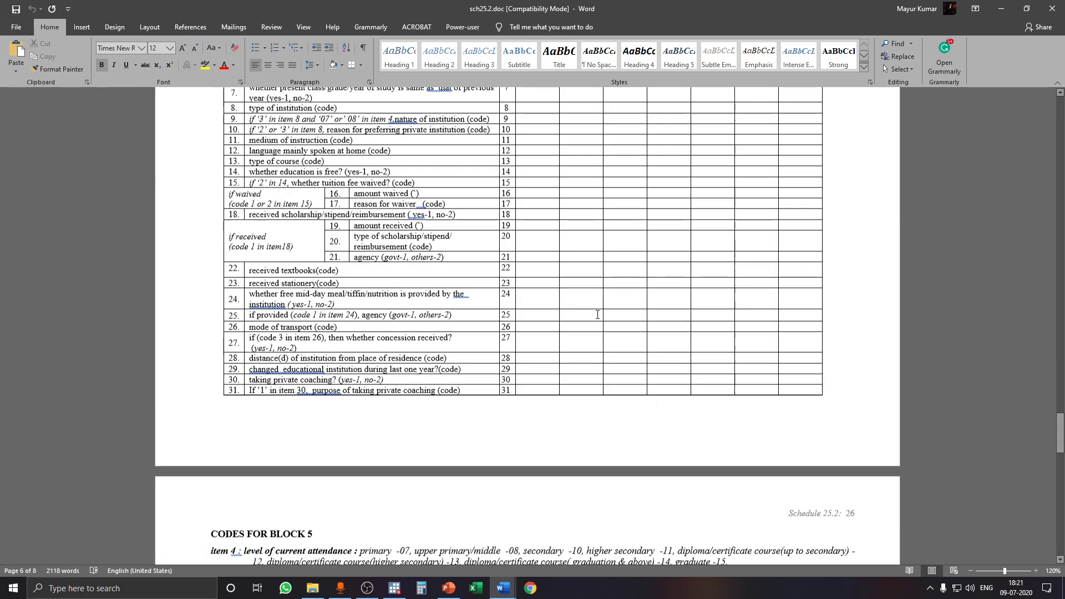
{"action": "scroll", "coordinate": [597, 315], "scroll_direction": "down", "scroll_amount": 13}
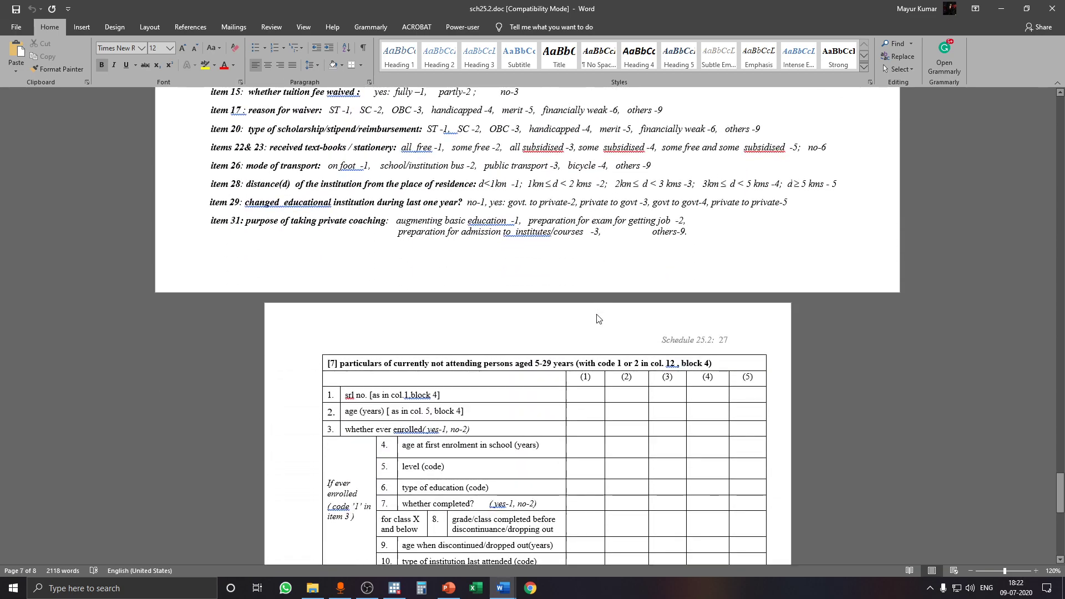
{"action": "scroll", "coordinate": [597, 314], "scroll_direction": "down", "scroll_amount": 12}
{"action": "scroll", "coordinate": [693, 329], "scroll_direction": "up", "scroll_amount": 15}
{"action": "left_click_drag", "start_coordinate": [1059, 497], "coordinate": [1060, 245]}
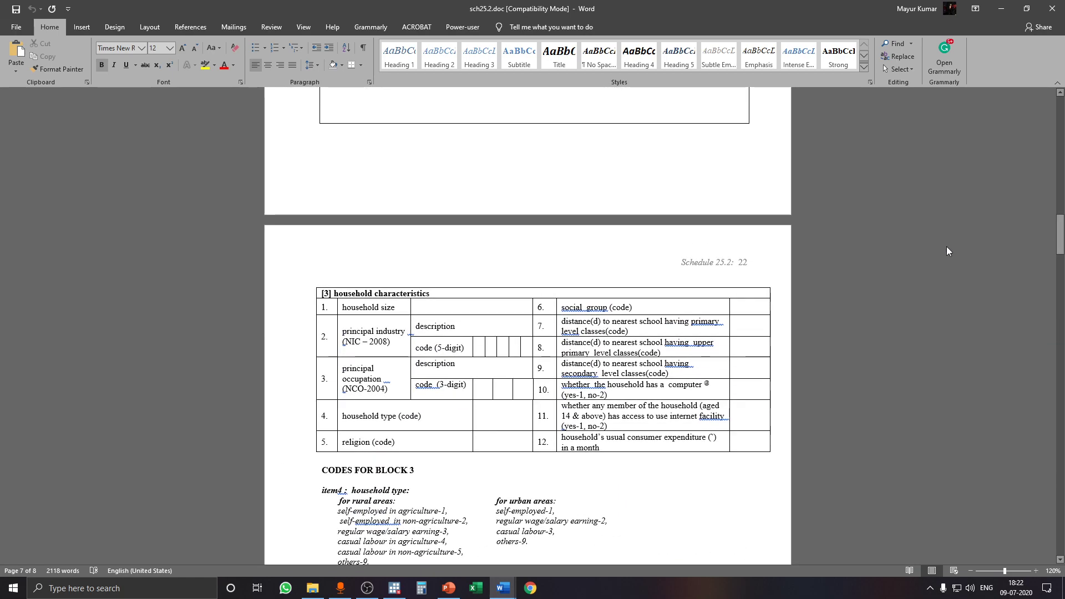
{"action": "scroll", "coordinate": [836, 282], "scroll_direction": "up", "scroll_amount": 3}
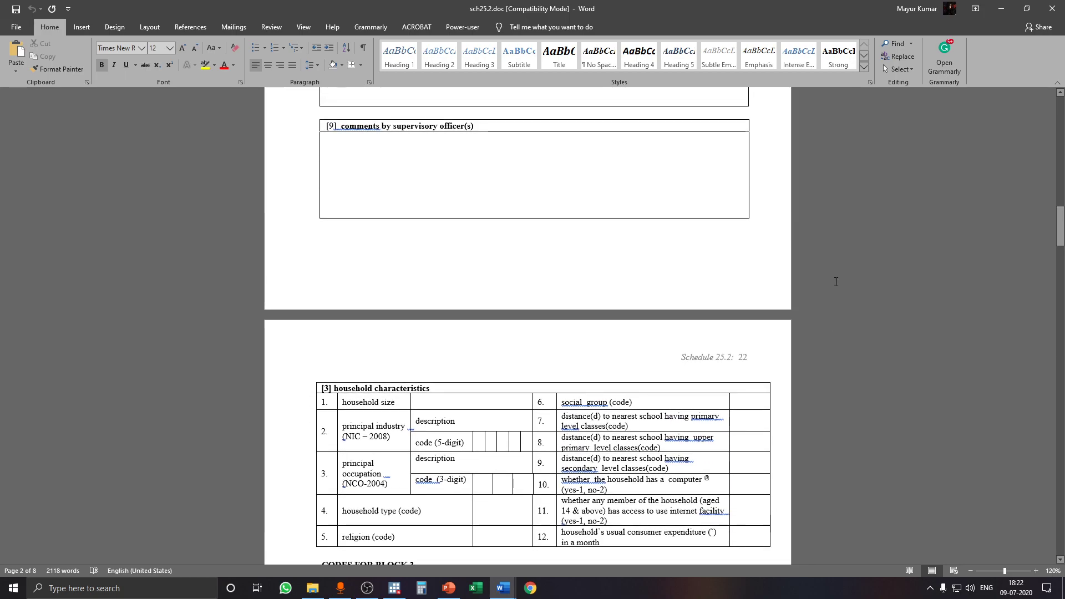
{"action": "scroll", "coordinate": [836, 281], "scroll_direction": "up", "scroll_amount": 15}
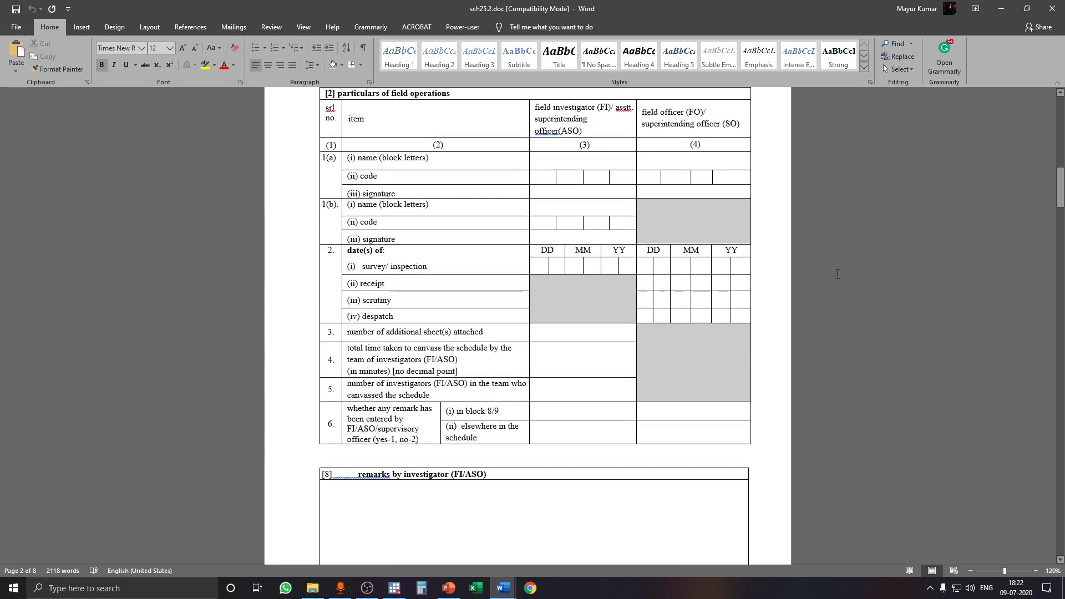
{"action": "scroll", "coordinate": [838, 274], "scroll_direction": "up", "scroll_amount": 3}
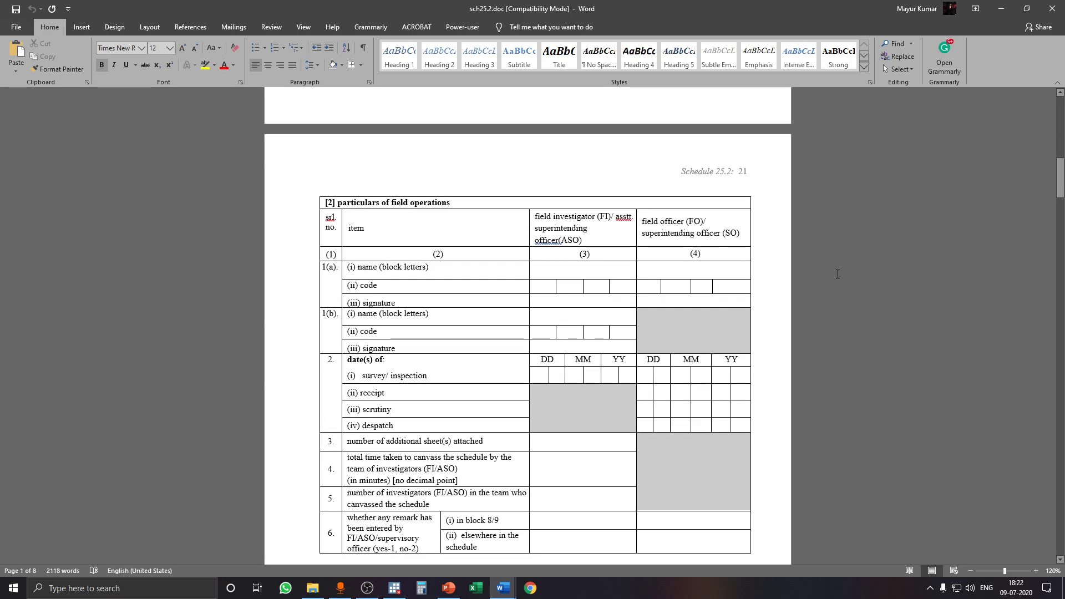
Step: Return to Stata and convert household consumer expenditure b15 to numeric, trying destring b15, replace before forcing it with destring b15, replace force
{"action": "scroll", "coordinate": [838, 274], "scroll_direction": "up", "scroll_amount": 18}
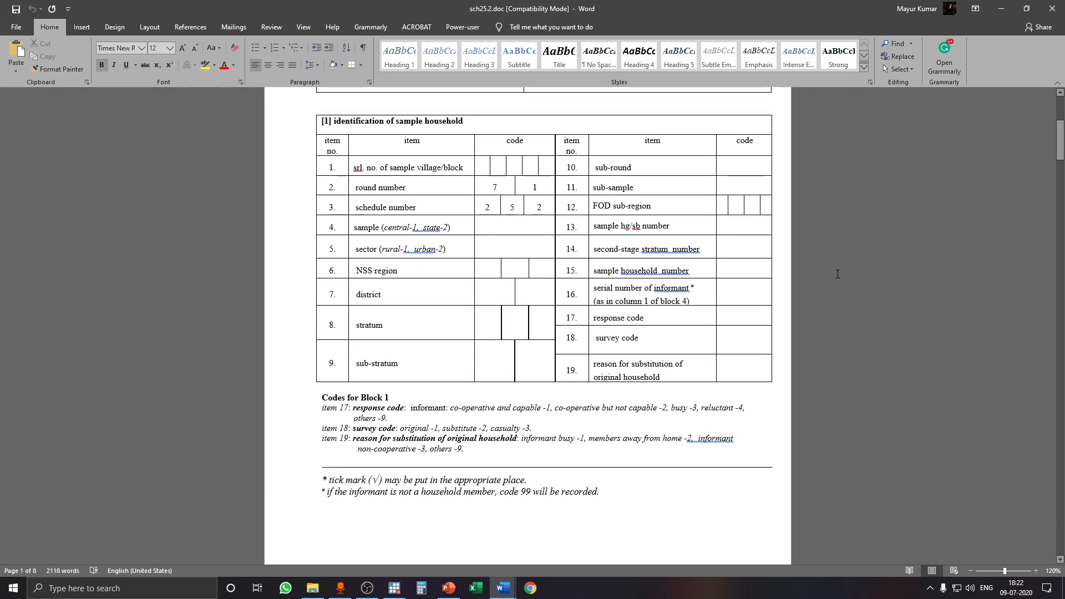
{"action": "left_click", "coordinate": [1001, 8]}
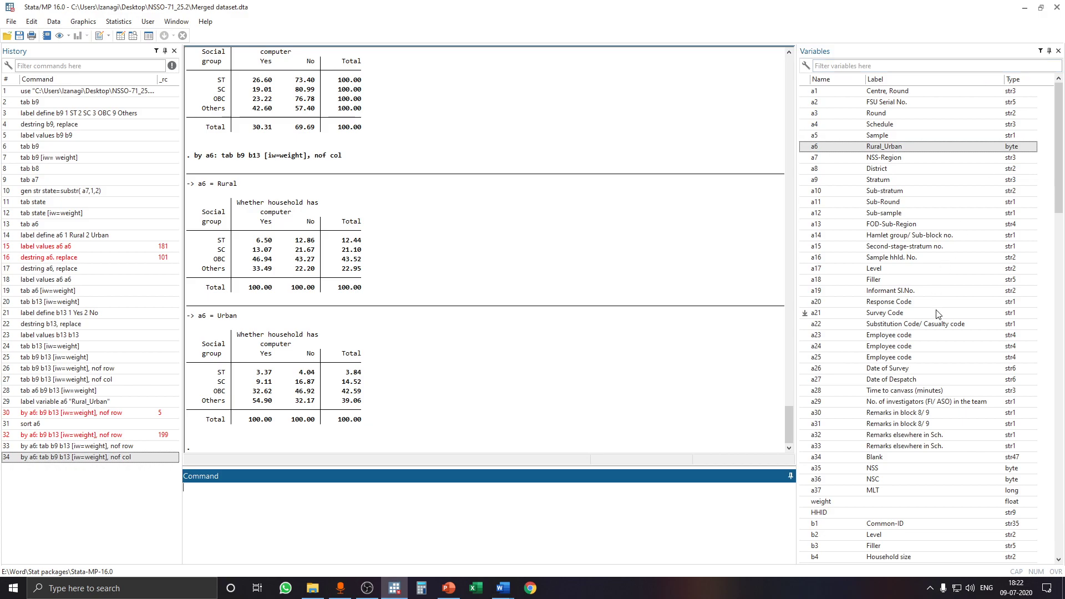
{"action": "scroll", "coordinate": [936, 316], "scroll_direction": "down", "scroll_amount": 11}
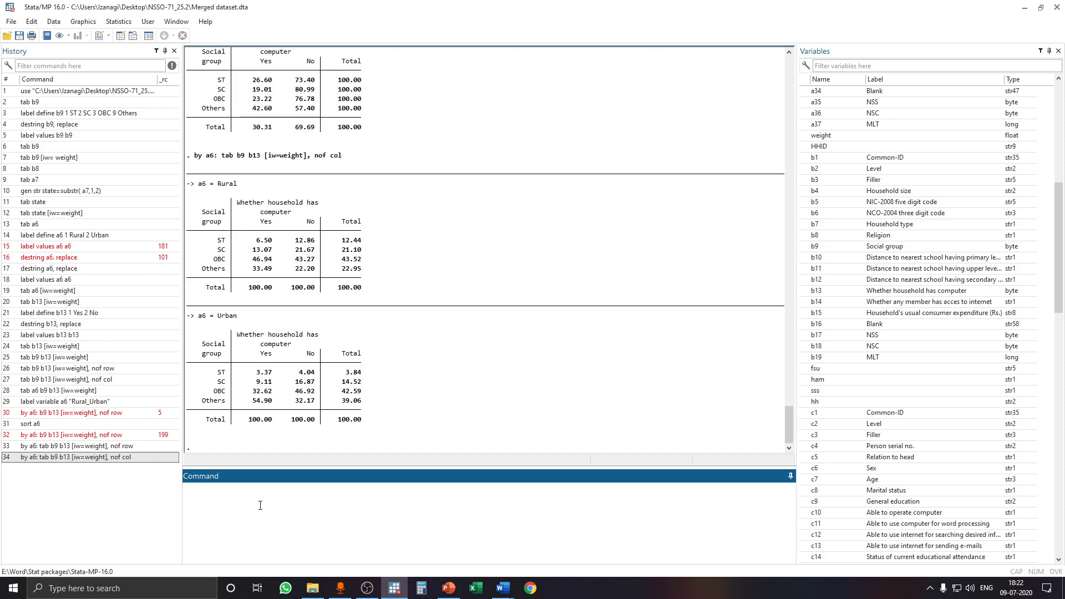
{"action": "type", "text": "destring"}
{"action": "double_click", "coordinate": [805, 313]}
{"action": "left_click", "coordinate": [344, 497]}
{"action": "type", "text": ", replace"}
{"action": "key", "text": "Return"}
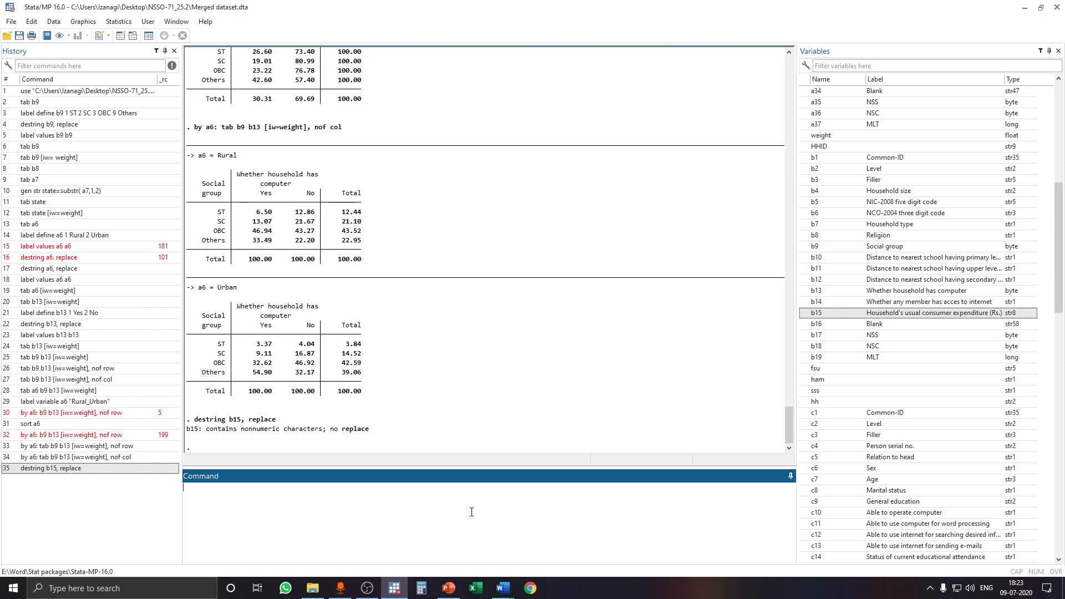
{"action": "type", "text": "destring b15, replace force"}
{"action": "key", "text": "Return"}
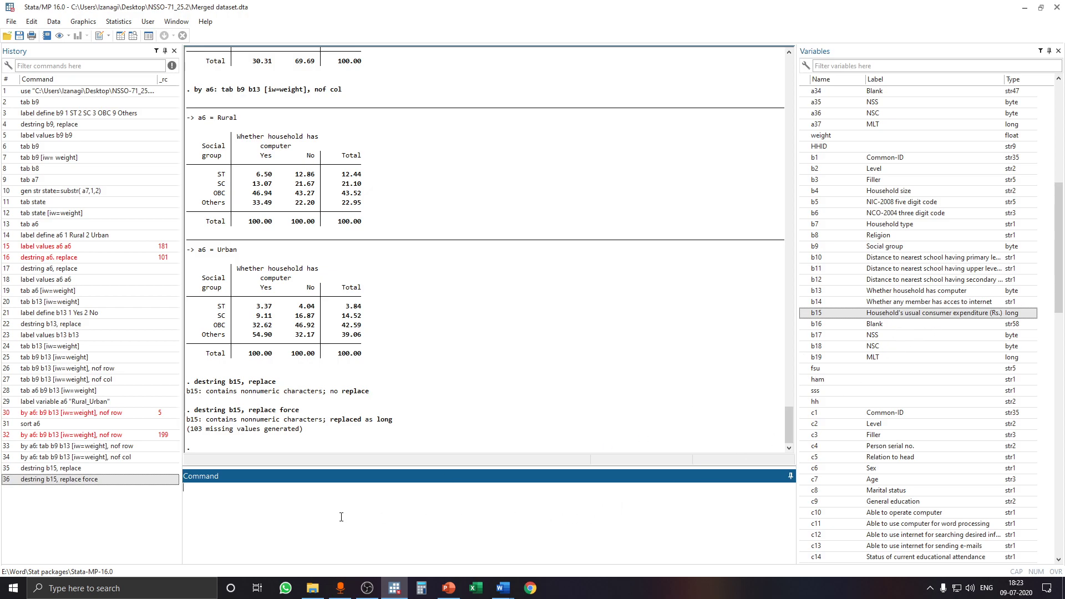
Step: Produce weighted summary statistics of household consumer expenditure with summarize b15 [iw=weight]
{"action": "type", "text": "summarize"}
{"action": "double_click", "coordinate": [813, 313]}
{"action": "left_click", "coordinate": [302, 501]}
{"action": "type", "text": "[iw=weight]"}
{"action": "key", "text": "Return"}
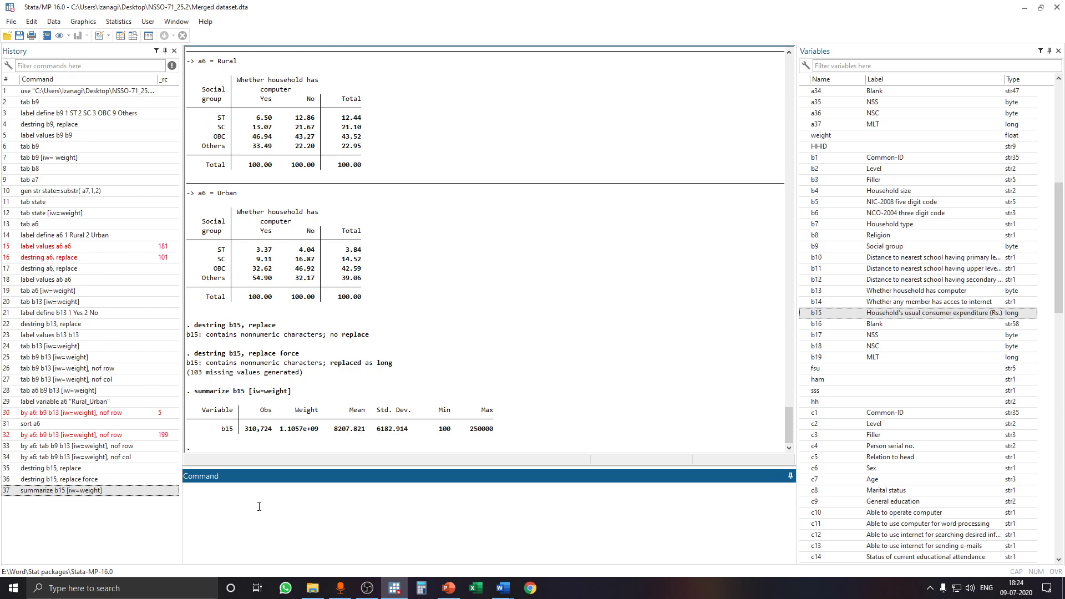
Step: Estimate the weighted mean of household consumer expenditure with mean b15 [iw=weight]
{"action": "type", "text": "mean"}
{"action": "left_click", "coordinate": [804, 313]}
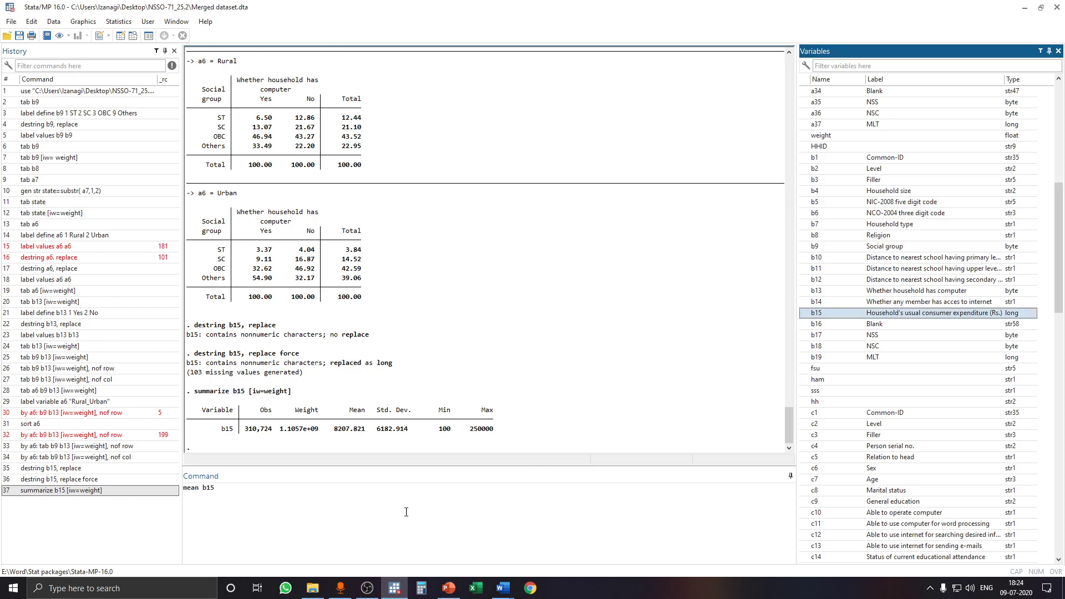
{"action": "left_click", "coordinate": [351, 502]}
{"action": "type", "text": "["}
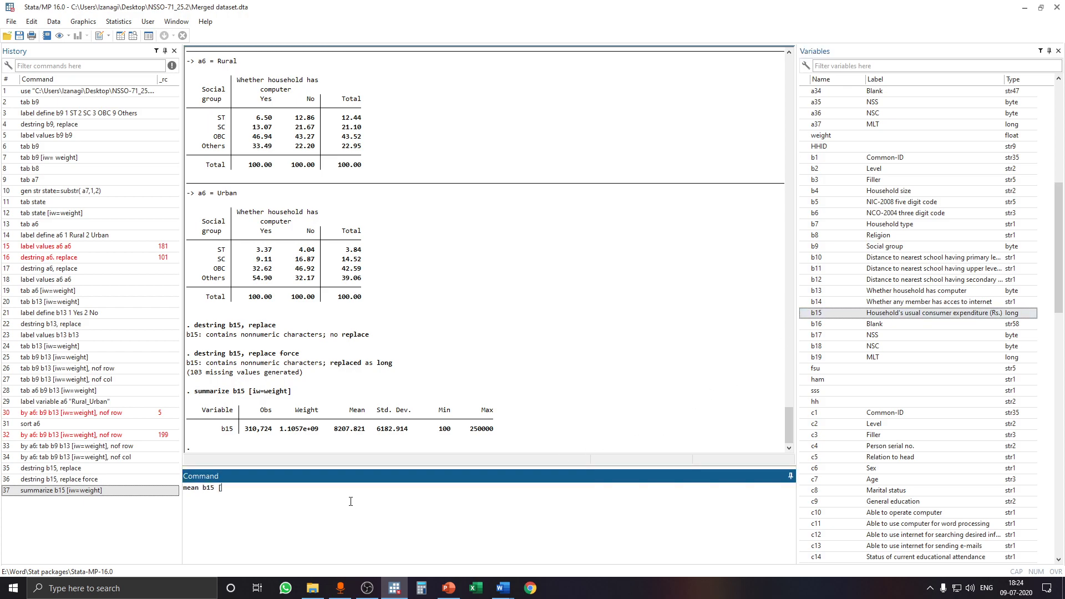
{"action": "type", "text": "iw=weight"}
{"action": "key", "text": "Return"}
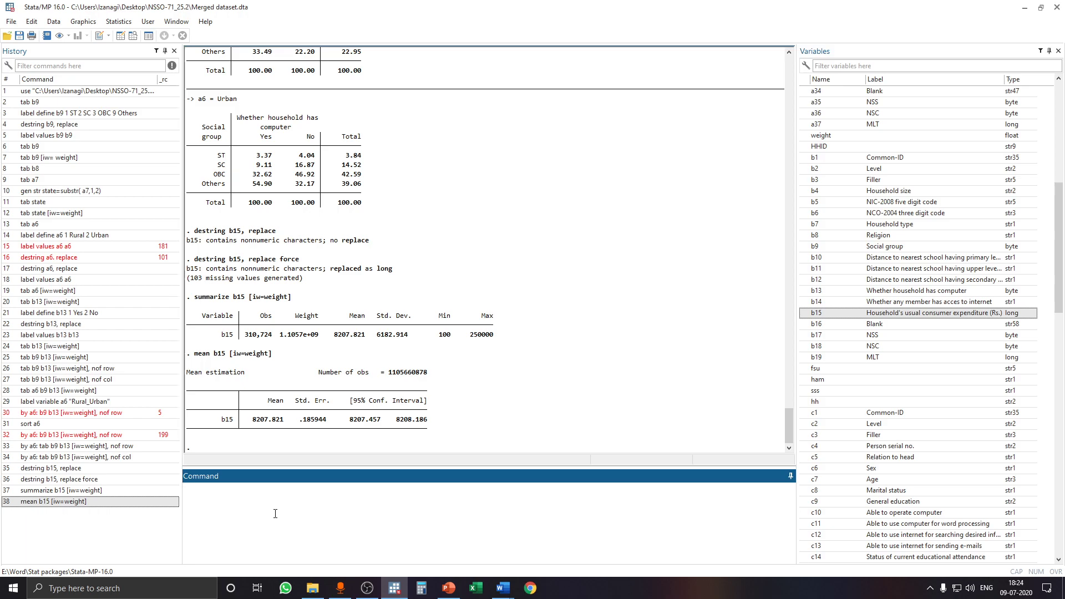
Step: Estimate the weighted mean consumer expenditure separately for rural and urban sectors with mean b15 [iw=weight], over (a6)
{"action": "type", "text": "mean b15 [iw=wei"}
{"action": "type", "text": "ght], over"}
{"action": "scroll", "coordinate": [915, 319], "scroll_direction": "up", "scroll_amount": 8}
{"action": "scroll", "coordinate": [914, 313], "scroll_direction": "up", "scroll_amount": 3}
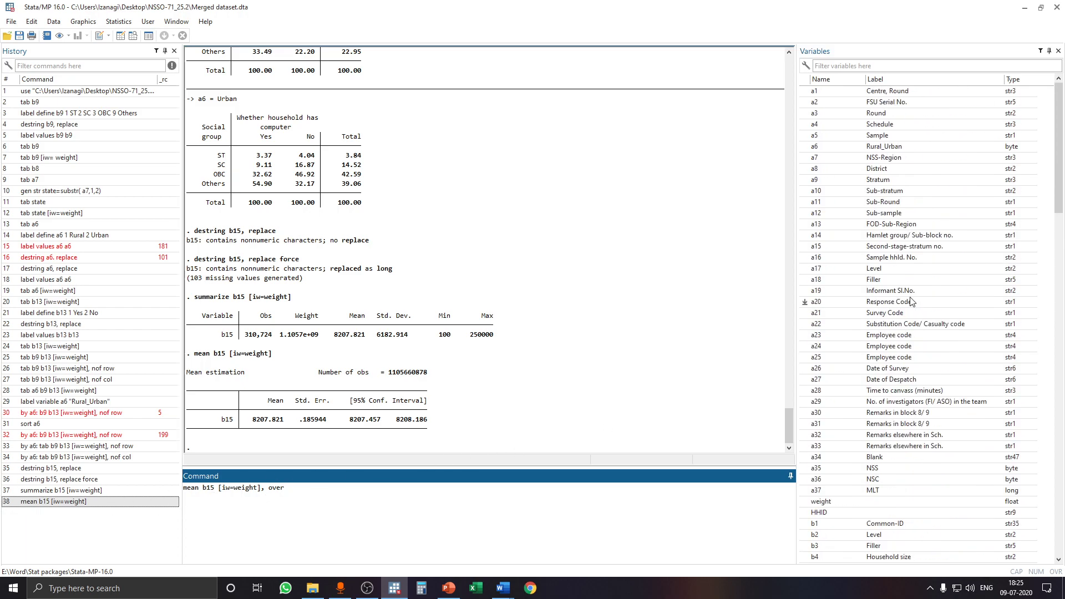
{"action": "left_click", "coordinate": [805, 147]}
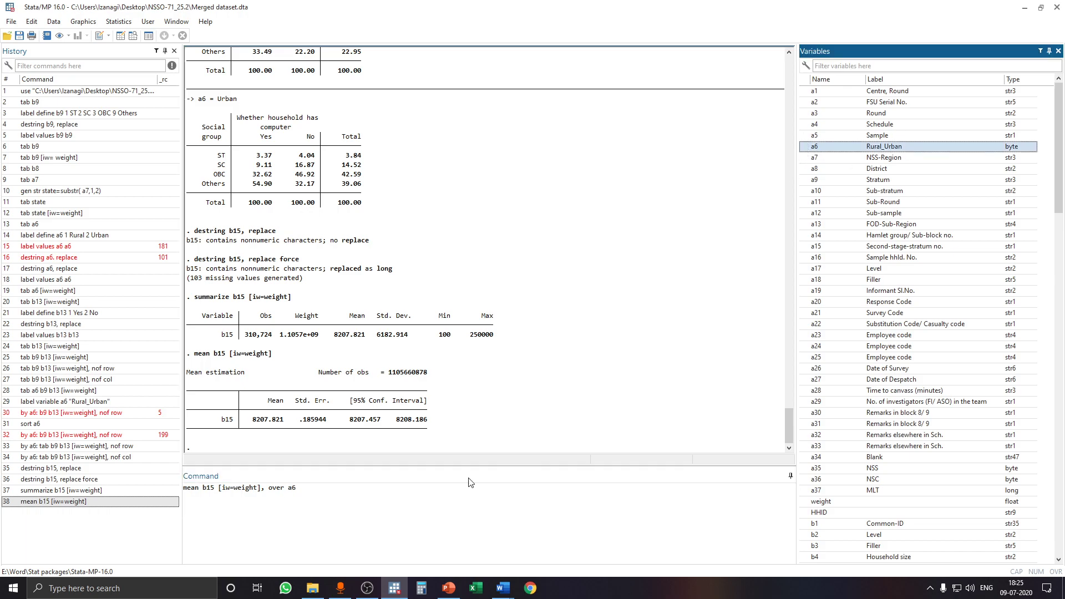
{"action": "left_click", "coordinate": [314, 489]}
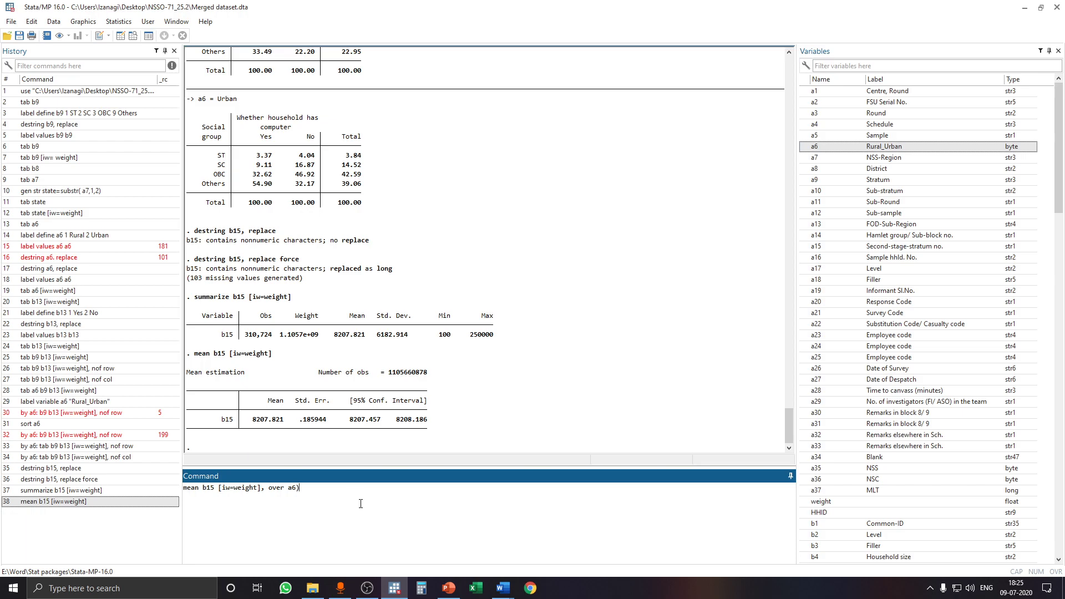
{"action": "type", "text": "("}
{"action": "key", "text": "Return"}
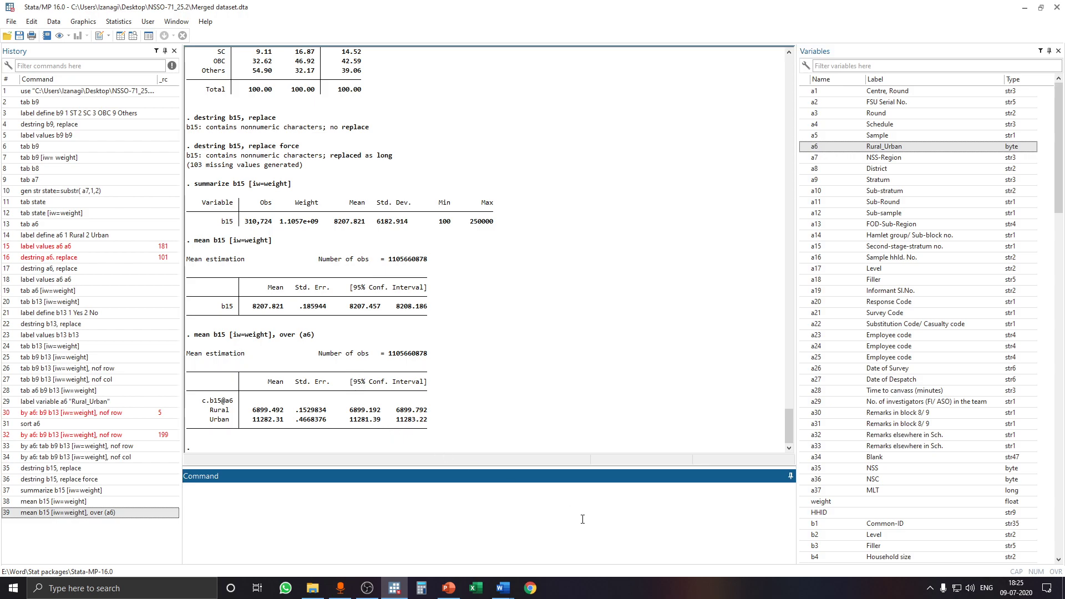
Step: Check the methods slide in PowerPoint, return to Stata and tabulate religion with tab b8
{"action": "left_click", "coordinate": [448, 589]}
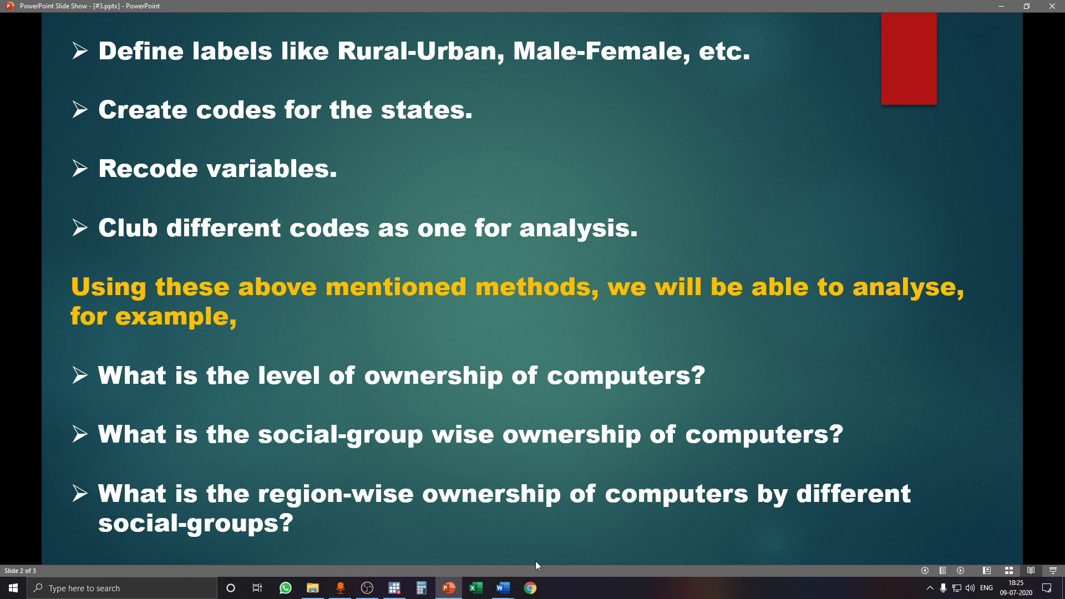
{"action": "left_click", "coordinate": [449, 589]}
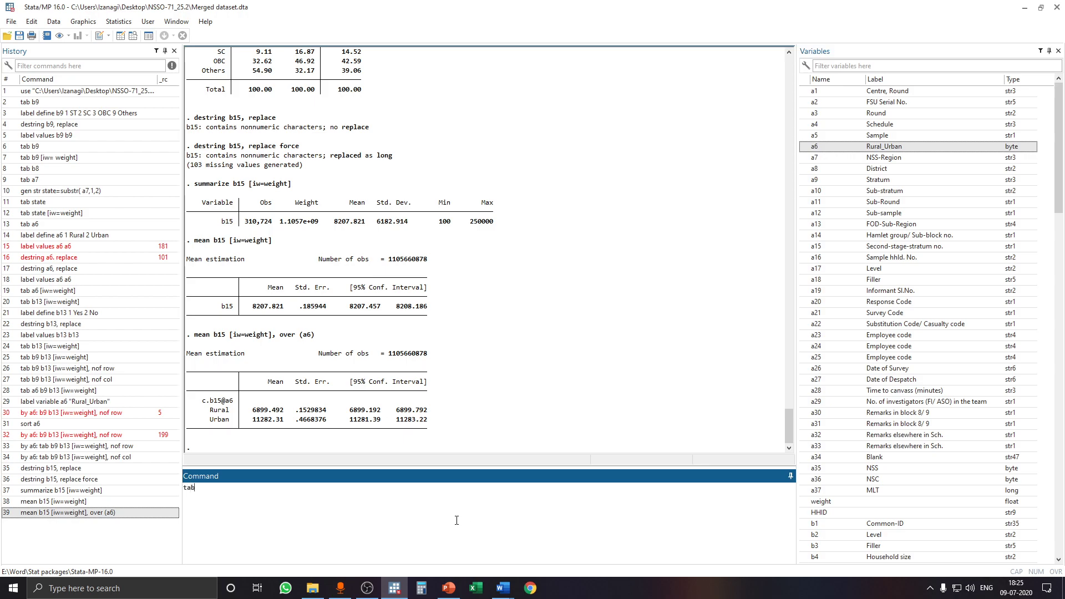
{"action": "scroll", "coordinate": [823, 409], "scroll_direction": "down", "scroll_amount": 6}
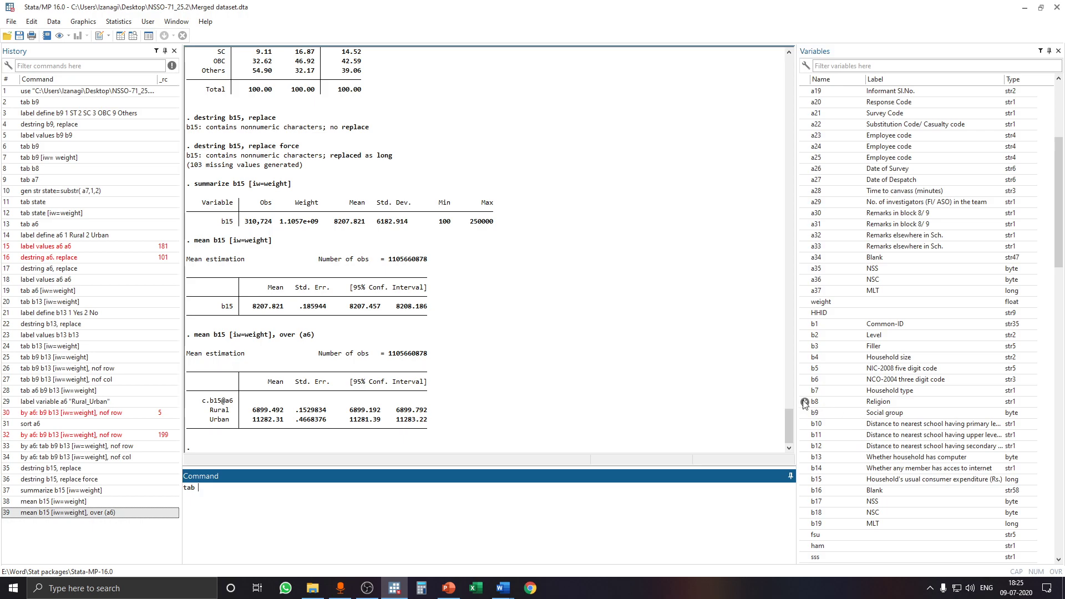
{"action": "left_click", "coordinate": [806, 403]}
{"action": "left_click", "coordinate": [282, 524]}
{"action": "key", "text": "Return"}
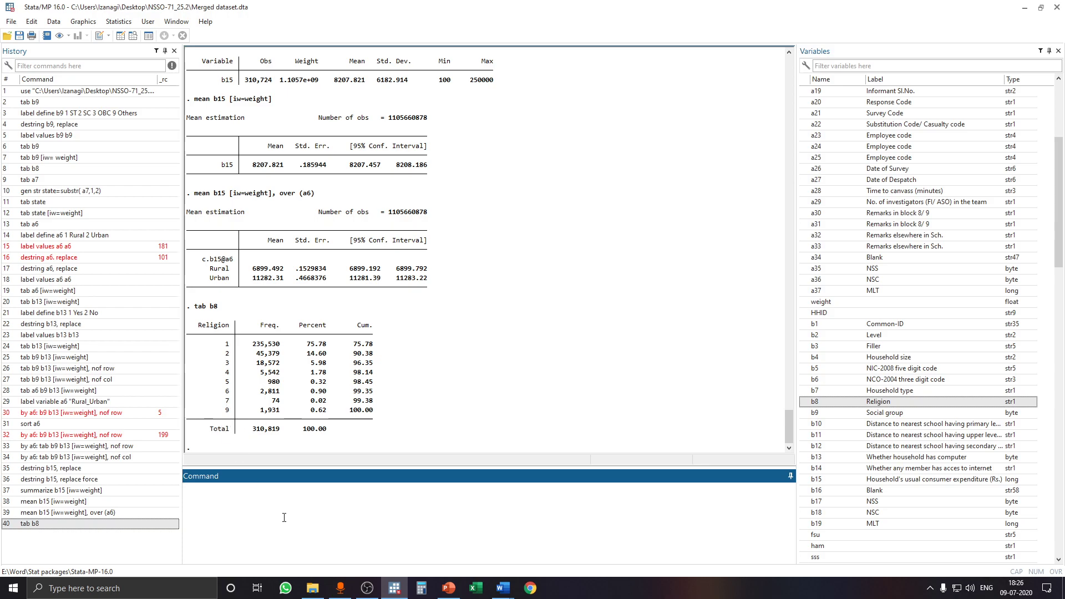
Step: Convert religion to numeric with destring b8, replace and run recode b8 (9=8), gen(religion)
{"action": "type", "text": "estring b8, replace"}
{"action": "key", "text": "Return"}
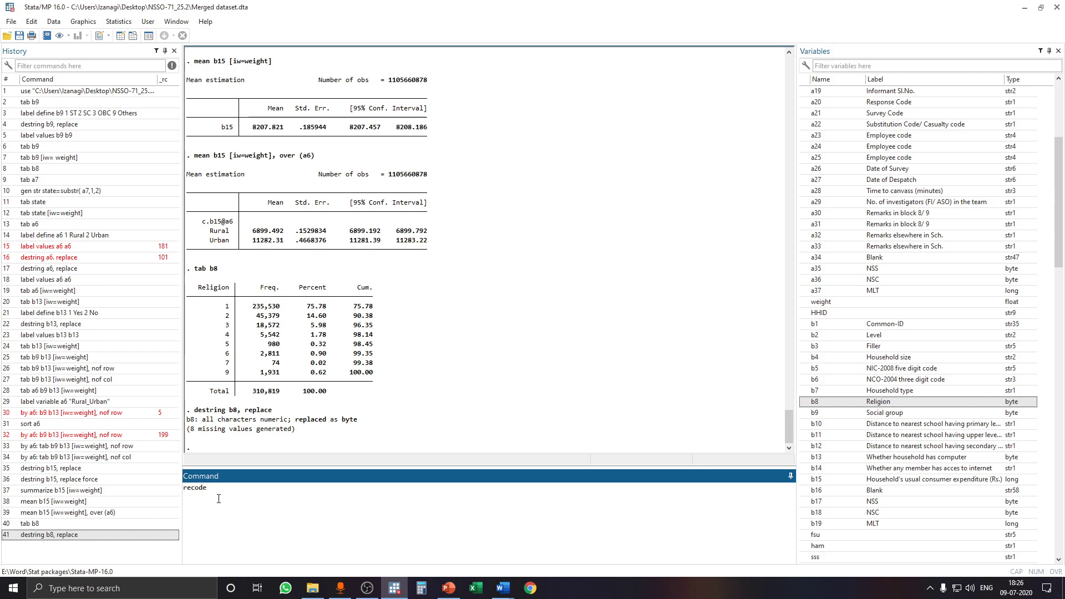
{"action": "left_click", "coordinate": [804, 401]}
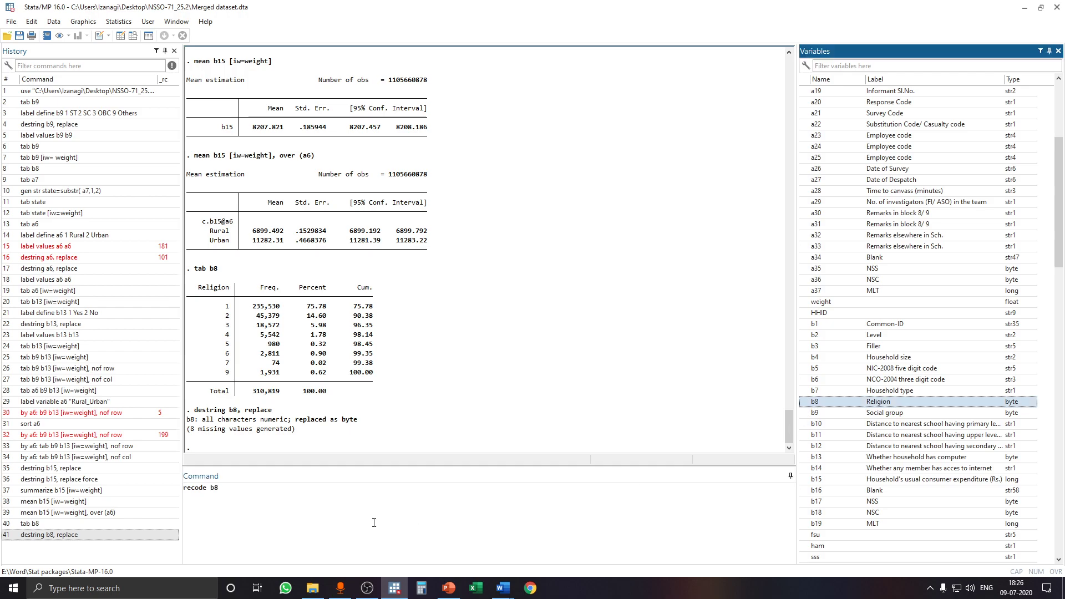
{"action": "left_click", "coordinate": [314, 510]}
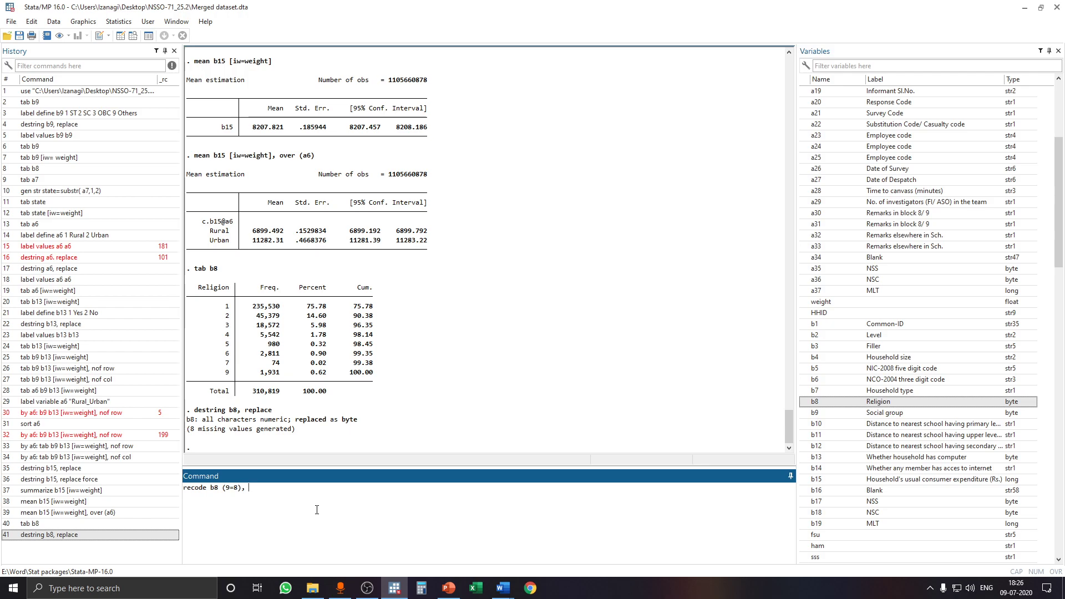
{"action": "type", "text": "ge"}
{"action": "type", "text": "ligion)"}
{"action": "key", "text": "Return"}
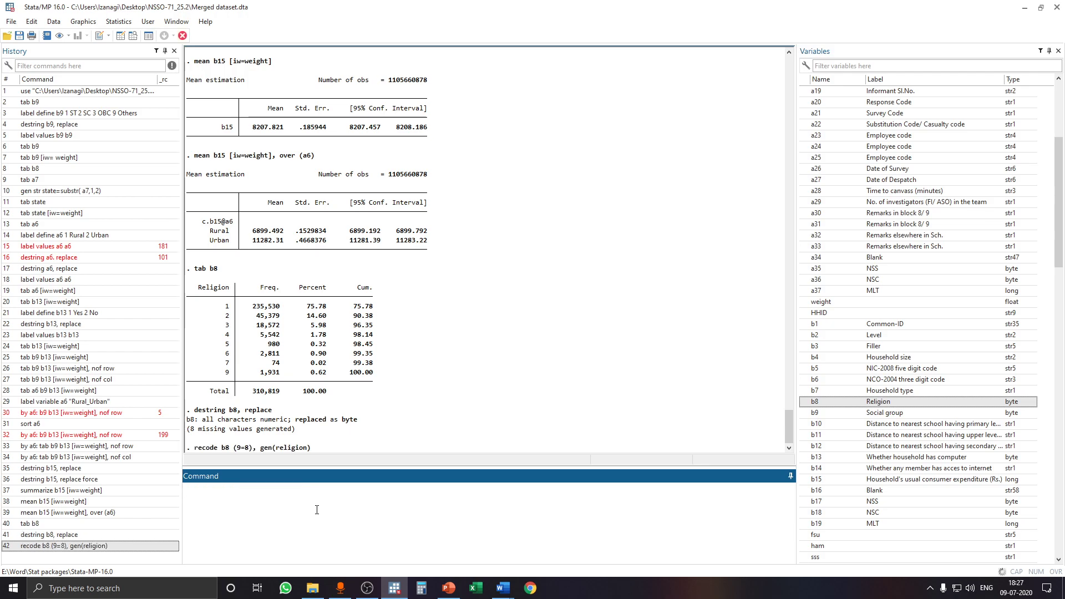
Step: Tabulate the recoded religion variable with tab religion
{"action": "left_click_drag", "start_coordinate": [1061, 221], "coordinate": [1062, 509]}
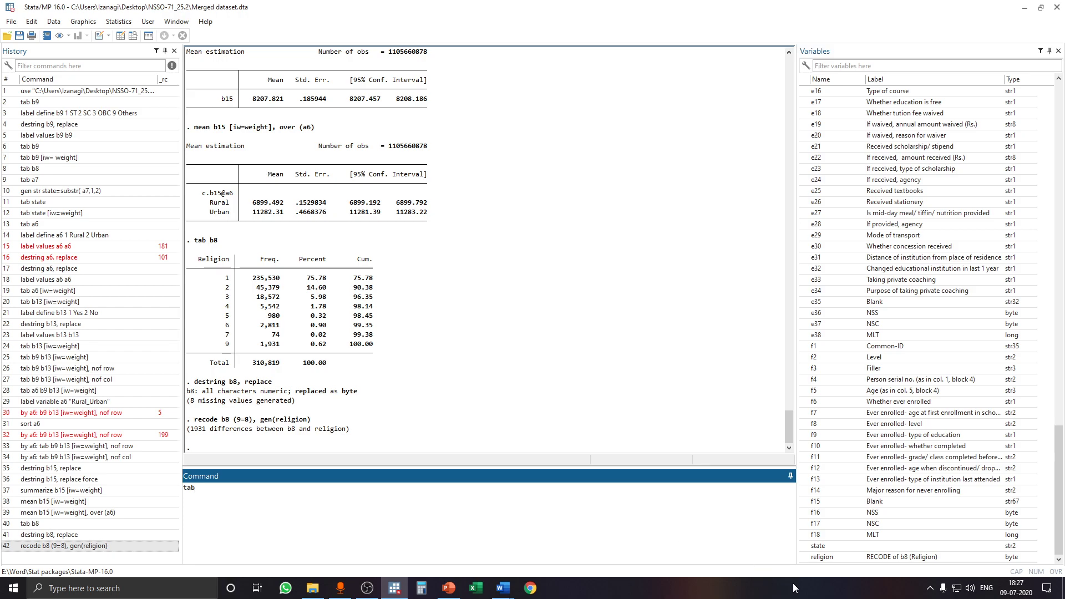
{"action": "left_click", "coordinate": [806, 557]}
{"action": "key", "text": "Return"}
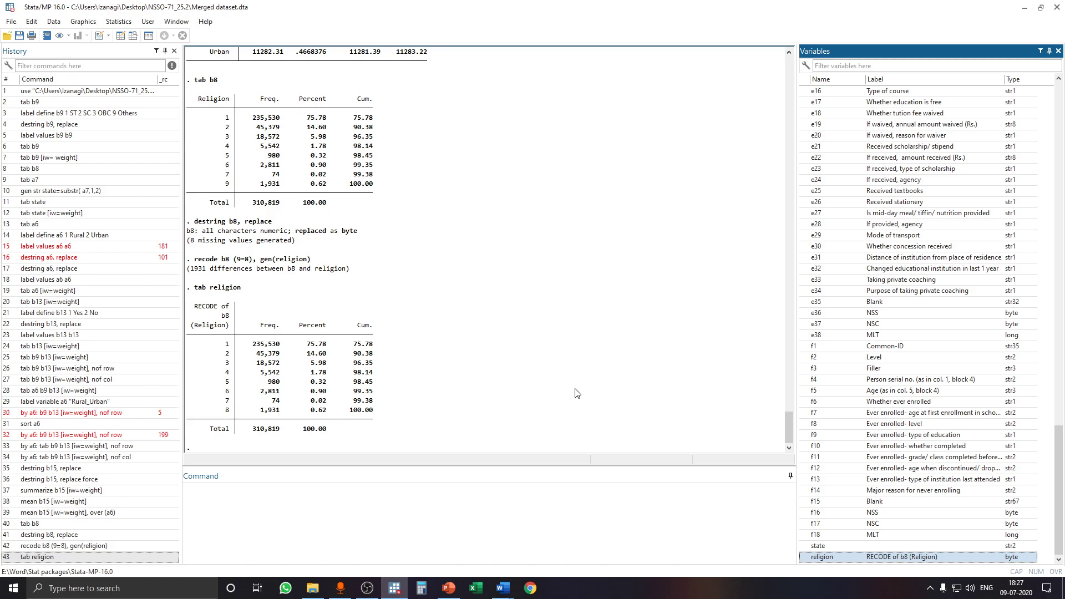
Step: Switch to the sch25.2.doc schedule in Word and examine the item 5 religion codes for block 3
{"action": "mouse_move", "coordinate": [503, 588]}
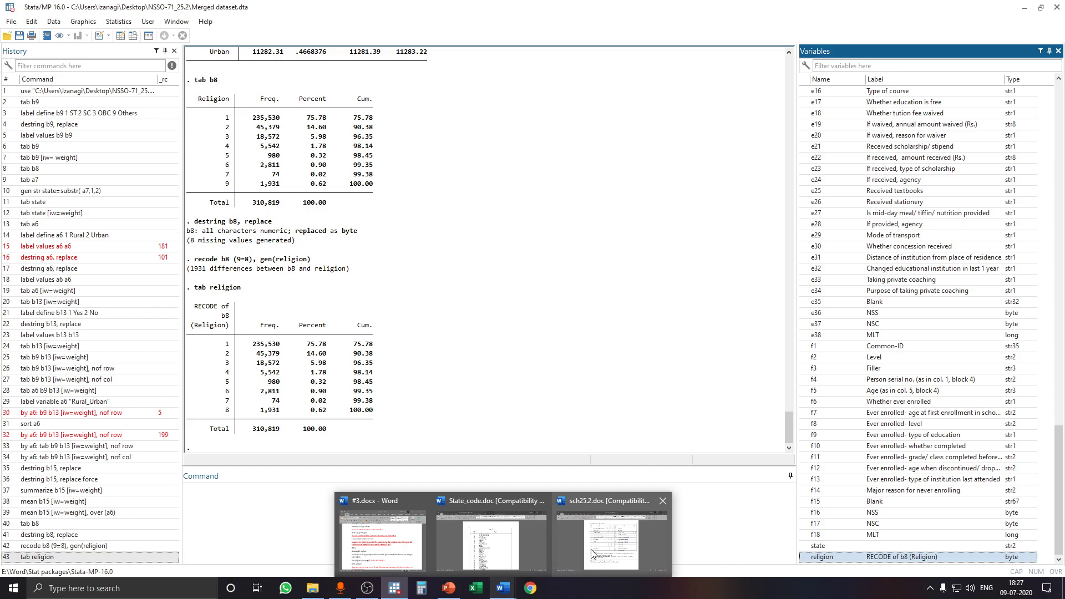
{"action": "left_click", "coordinate": [592, 553]}
{"action": "scroll", "coordinate": [470, 428], "scroll_direction": "up", "scroll_amount": 9}
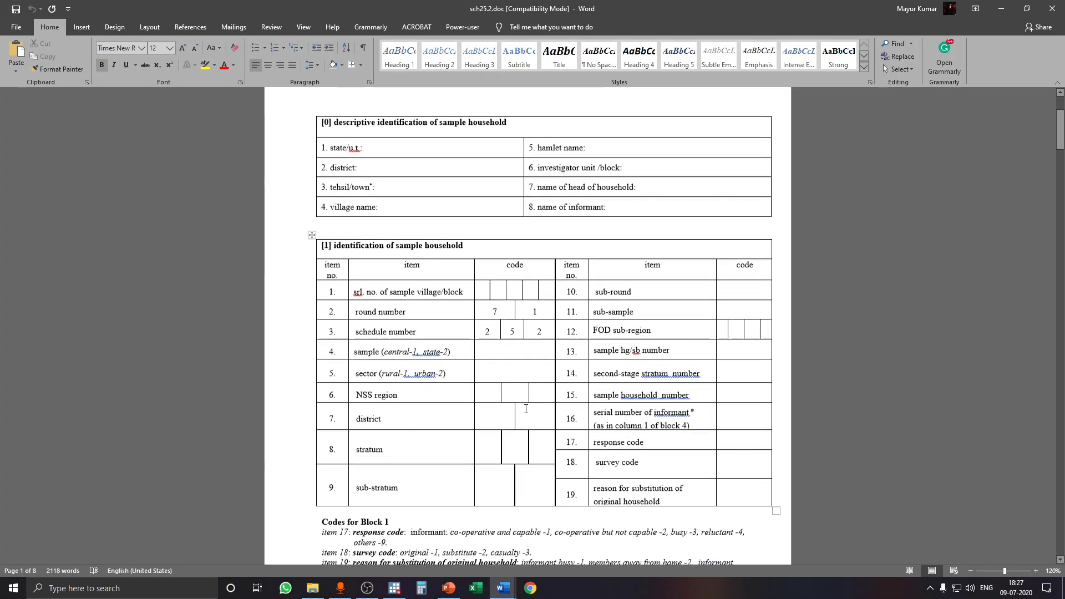
{"action": "scroll", "coordinate": [519, 400], "scroll_direction": "down", "scroll_amount": 15}
{"action": "scroll", "coordinate": [519, 399], "scroll_direction": "down", "scroll_amount": 20}
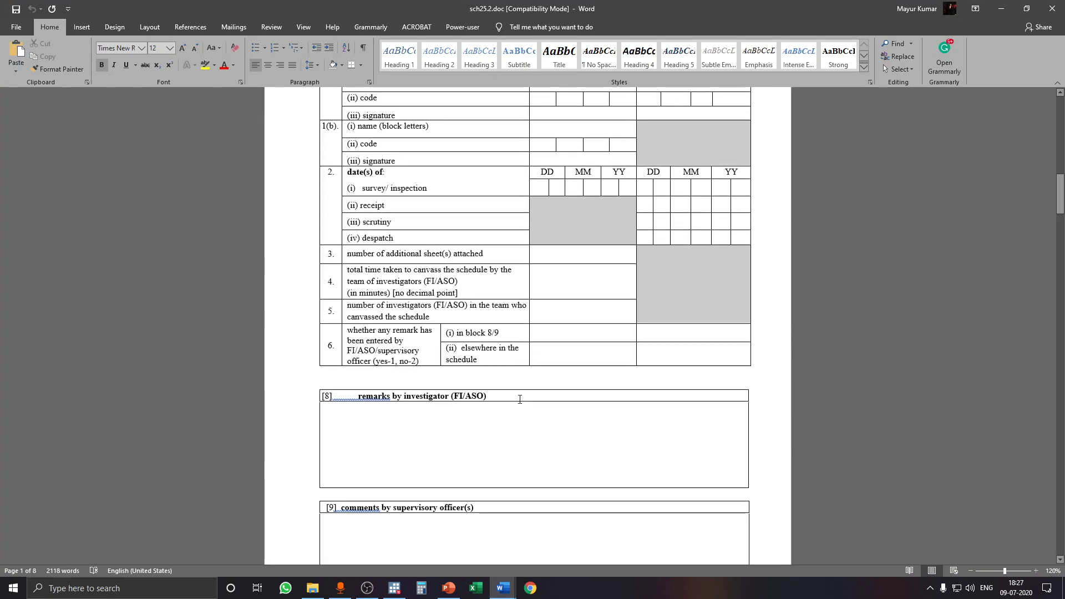
{"action": "scroll", "coordinate": [520, 399], "scroll_direction": "down", "scroll_amount": 1}
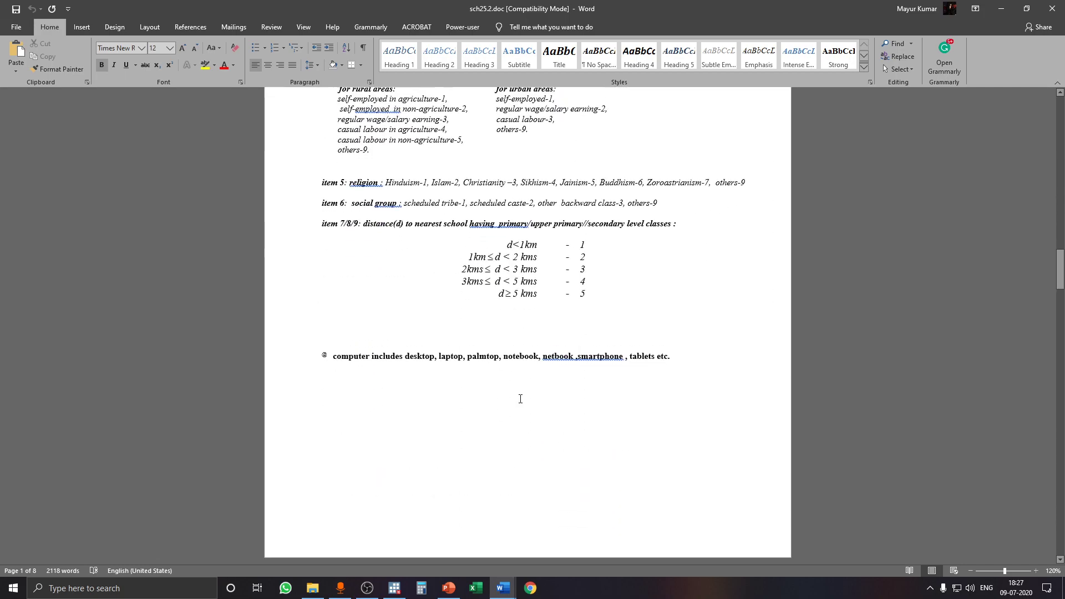
{"action": "scroll", "coordinate": [521, 397], "scroll_direction": "up", "scroll_amount": 1}
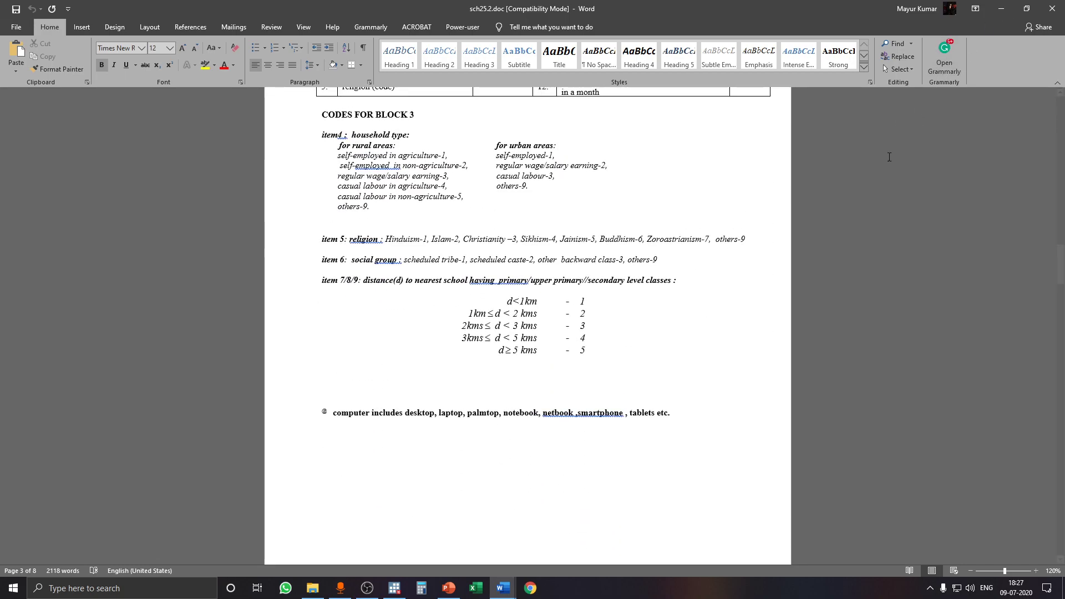
Step: Return to Stata and club religion codes 3 to 9 into one category with recode b8 (3/9=3), gen(Hindu_Muslim_Other)
{"action": "left_click", "coordinate": [1001, 8]}
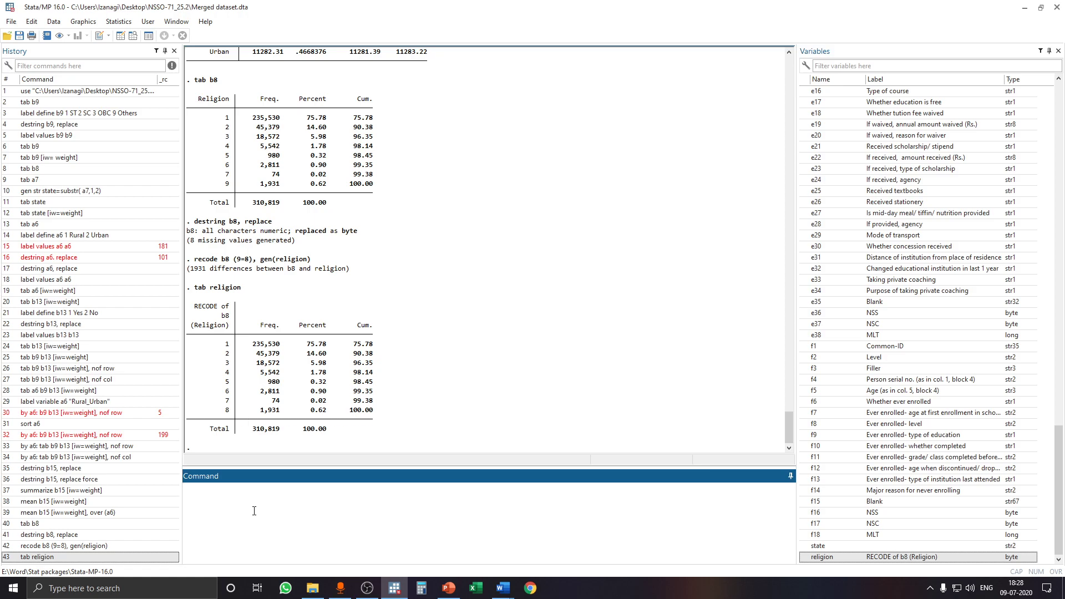
{"action": "type", "text": "ecode"}
{"action": "scroll", "coordinate": [886, 377], "scroll_direction": "up", "scroll_amount": 8}
{"action": "scroll", "coordinate": [886, 378], "scroll_direction": "up", "scroll_amount": 5}
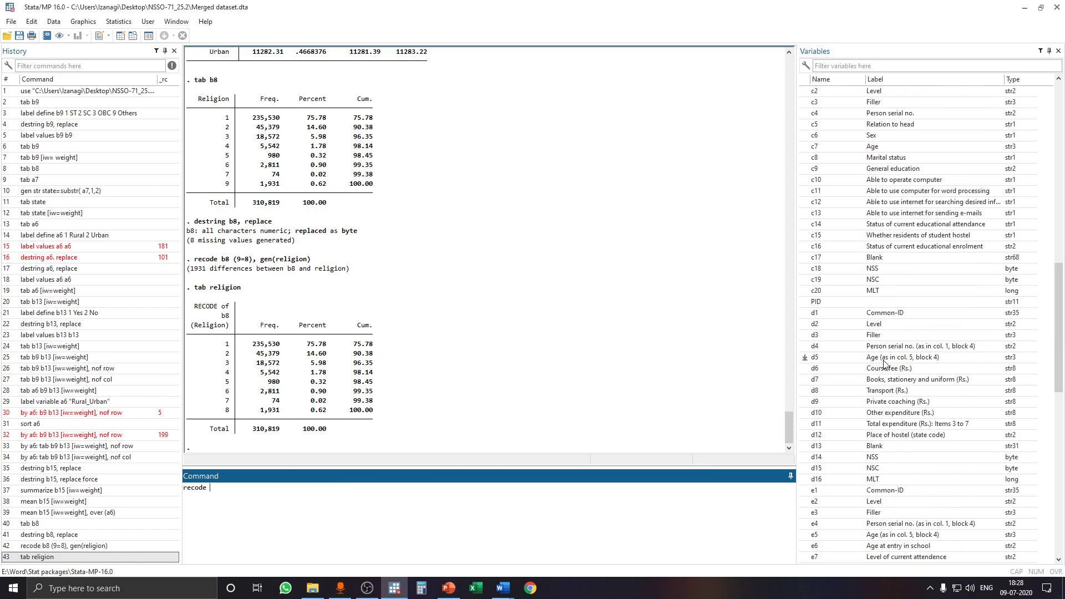
{"action": "scroll", "coordinate": [872, 379], "scroll_direction": "up", "scroll_amount": 1}
{"action": "scroll", "coordinate": [873, 379], "scroll_direction": "up", "scroll_amount": 5}
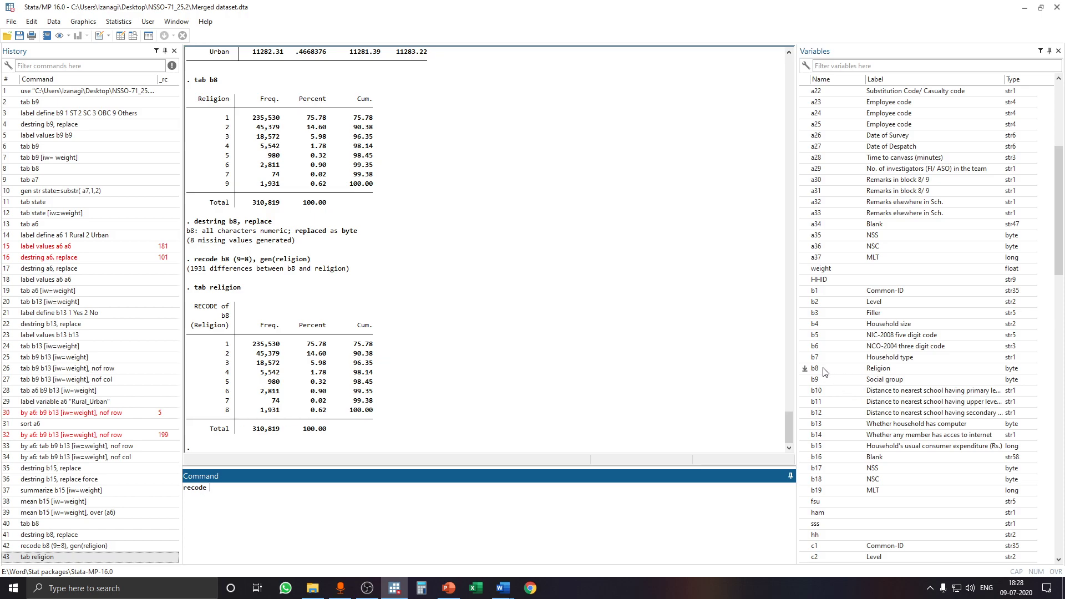
{"action": "double_click", "coordinate": [808, 369]}
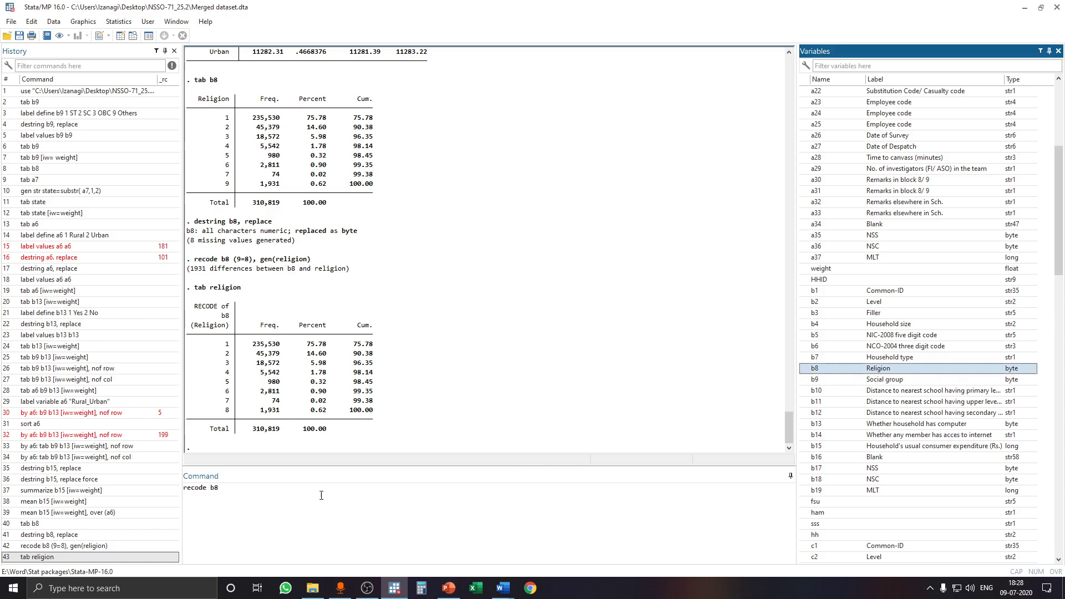
{"action": "left_click", "coordinate": [292, 497]}
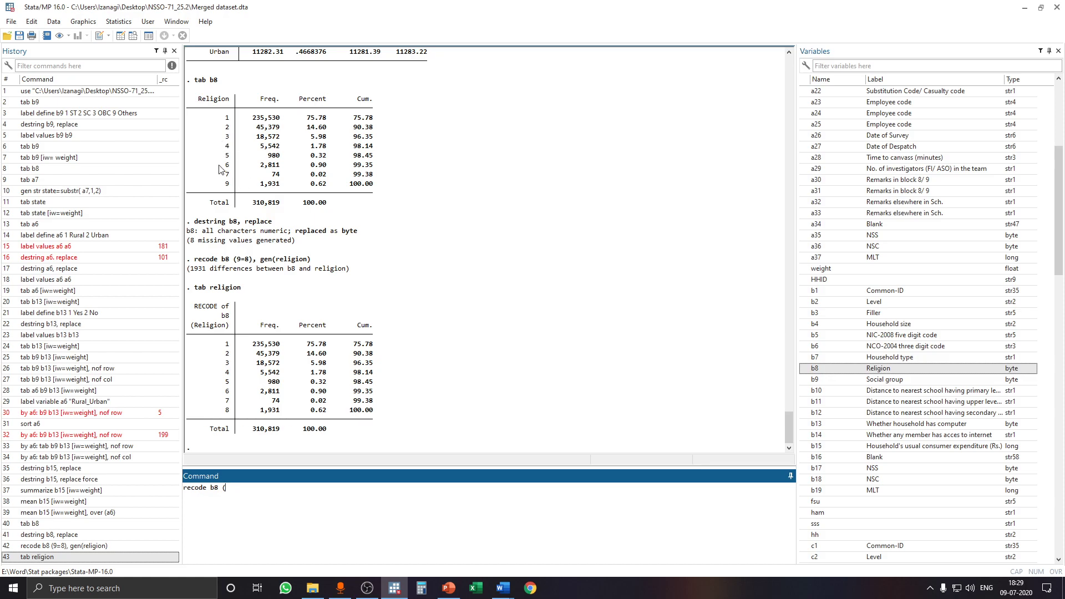
{"action": "type", "text": "3/9=3), gen(Hindu_Muslim_Other"}
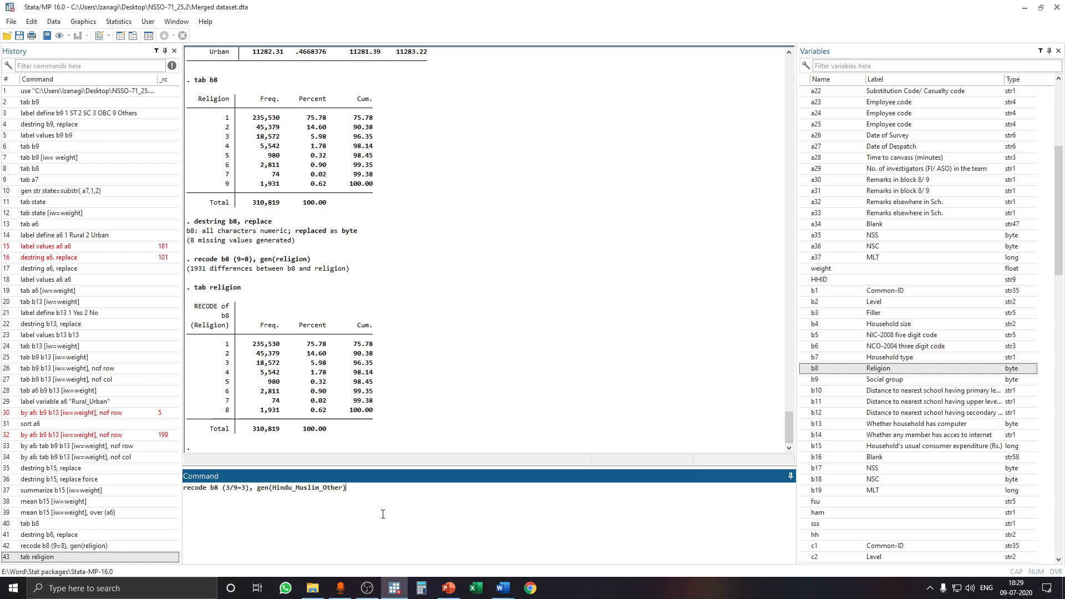
{"action": "key", "text": "Return"}
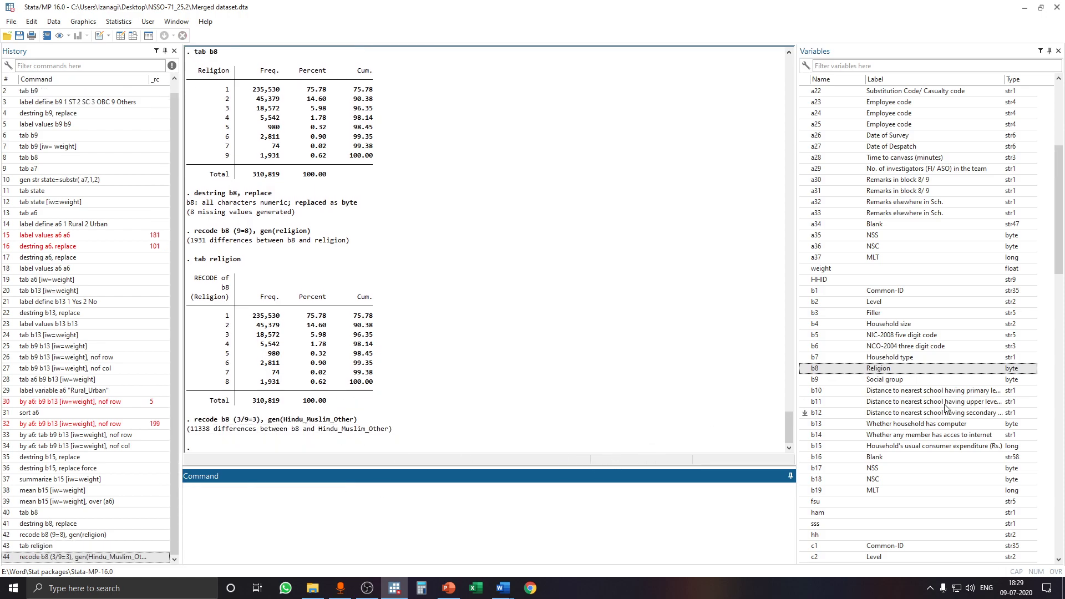
Step: Tabulate the clubbed religion variable with weights by running tab Hindu_Muslim_Other [iw=weight]
{"action": "left_click_drag", "start_coordinate": [1059, 166], "coordinate": [1064, 513]}
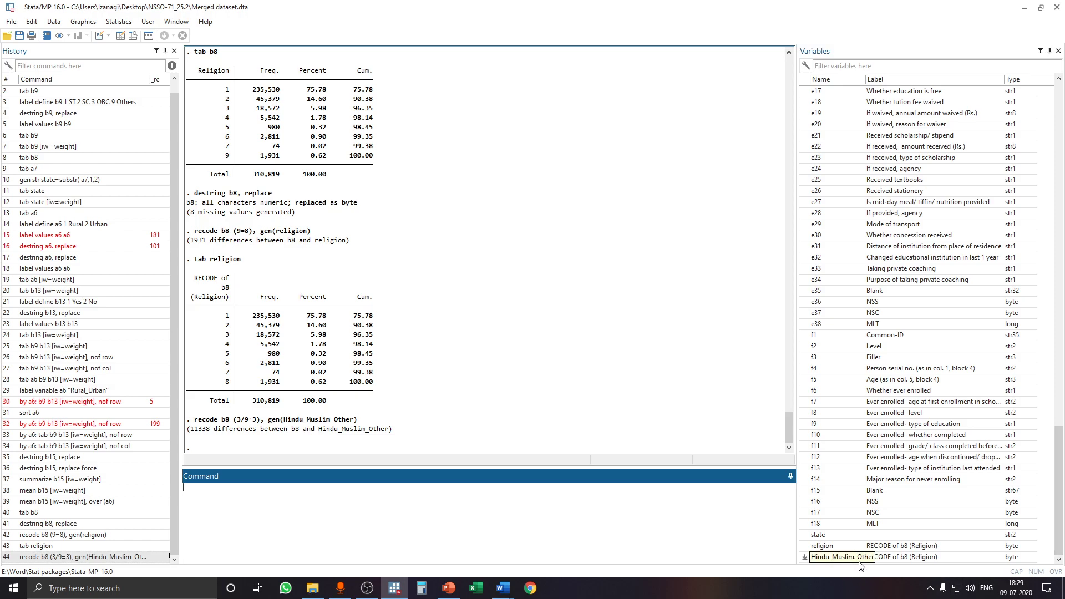
{"action": "type", "text": "tab"}
{"action": "left_click", "coordinate": [806, 557]}
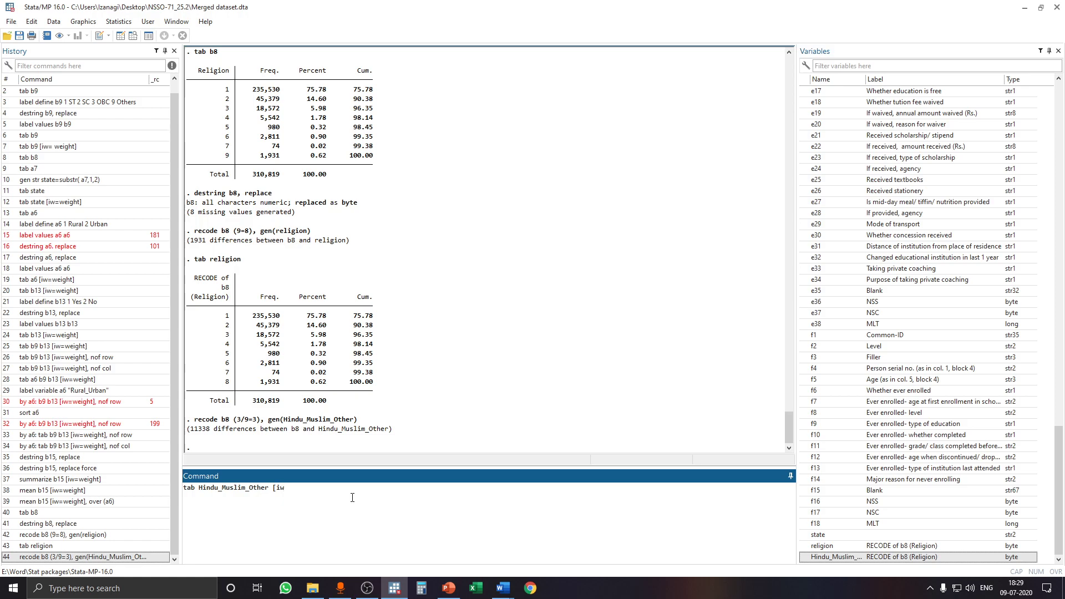
{"action": "type", "text": "[iw=weight"}
{"action": "key", "text": "Return"}
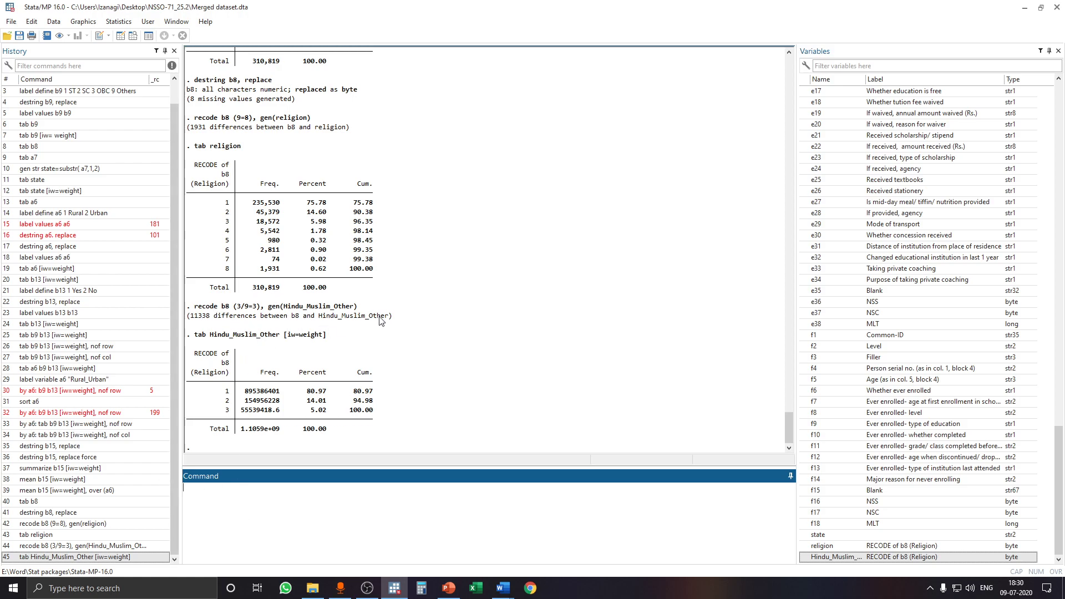
Step: Club religion codes 2 to 9 into one category with recode b8 (2/9=2), gen (Hindu_Nonhindu)
{"action": "type", "text": "recode b8( 2/"}
{"action": "type", "text": "gen"}
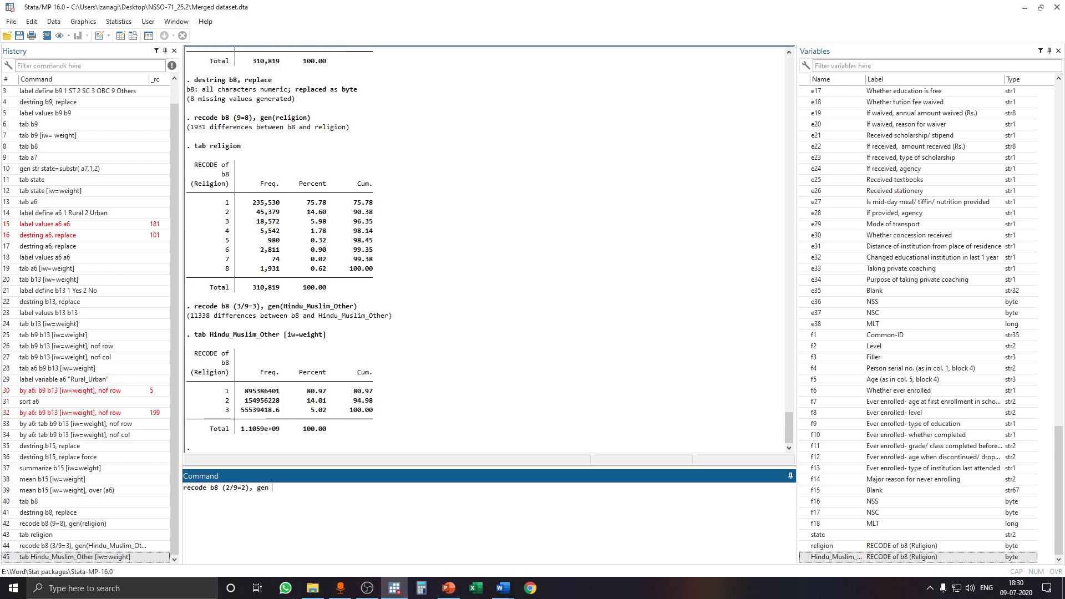
{"action": "type", "text": " (HIn"}
{"action": "key", "text": "BackSpace"}
{"action": "key", "text": "BackSpace"}
{"action": "type", "text": "indu_Nonhindu"}
{"action": "type", "text": ")"}
{"action": "key", "text": "Return"}
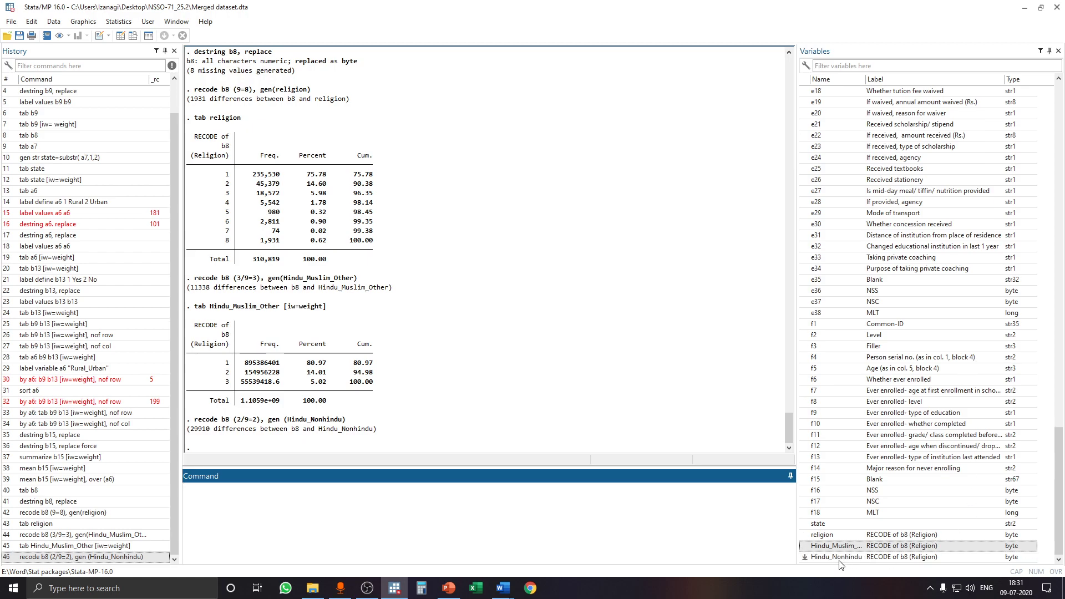
Step: Tabulate the two-category religion variable with weights by running tab Hindu_Nonhindu [iw=weight]
{"action": "type", "text": "tasb"}
{"action": "key", "text": "BackSpace"}
{"action": "key", "text": "BackSpace"}
{"action": "type", "text": "b"}
{"action": "left_click", "coordinate": [806, 557]}
{"action": "left_click", "coordinate": [285, 501]}
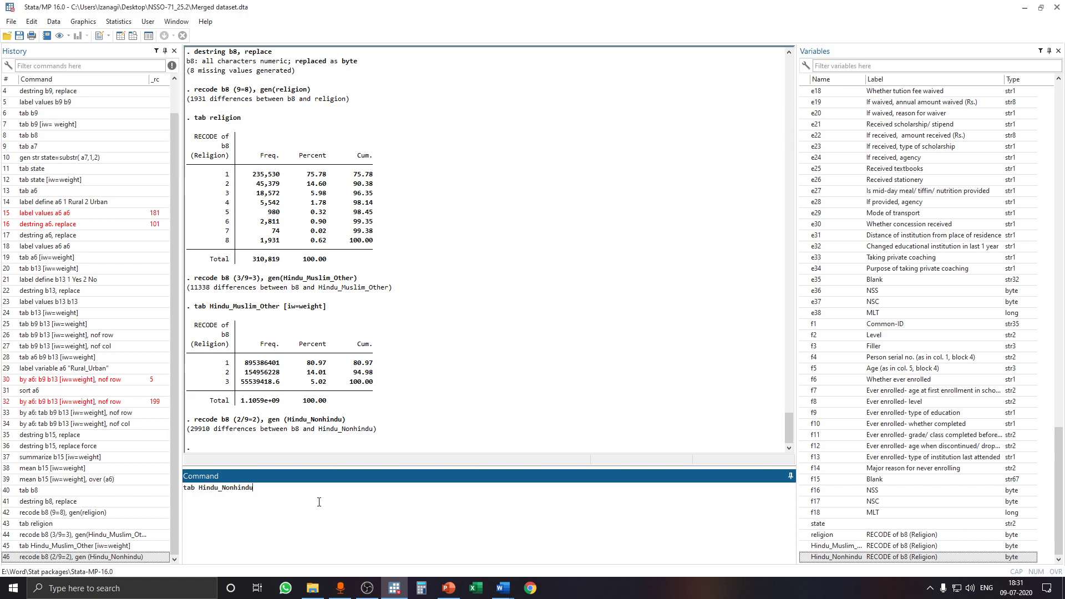
{"action": "type", "text": "[iw"}
{"action": "type", "text": "weight]"}
{"action": "key", "text": "Return"}
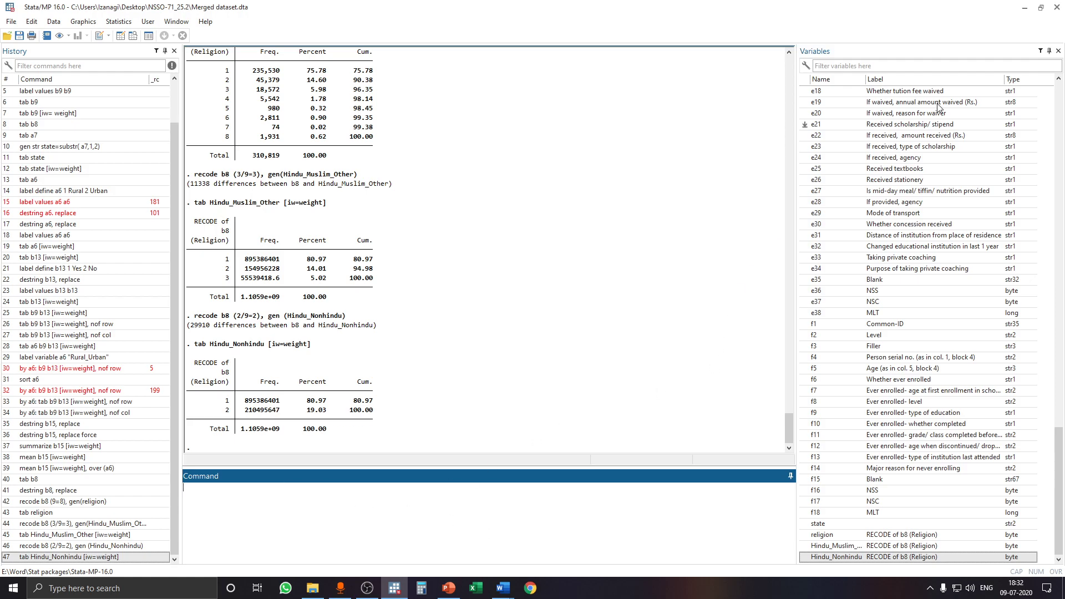
Step: Minimize Stata and switch to the #3.pptx slide show in PowerPoint
{"action": "left_click", "coordinate": [1024, 8]}
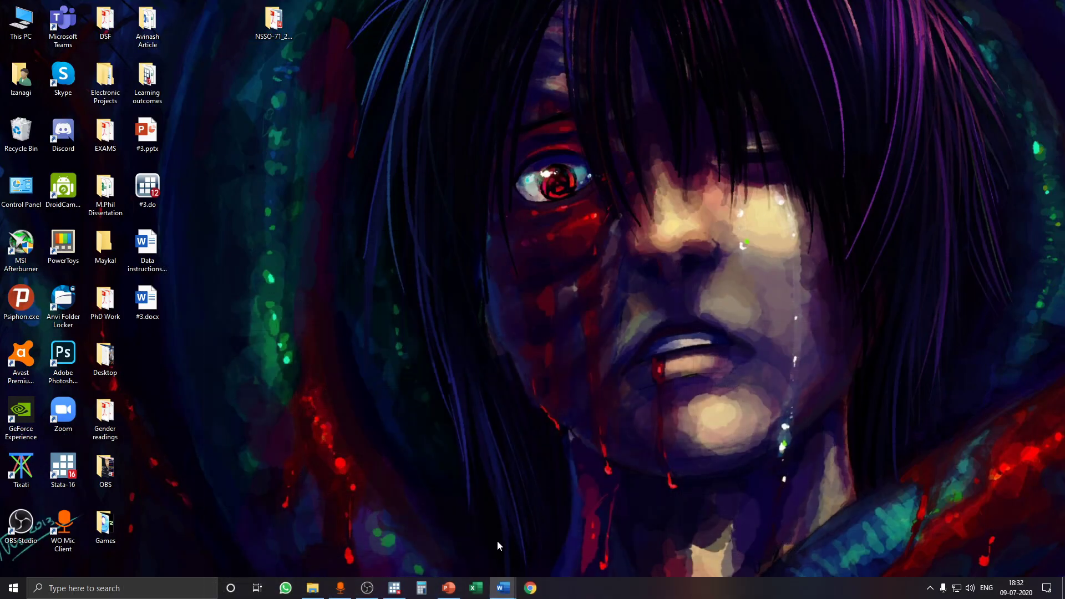
{"action": "left_click", "coordinate": [444, 582]}
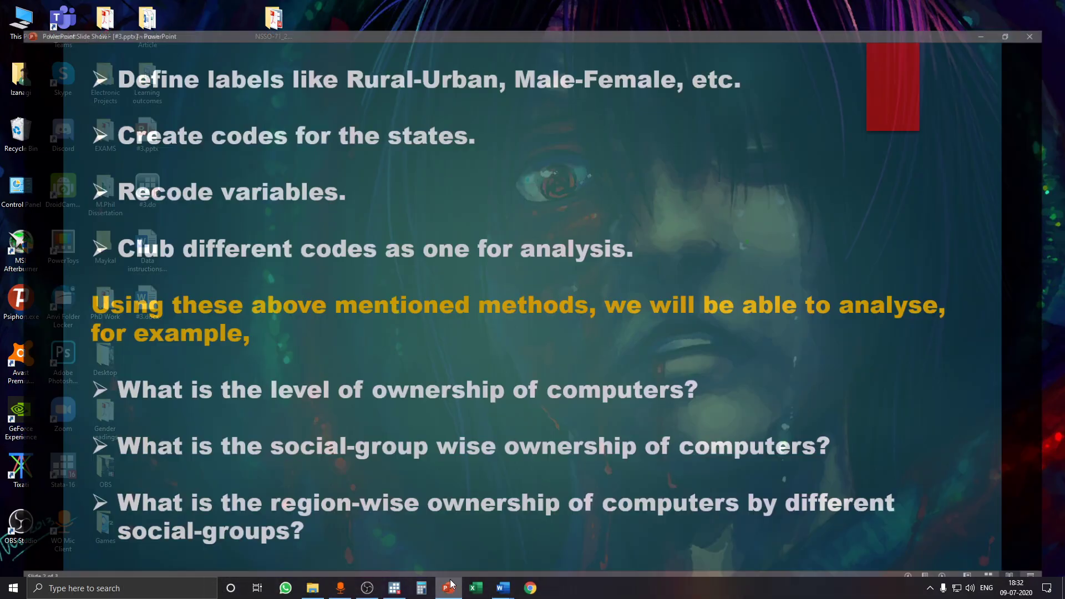